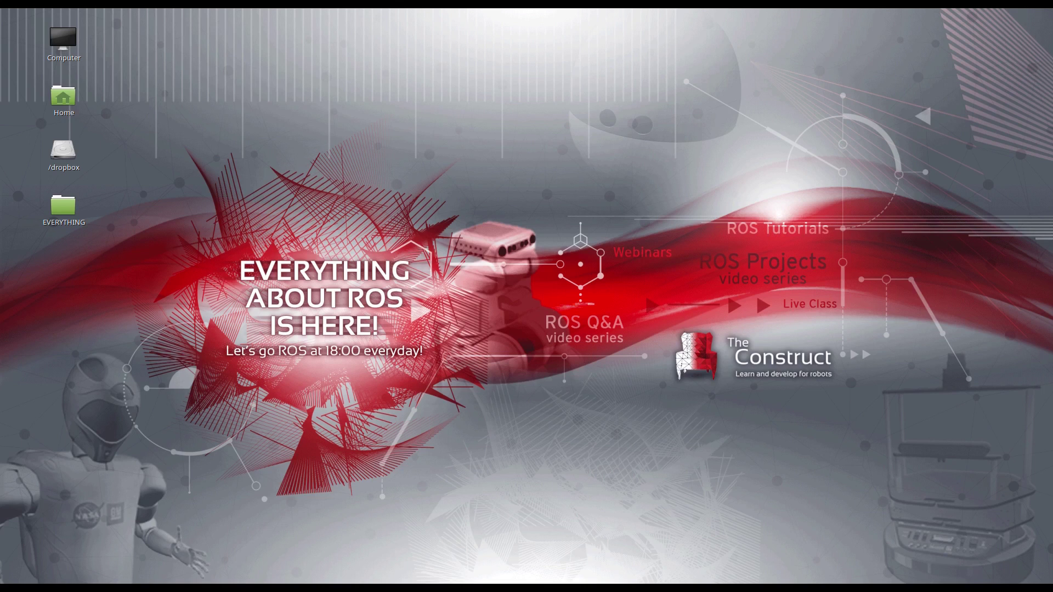
Browse the course catalogue on the Robot Ignite Academy site, from the basic ROS courses down to the robot creation ones.
{"action": "left_click", "coordinate": [805, 587]}
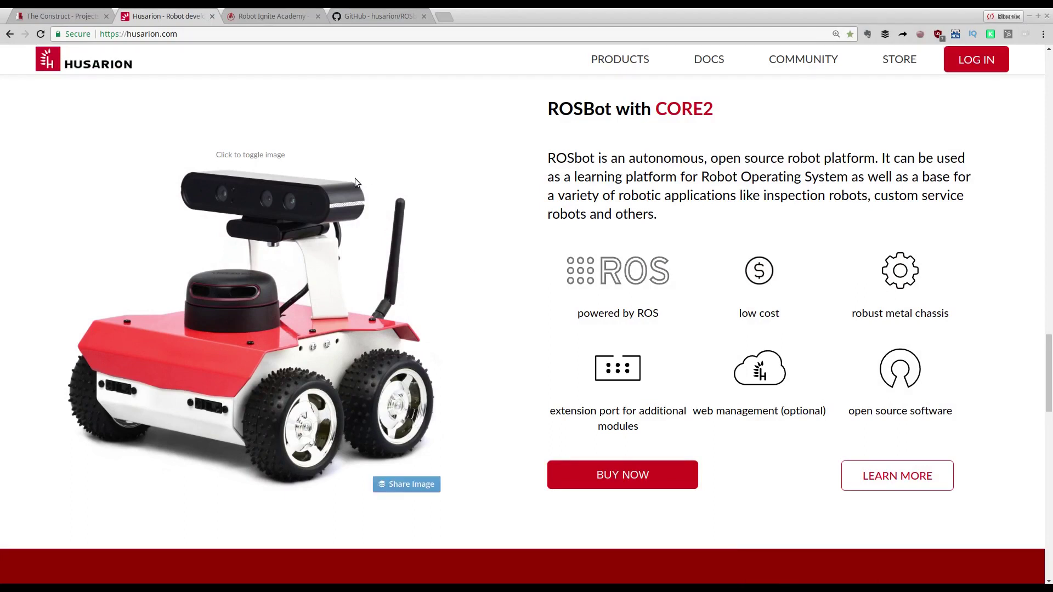
{"action": "left_click", "coordinate": [273, 18]}
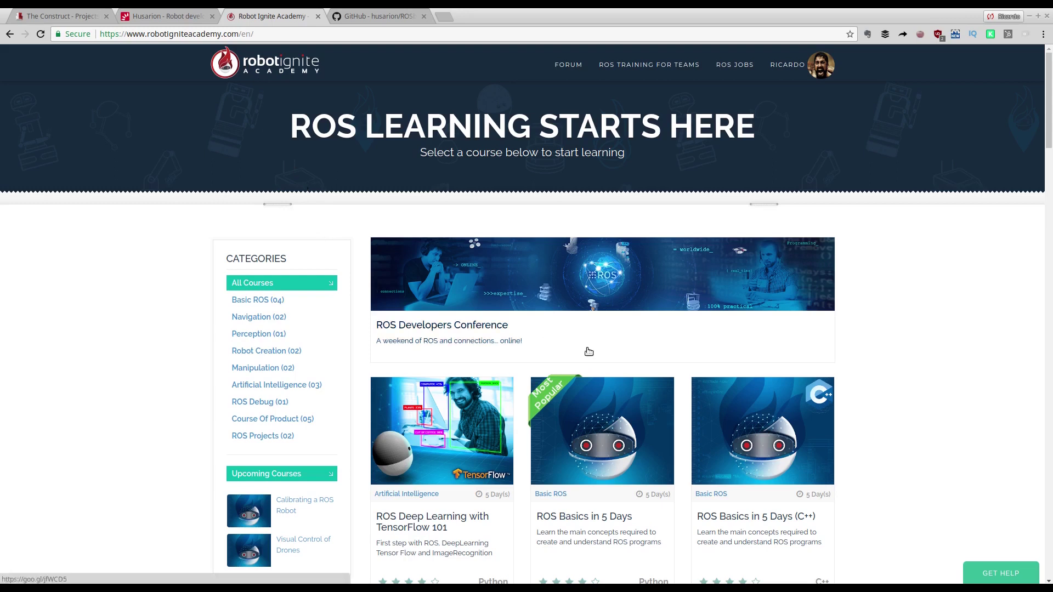
{"action": "scroll", "coordinate": [585, 349], "scroll_direction": "down", "scroll_amount": 2}
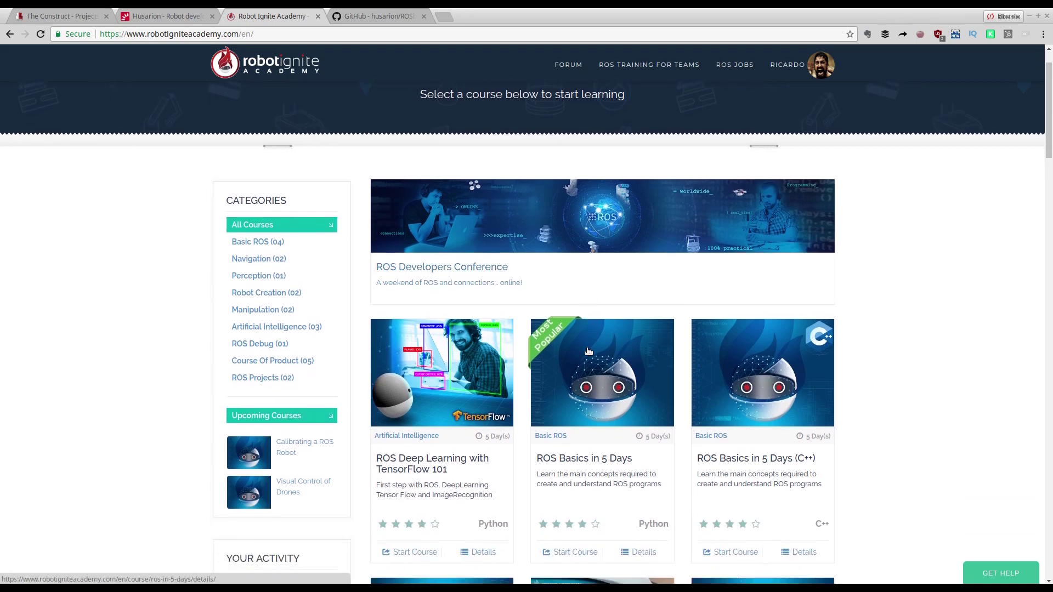
{"action": "scroll", "coordinate": [587, 351], "scroll_direction": "down", "scroll_amount": 5}
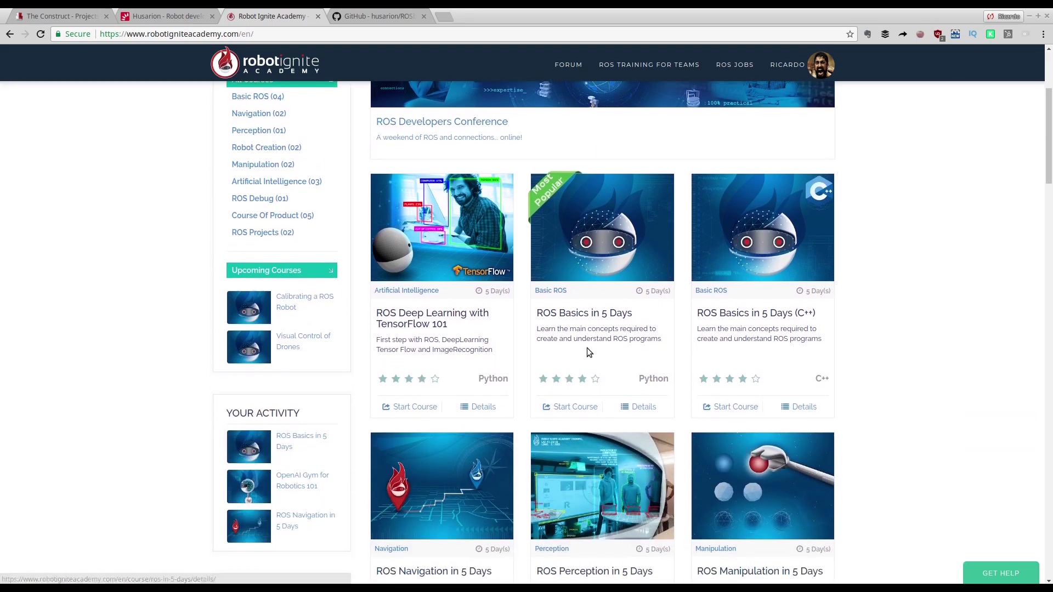
{"action": "scroll", "coordinate": [588, 351], "scroll_direction": "down", "scroll_amount": 6}
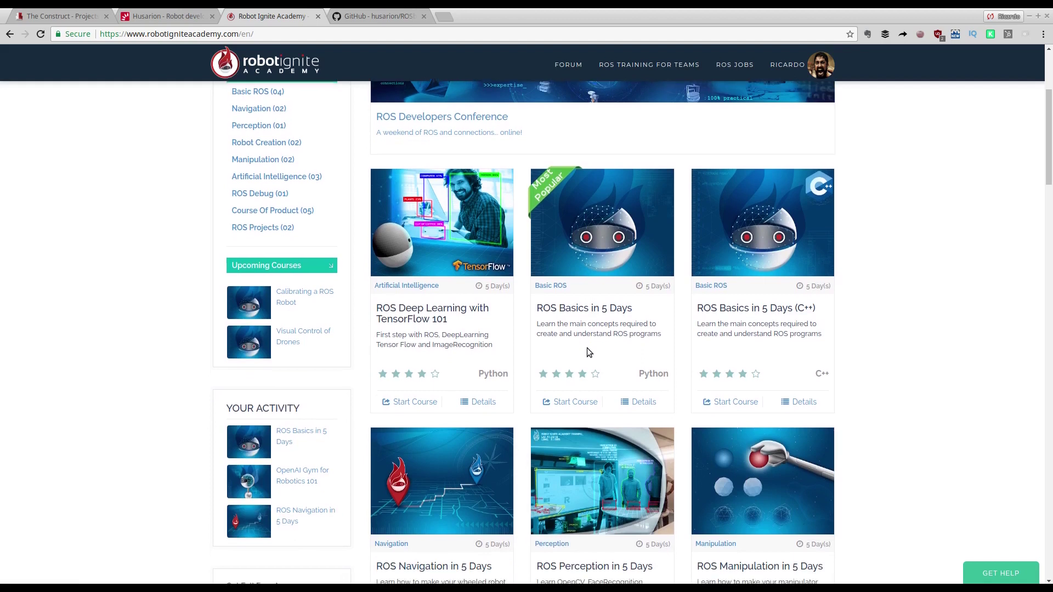
{"action": "scroll", "coordinate": [588, 351], "scroll_direction": "down", "scroll_amount": 5}
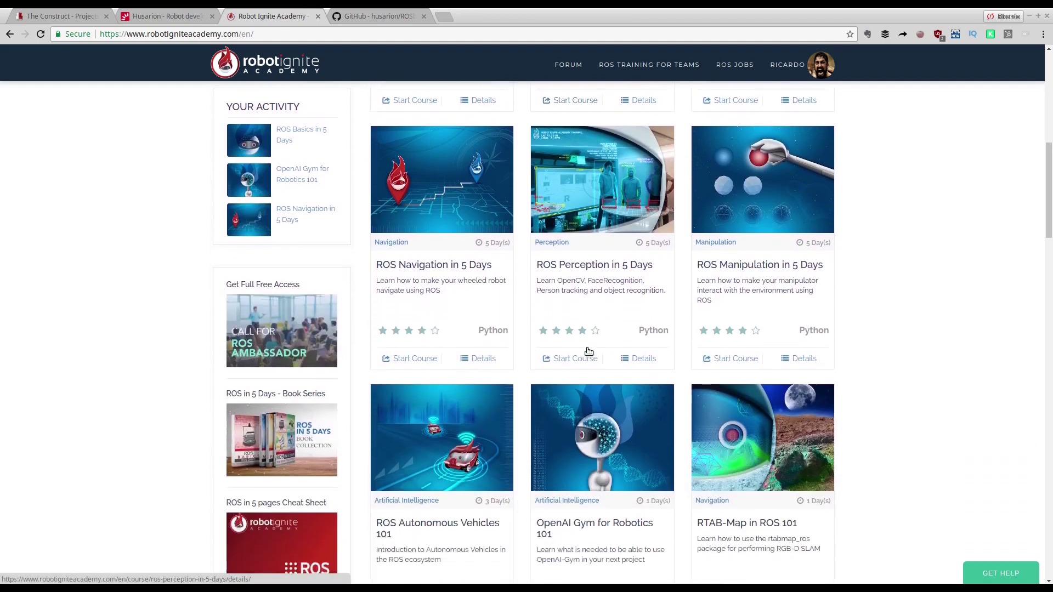
{"action": "scroll", "coordinate": [587, 351], "scroll_direction": "down", "scroll_amount": 5}
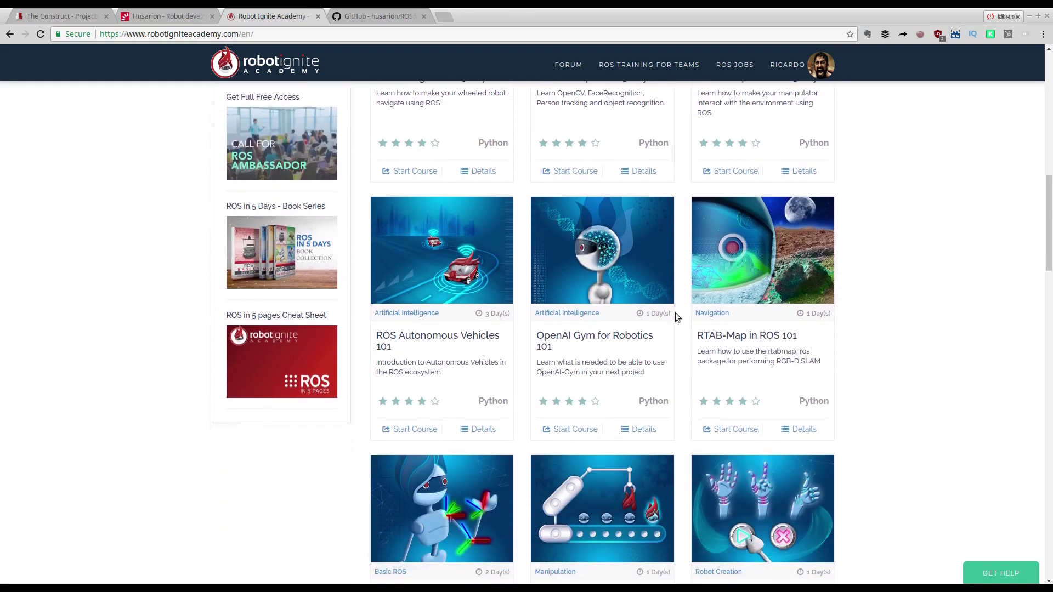
Review the ROSbot_description repository on GitHub and the ROSbot with CORE2 section of the Husarion site.
{"action": "left_click", "coordinate": [318, 17]}
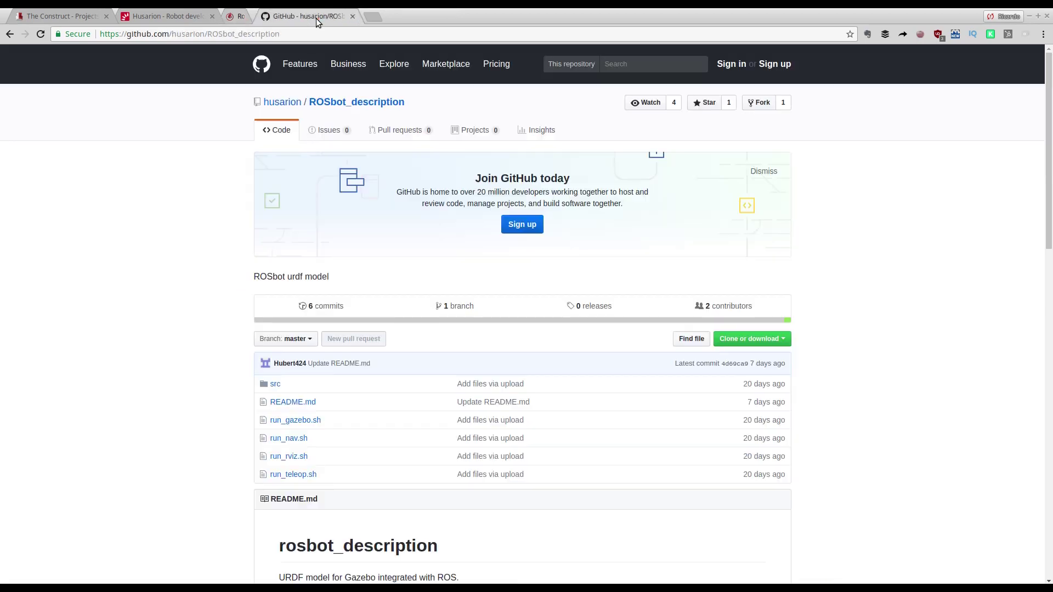
{"action": "left_click", "coordinate": [186, 15]}
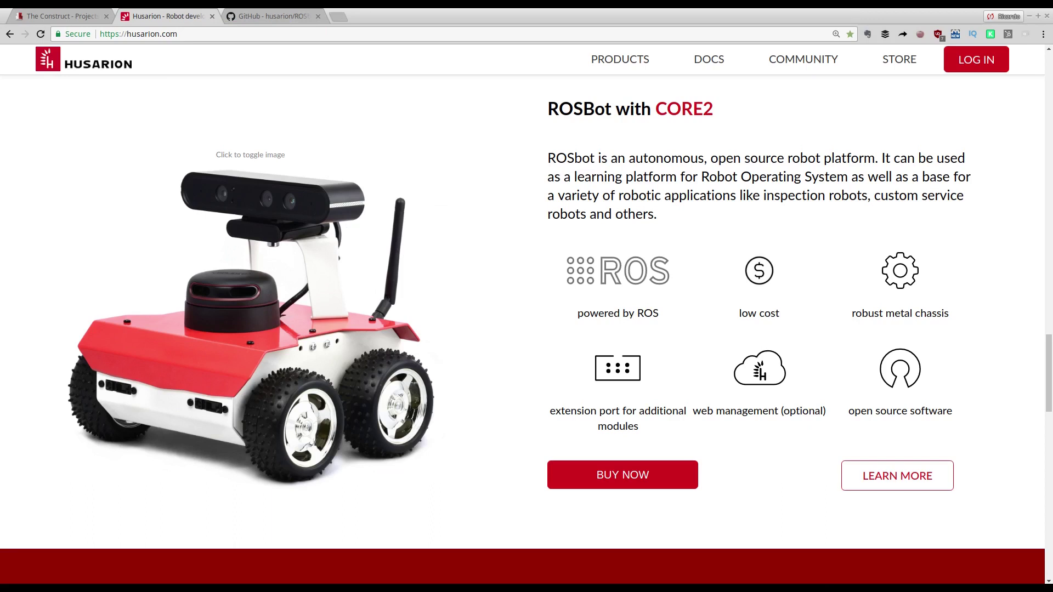
{"action": "scroll", "coordinate": [202, 335], "scroll_direction": "down", "scroll_amount": 1}
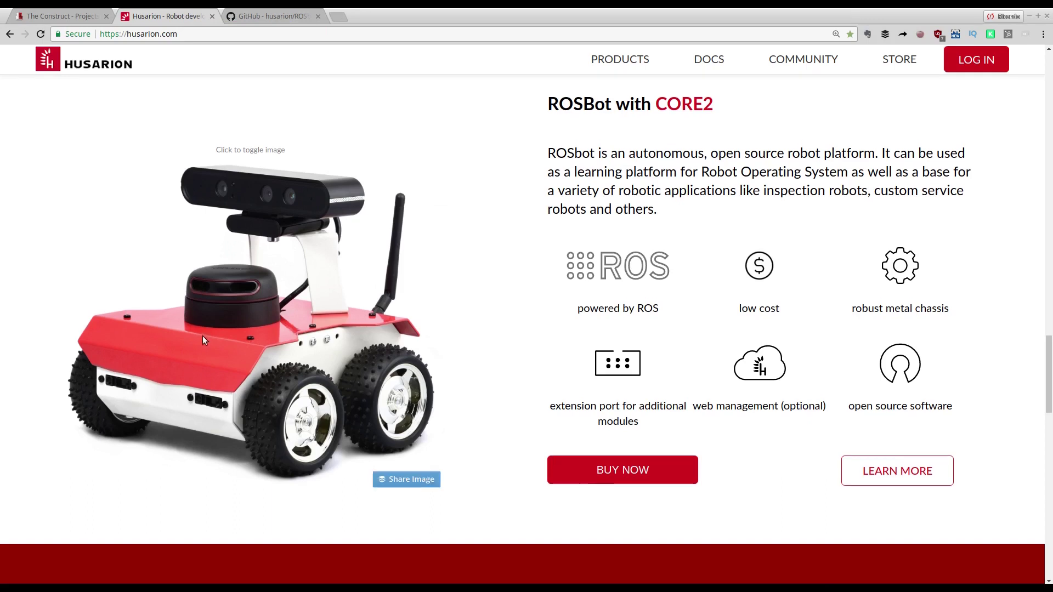
Start a new project in ROS Development Studio and name it My_Husarion.
{"action": "left_click", "coordinate": [54, 19]}
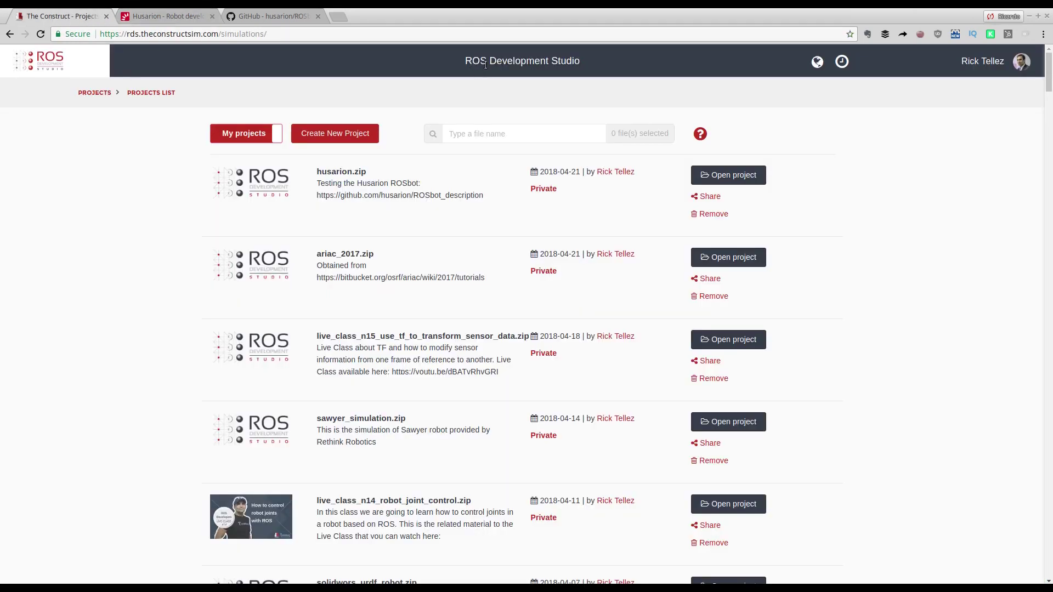
{"action": "left_click_drag", "start_coordinate": [472, 62], "coordinate": [580, 60]}
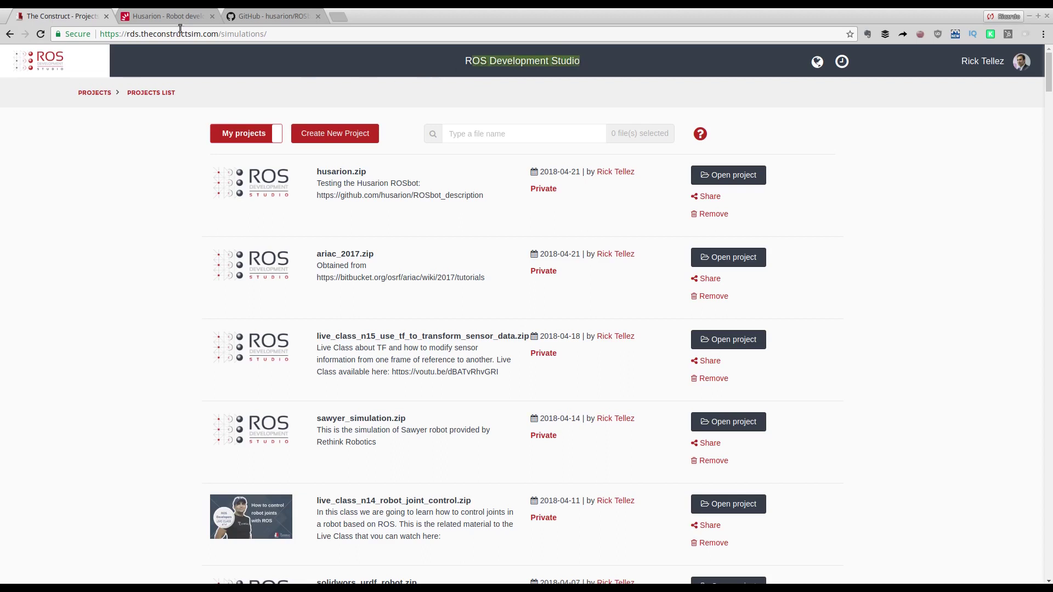
{"action": "left_click_drag", "start_coordinate": [99, 34], "coordinate": [220, 34]}
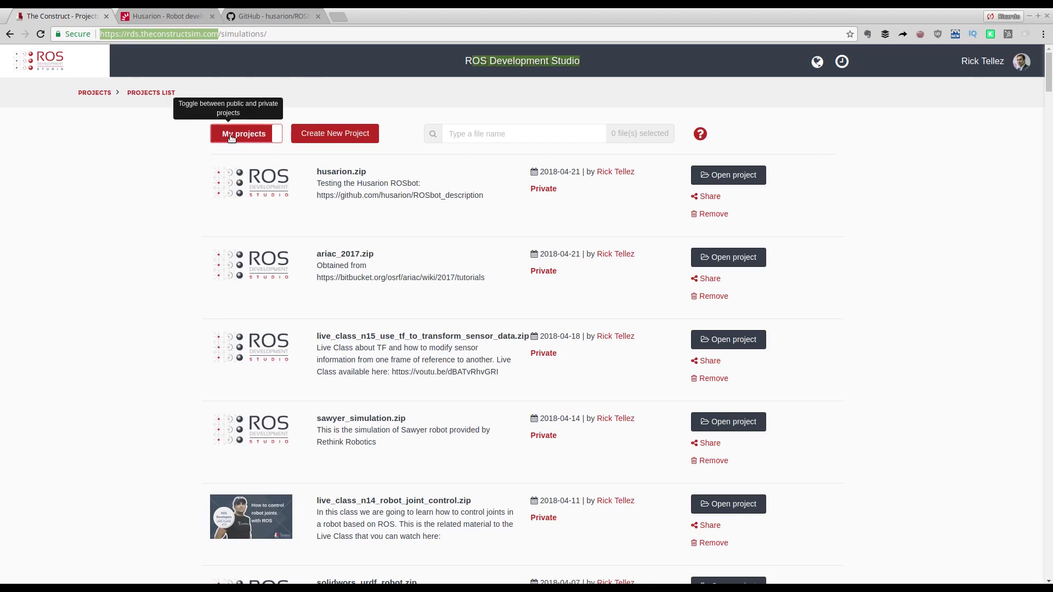
{"action": "left_click", "coordinate": [310, 136]}
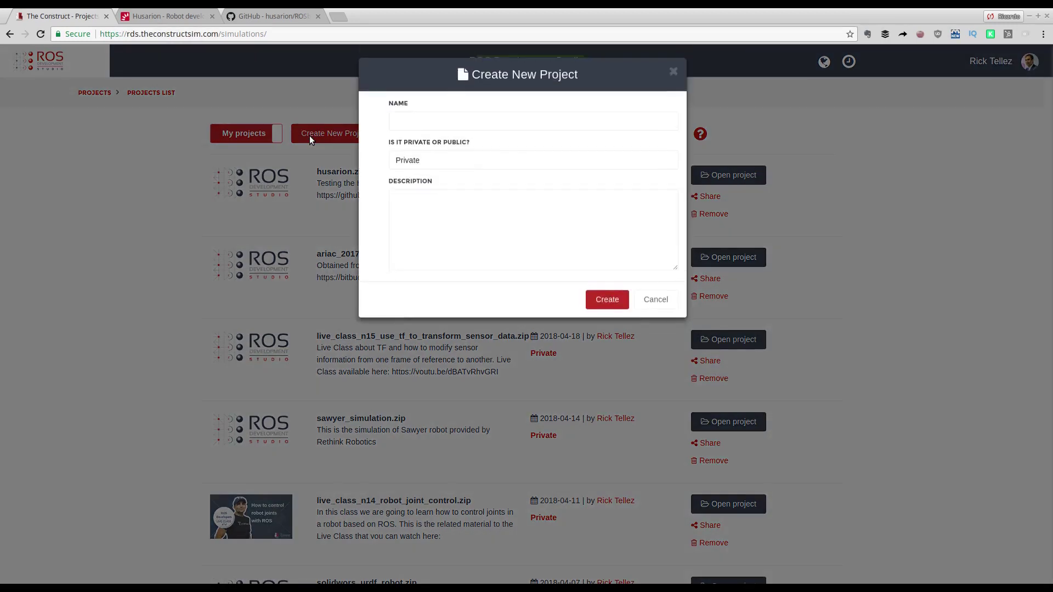
{"action": "left_click", "coordinate": [427, 128]}
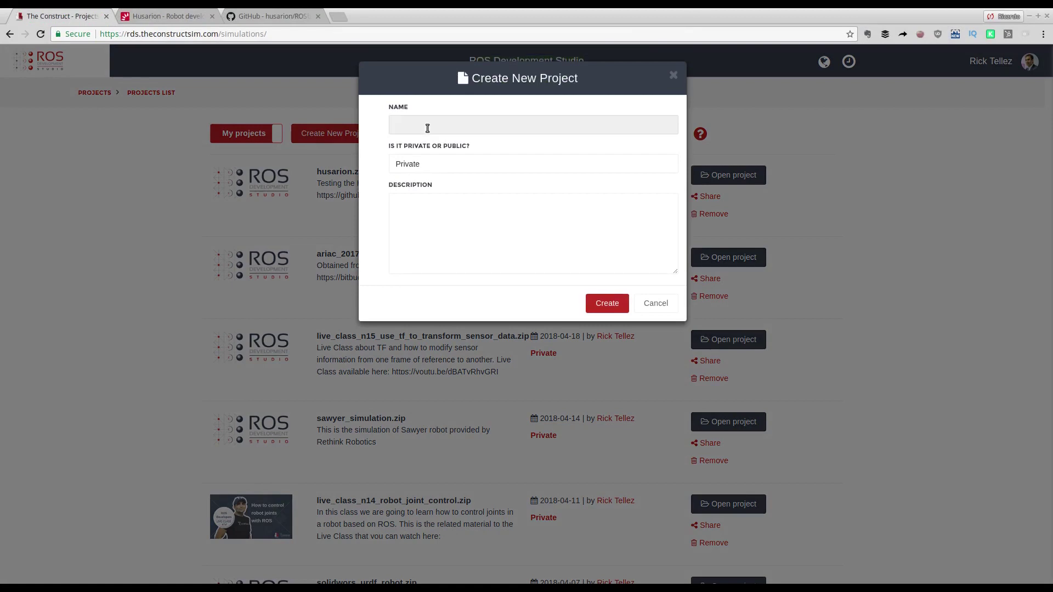
{"action": "type", "text": "My_Husarion"}
{"action": "left_click", "coordinate": [160, 16]}
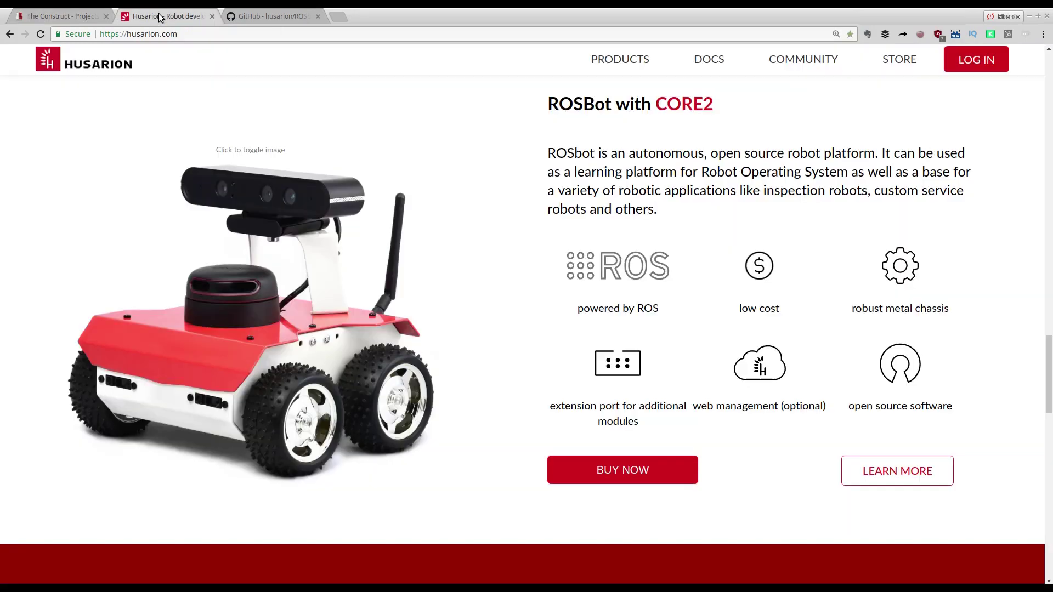
{"action": "left_click", "coordinate": [183, 36]}
{"action": "key", "text": "ctrl+c"}
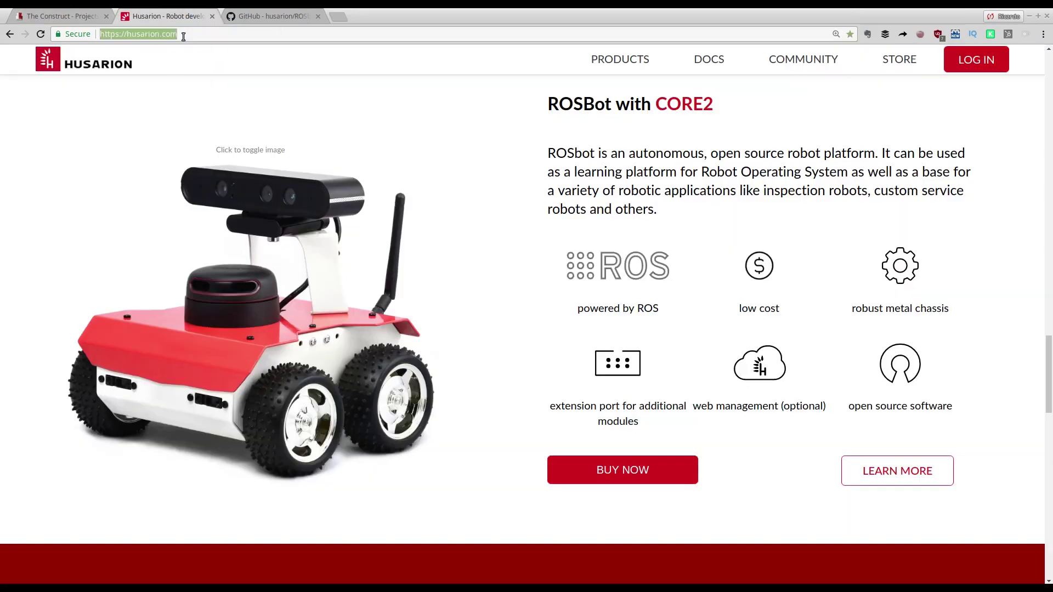
{"action": "left_click", "coordinate": [57, 17]}
{"action": "left_click", "coordinate": [476, 208]}
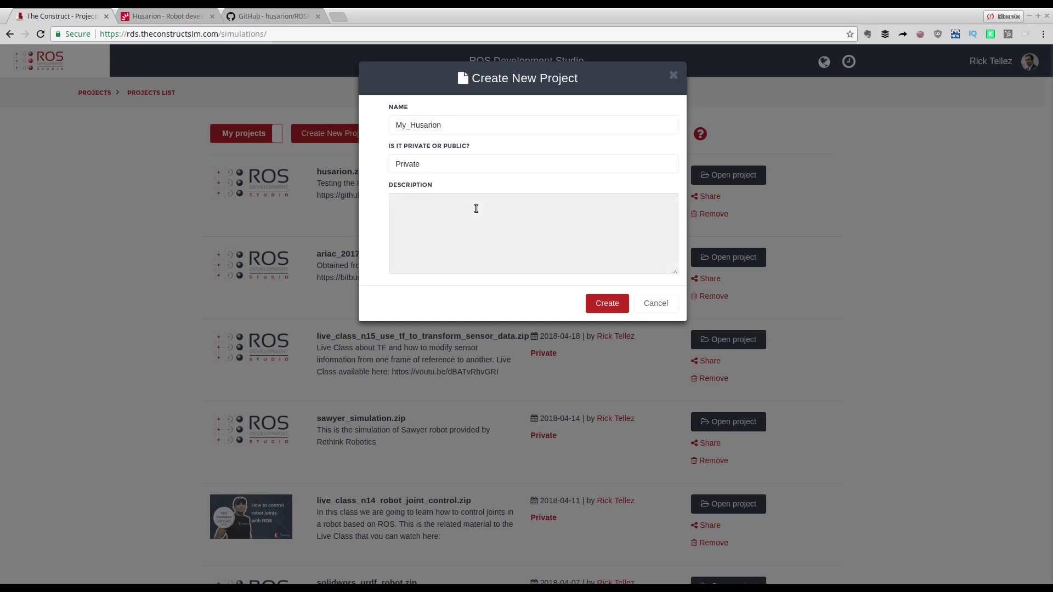
{"action": "key", "text": "ctrl+v"}
{"action": "left_click", "coordinate": [262, 17]}
{"action": "left_click", "coordinate": [300, 36]}
{"action": "key", "text": "ctrl+c"}
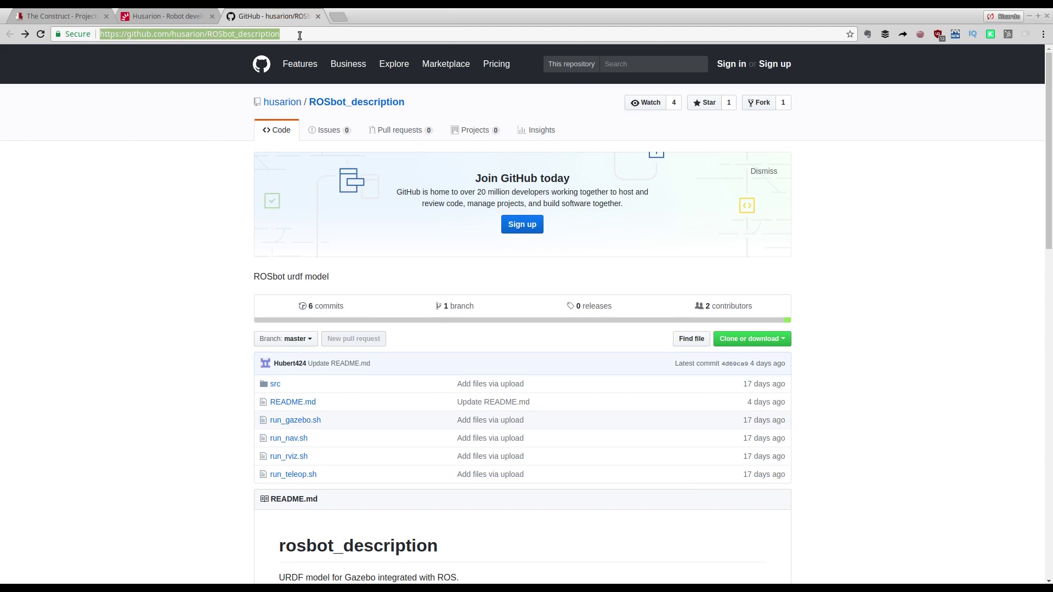
{"action": "left_click", "coordinate": [76, 13]}
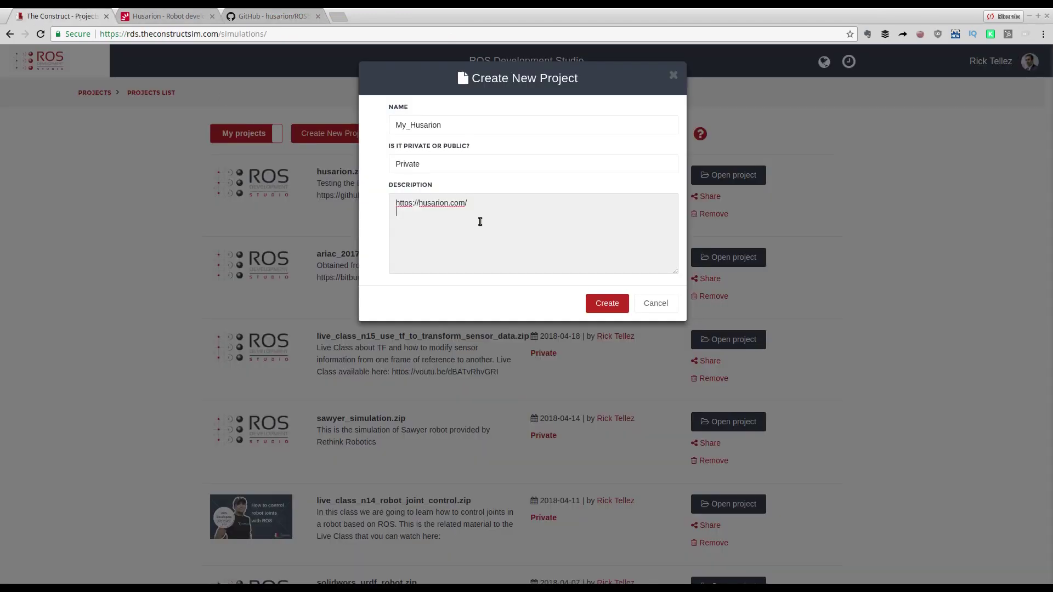
{"action": "key", "text": "Return"}
{"action": "key", "text": "ctrl+v"}
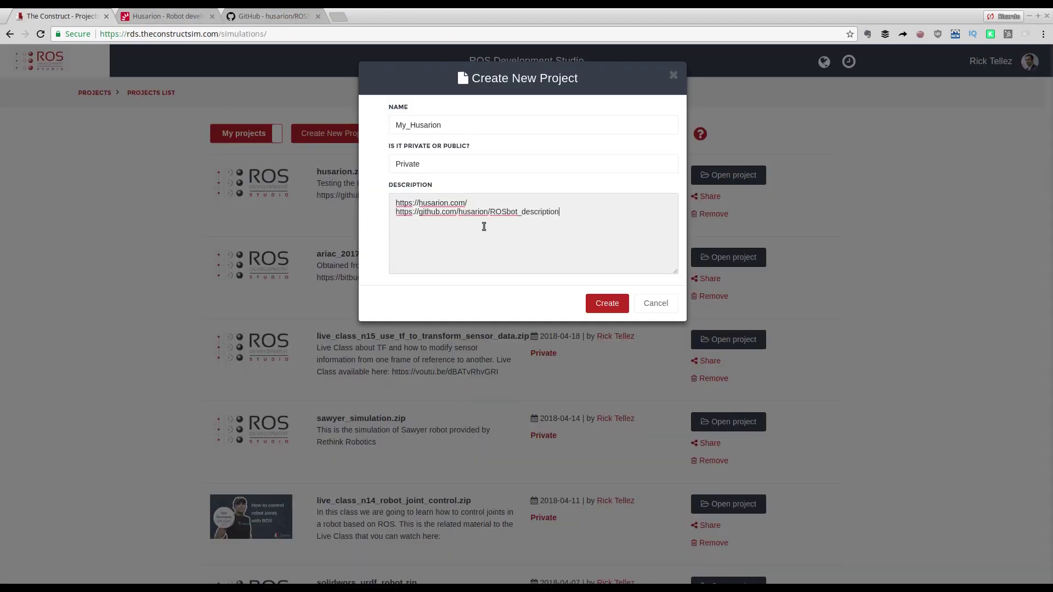
{"action": "left_click", "coordinate": [620, 307]}
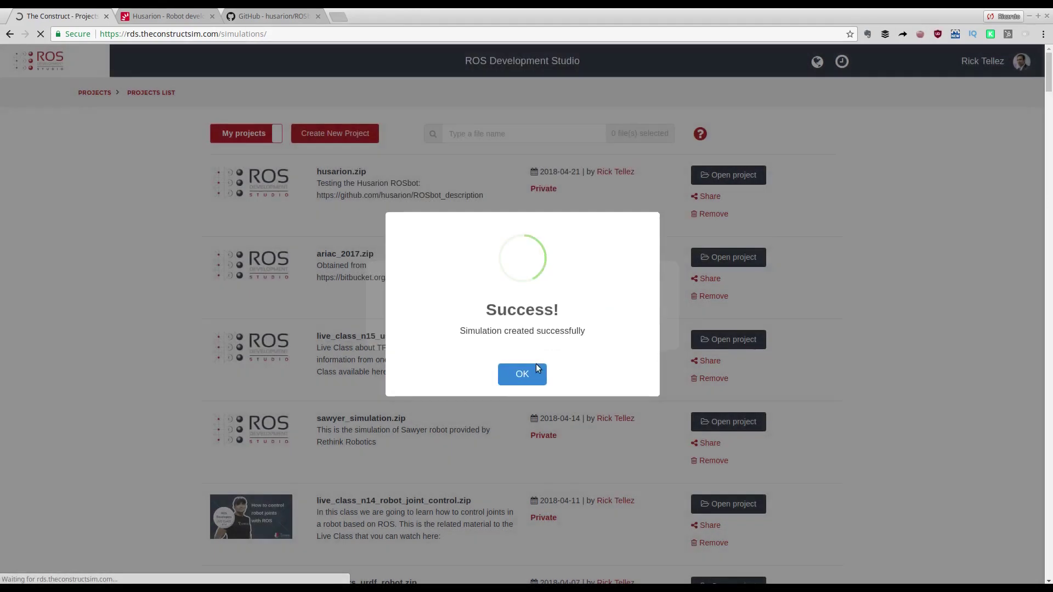
{"action": "left_click", "coordinate": [530, 368]}
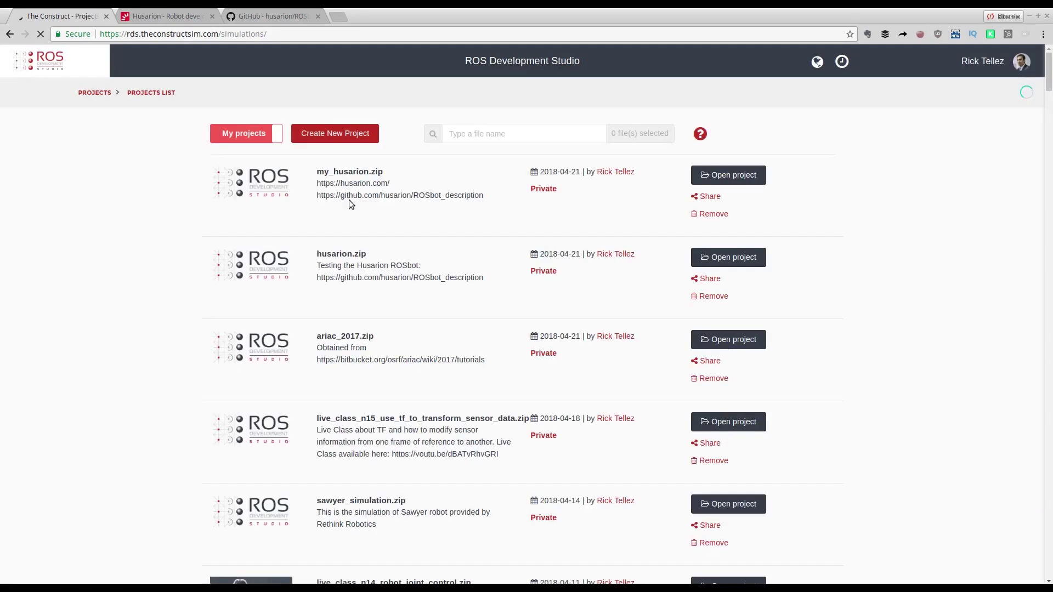
Open the my_husarion project without restoring the previous workspace.
{"action": "left_click", "coordinate": [316, 173]}
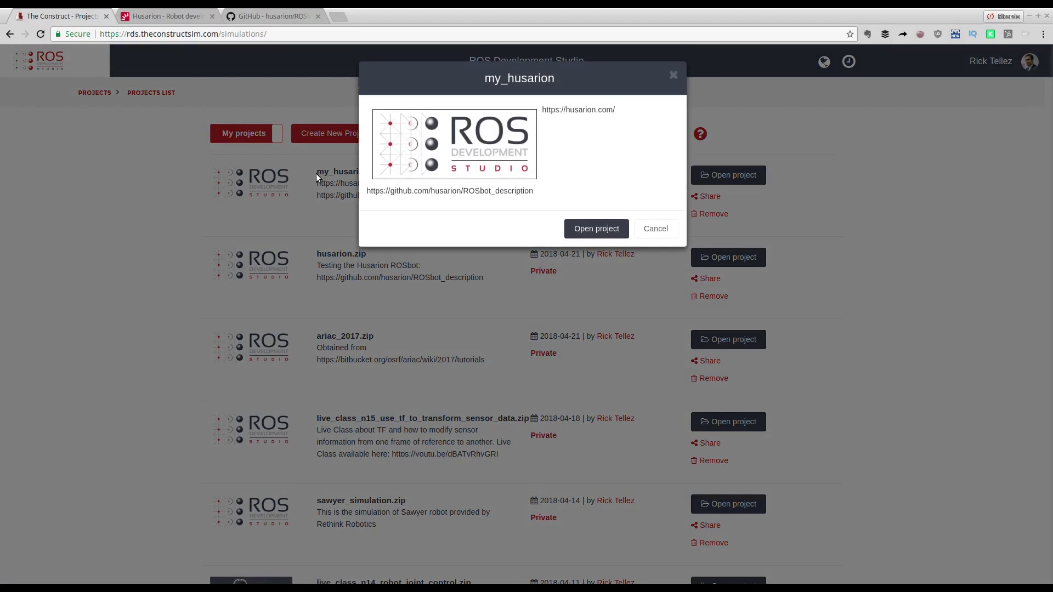
{"action": "left_click", "coordinate": [654, 227]}
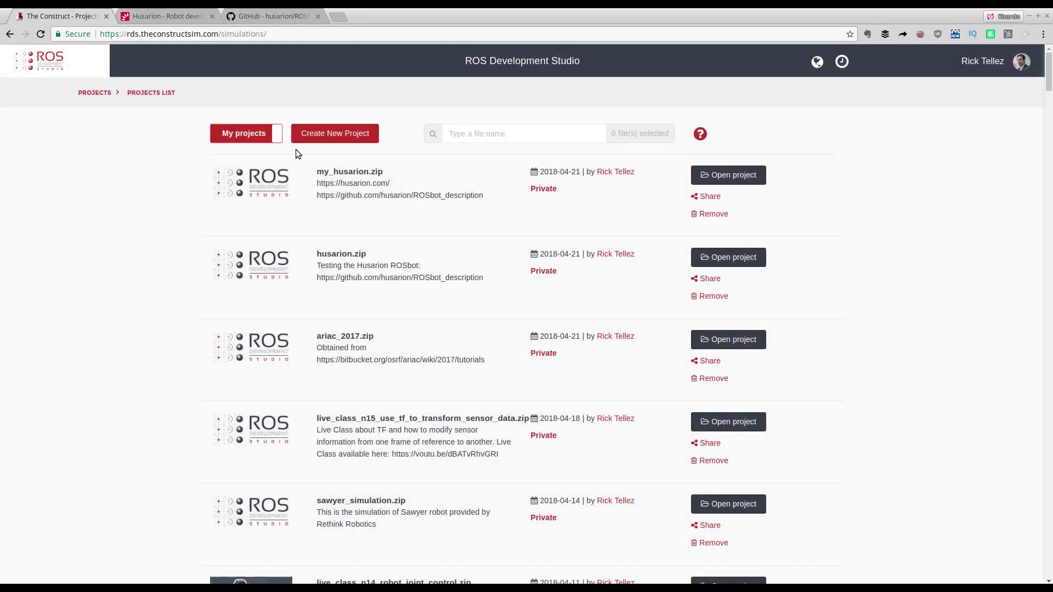
{"action": "left_click", "coordinate": [353, 174]}
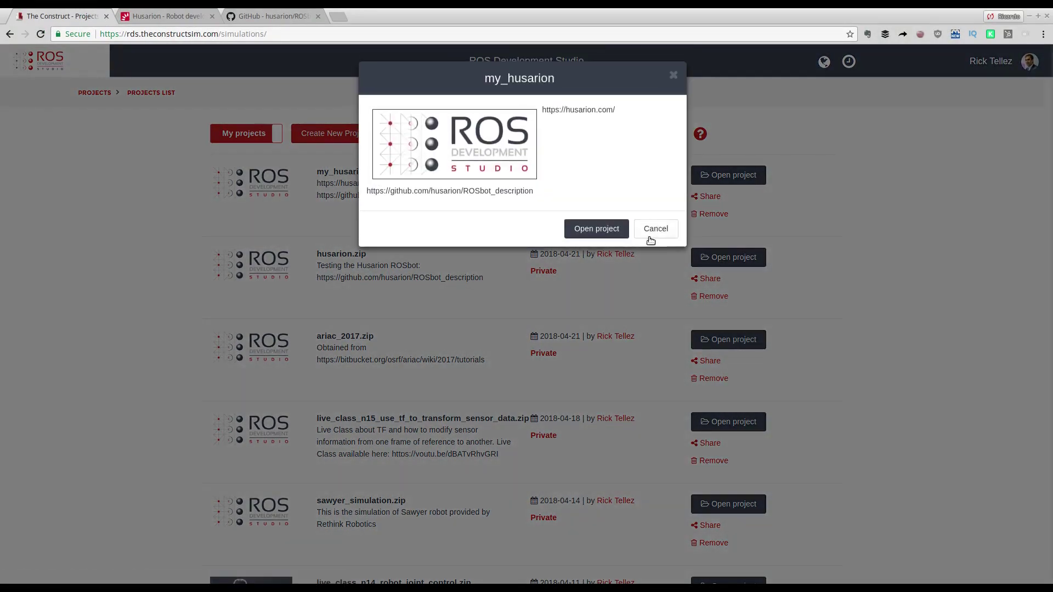
{"action": "left_click", "coordinate": [599, 229]}
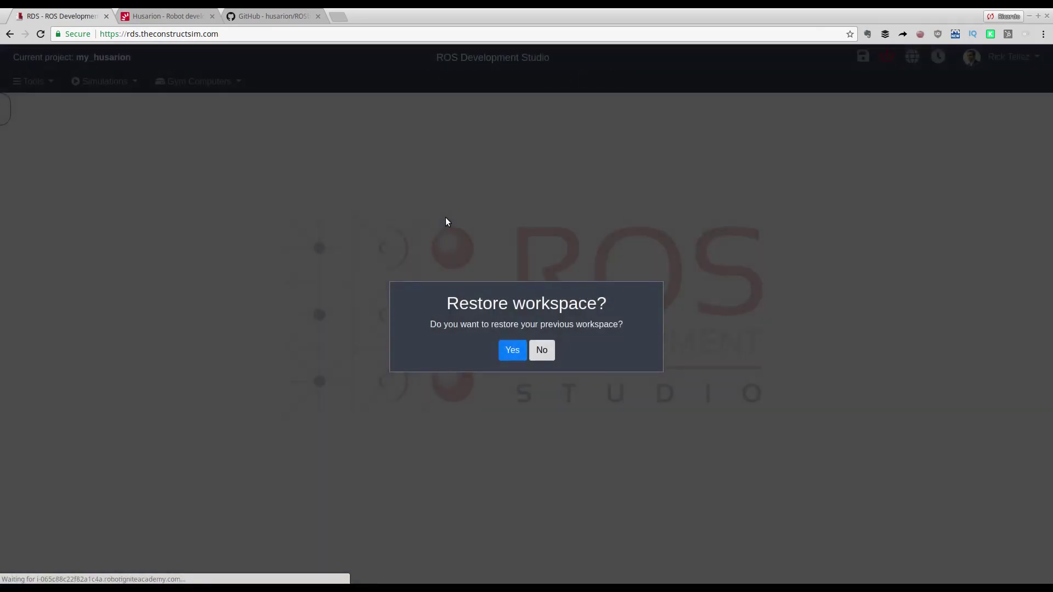
{"action": "left_click", "coordinate": [535, 354]}
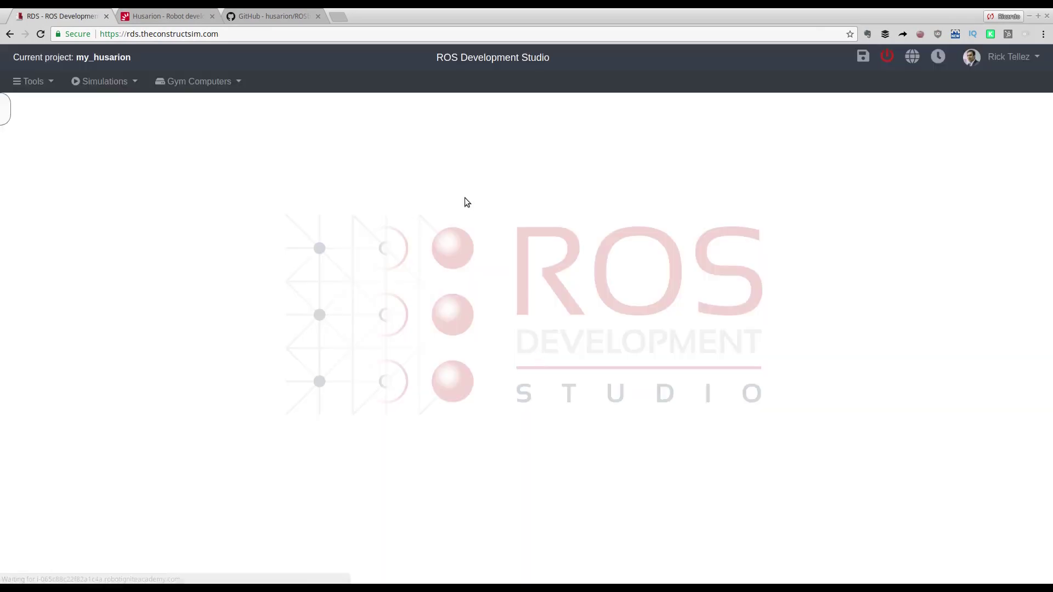
Copy the HTTPS clone URL of the husarion/ROSbot_description repository from GitHub.
{"action": "left_click", "coordinate": [266, 17]}
{"action": "left_click", "coordinate": [260, 35]}
{"action": "left_click", "coordinate": [313, 30]}
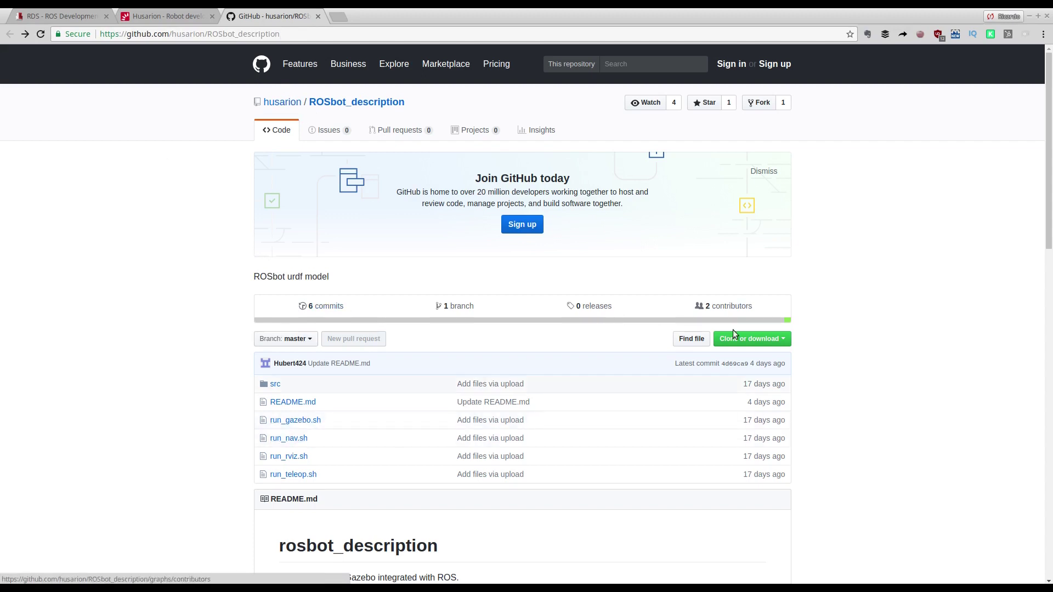
{"action": "left_click", "coordinate": [749, 338]}
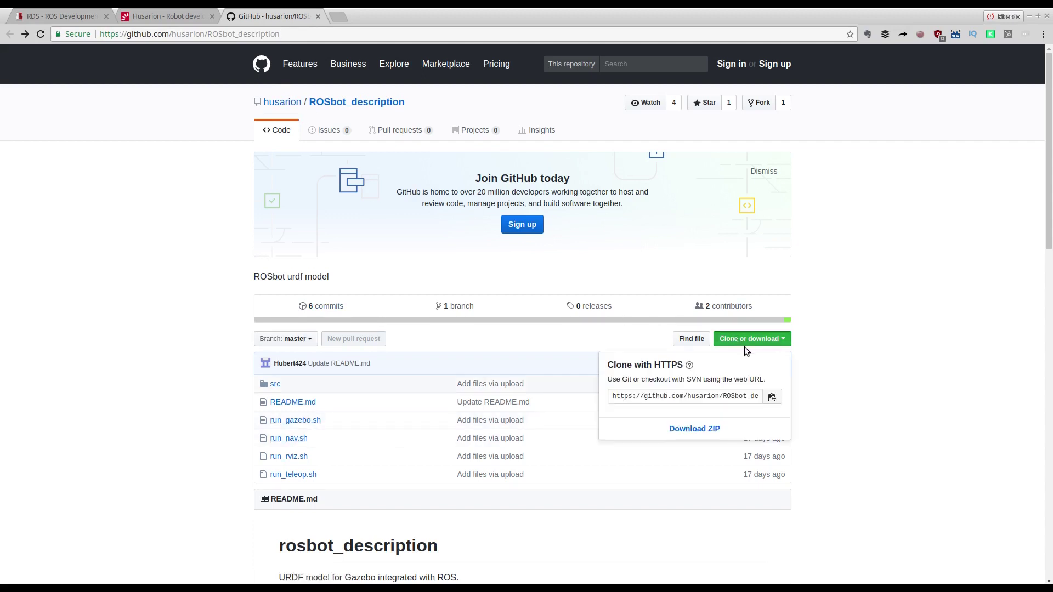
{"action": "left_click", "coordinate": [686, 396]}
{"action": "key", "text": "ctrl+c"}
{"action": "right_click", "coordinate": [687, 397]}
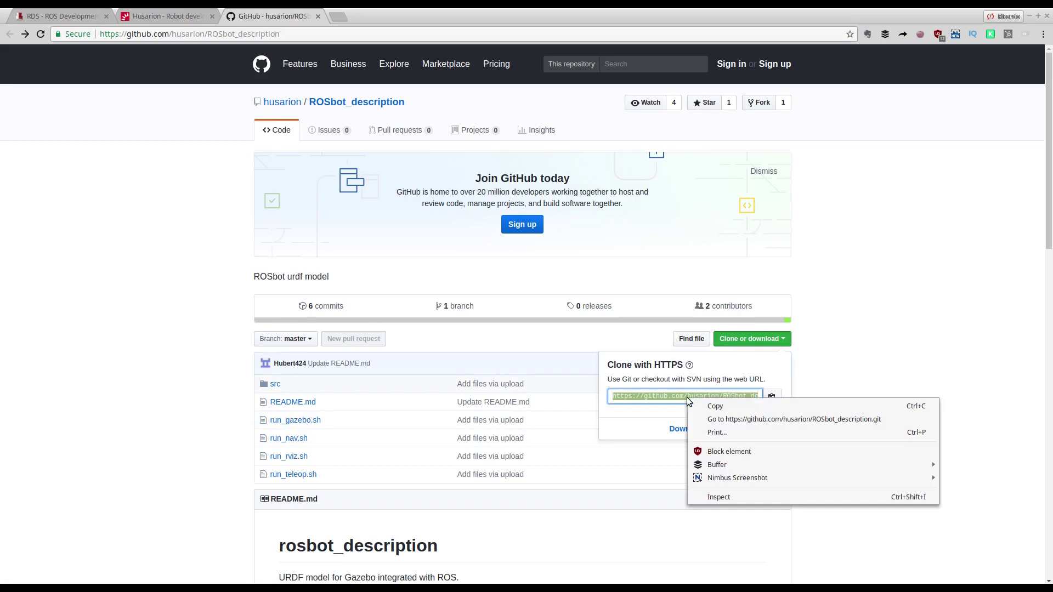
{"action": "left_click", "coordinate": [718, 408]}
{"action": "left_click", "coordinate": [141, 241]}
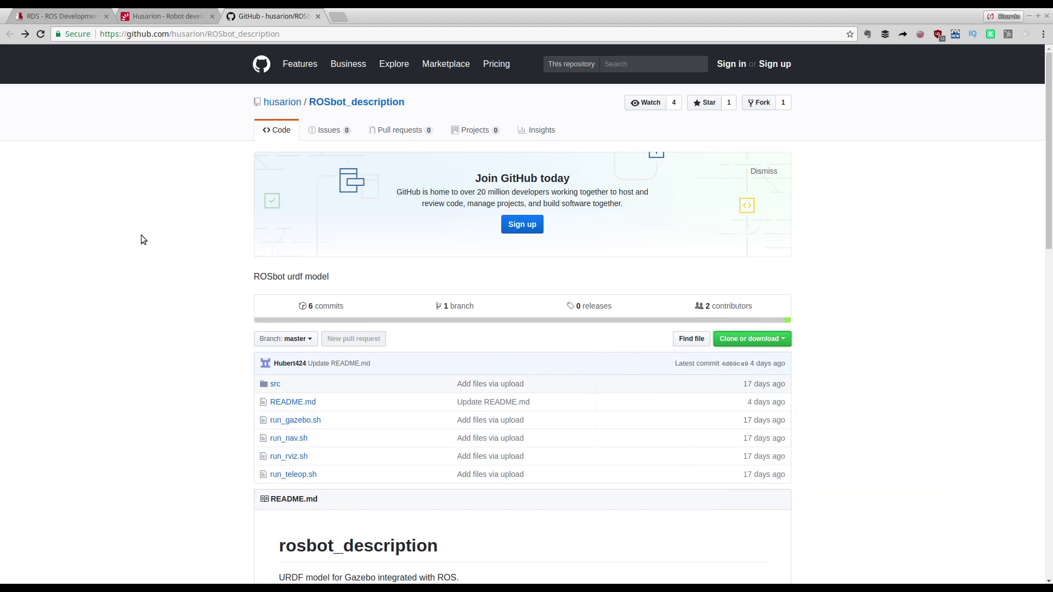
Return to the my_husarion project and open a Shell in it.
{"action": "left_click", "coordinate": [60, 16]}
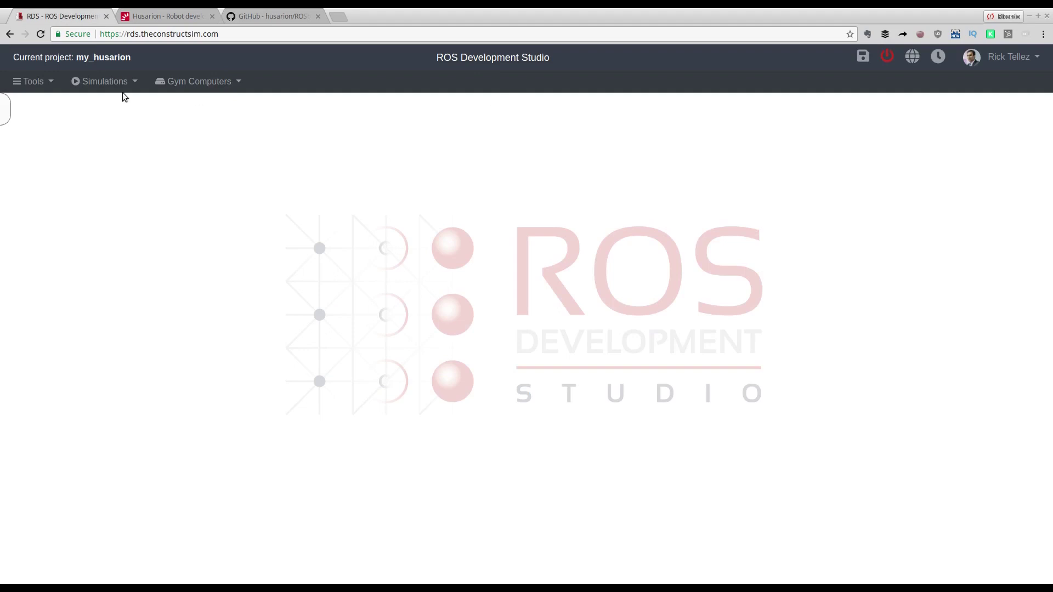
{"action": "left_click", "coordinate": [48, 82]}
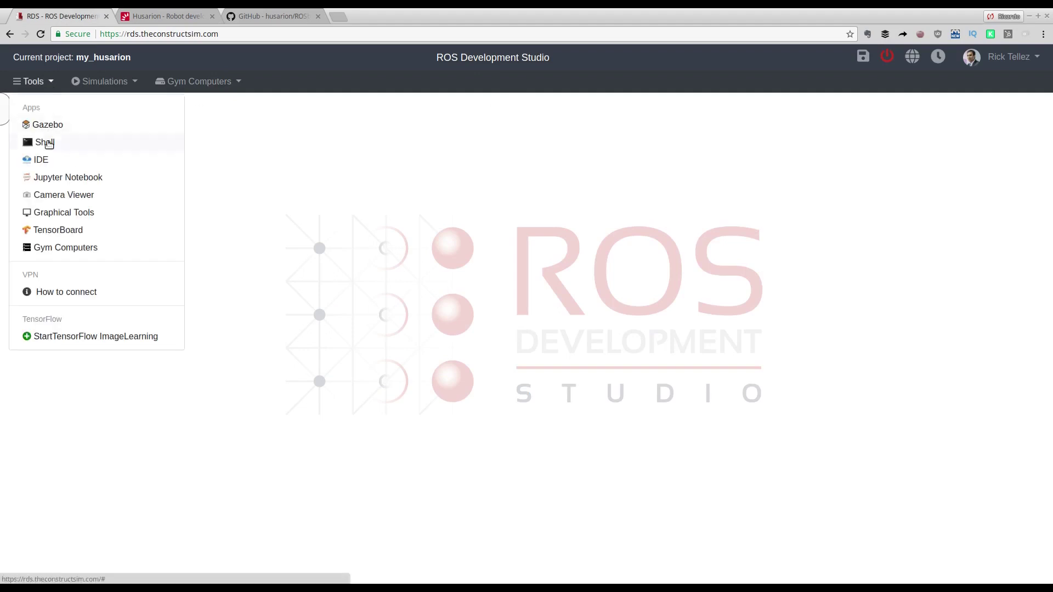
{"action": "left_click", "coordinate": [46, 143]}
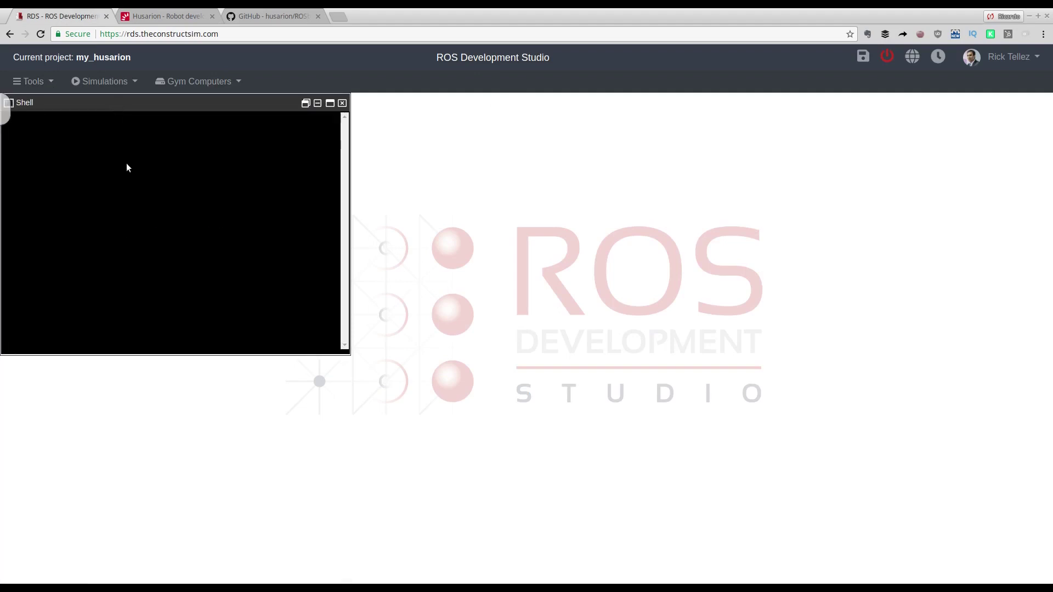
List the home directory contents in the Shell and change into simulation_ws/src/.
{"action": "left_click_drag", "start_coordinate": [153, 109], "coordinate": [182, 129]}
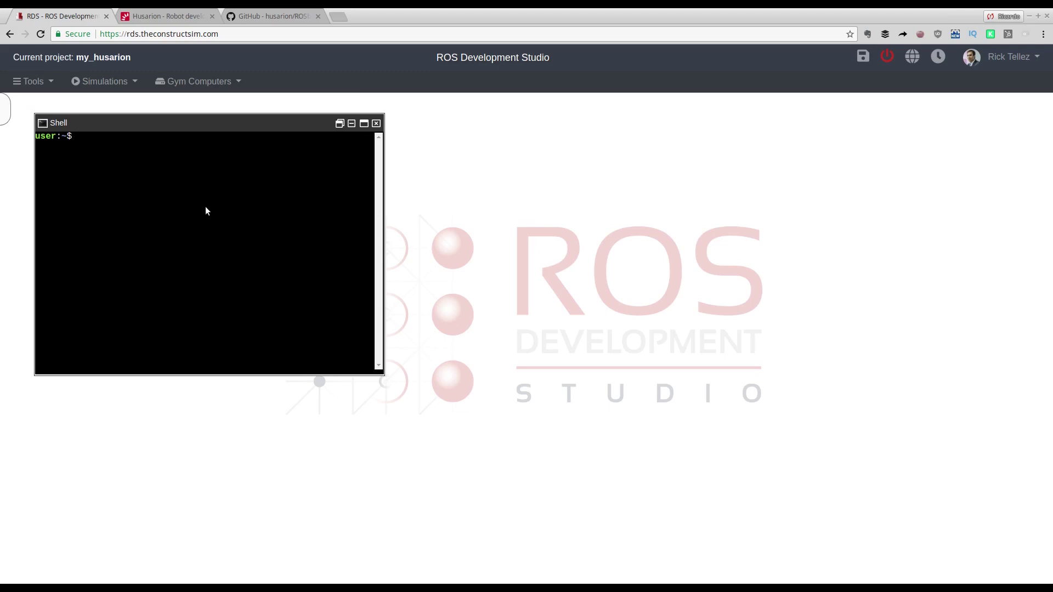
{"action": "type", "text": "ls"}
{"action": "key", "text": "Return"}
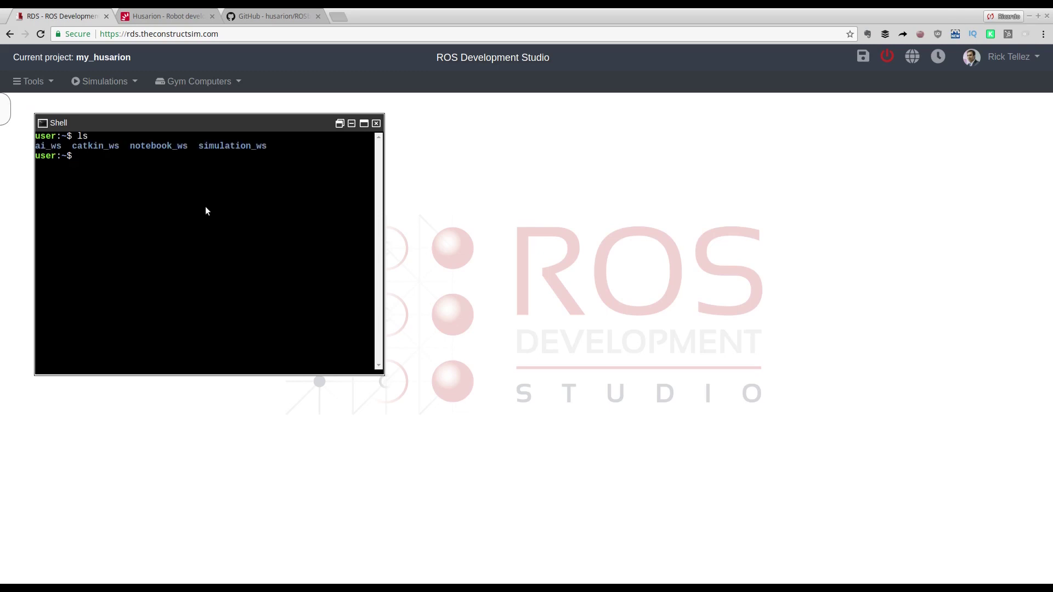
{"action": "type", "text": "cd simu"}
{"action": "key", "text": "Tab"}
{"action": "type", "text": "sr"}
{"action": "key", "text": "Tab"}
{"action": "key", "text": "Return"}
{"action": "type", "text": "git "}
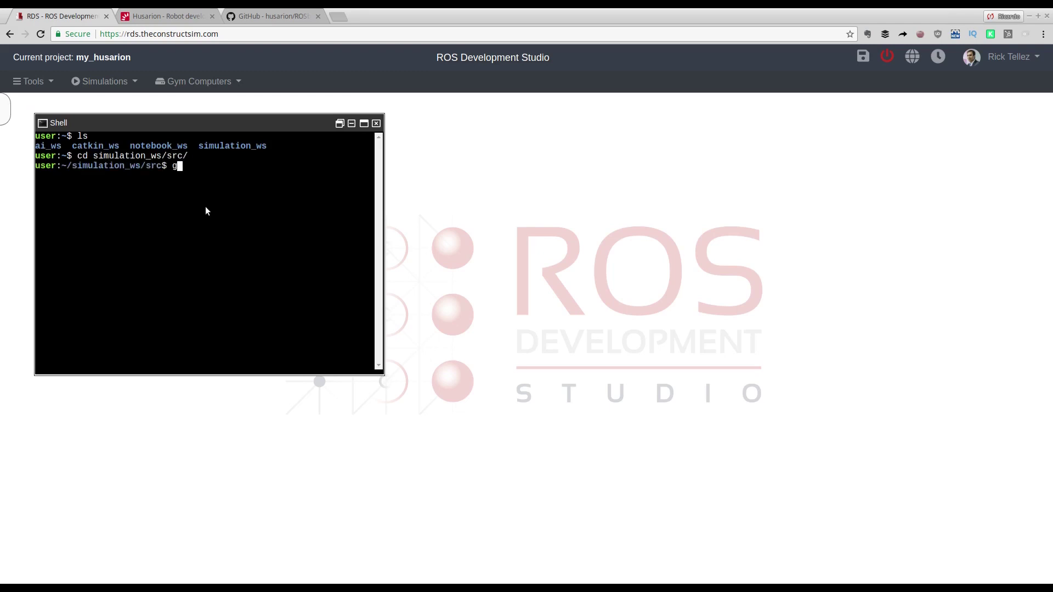
{"action": "type", "text": "clone"}
{"action": "key", "text": "ctrl+v"}
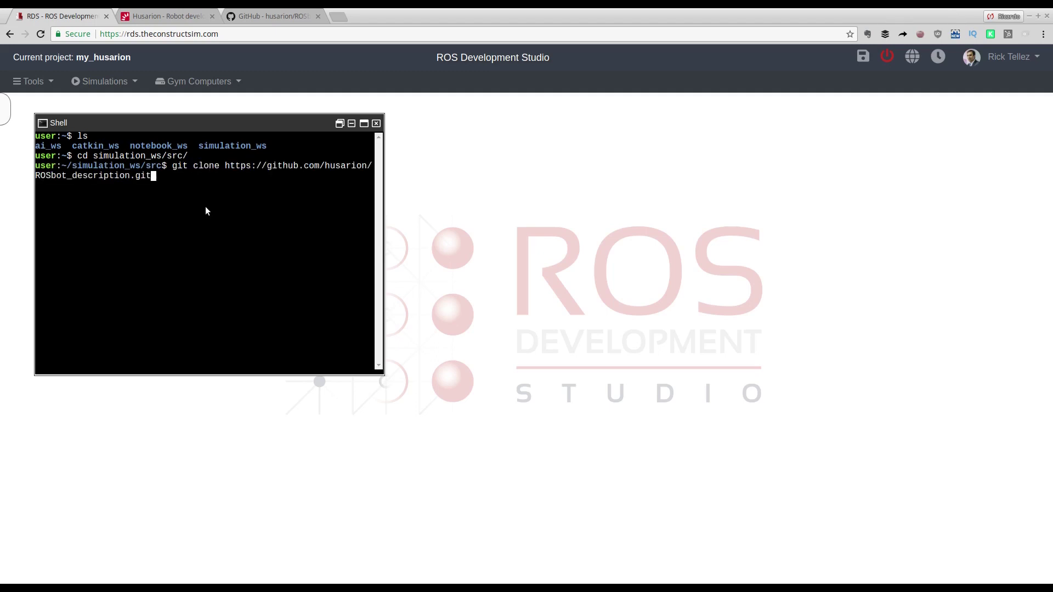
{"action": "key", "text": "Return"}
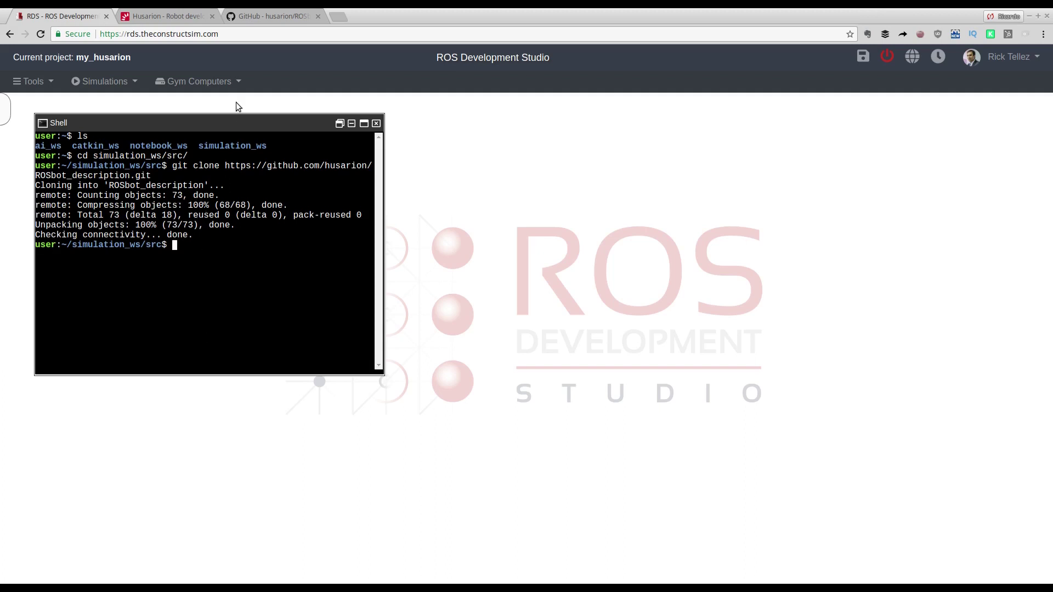
Move the Shell aside and start a simulation from the rosbot_gazebo launch file rosbot_world.launch.
{"action": "left_click_drag", "start_coordinate": [239, 129], "coordinate": [907, 106]}
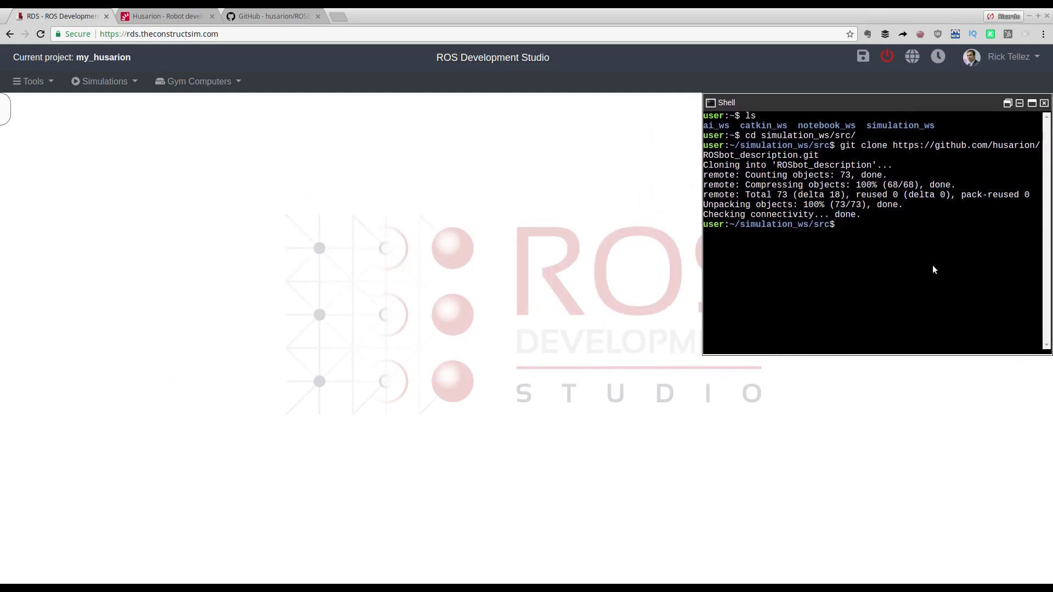
{"action": "left_click", "coordinate": [103, 82]}
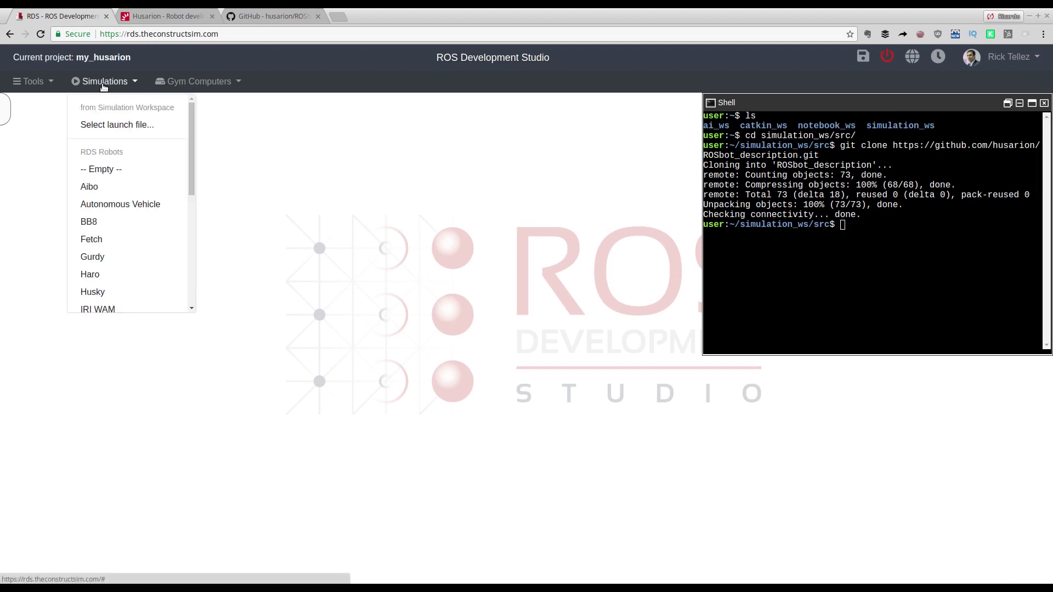
{"action": "left_click", "coordinate": [112, 124]}
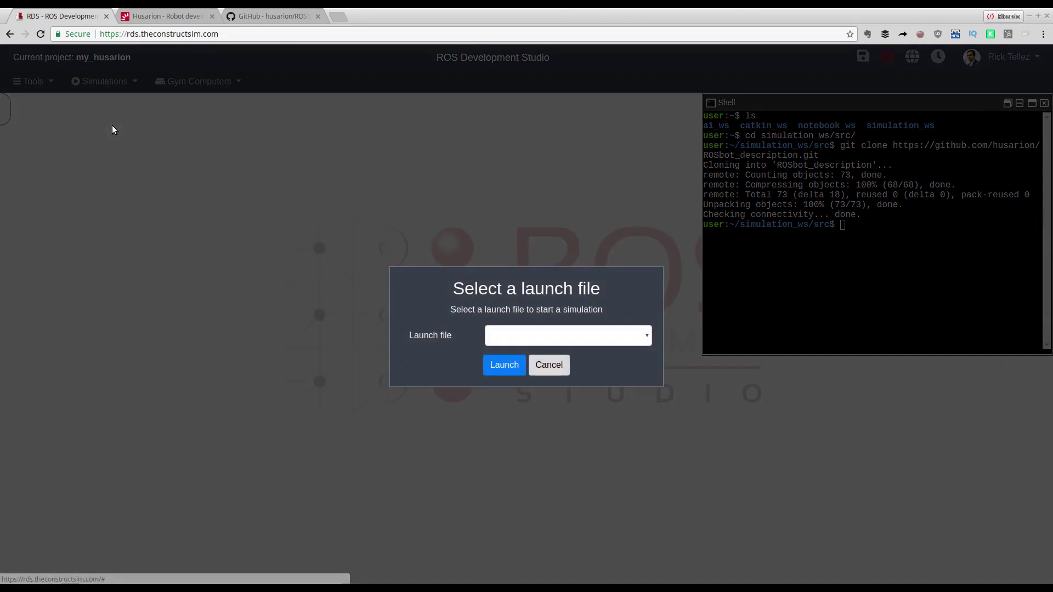
{"action": "left_click", "coordinate": [522, 338]}
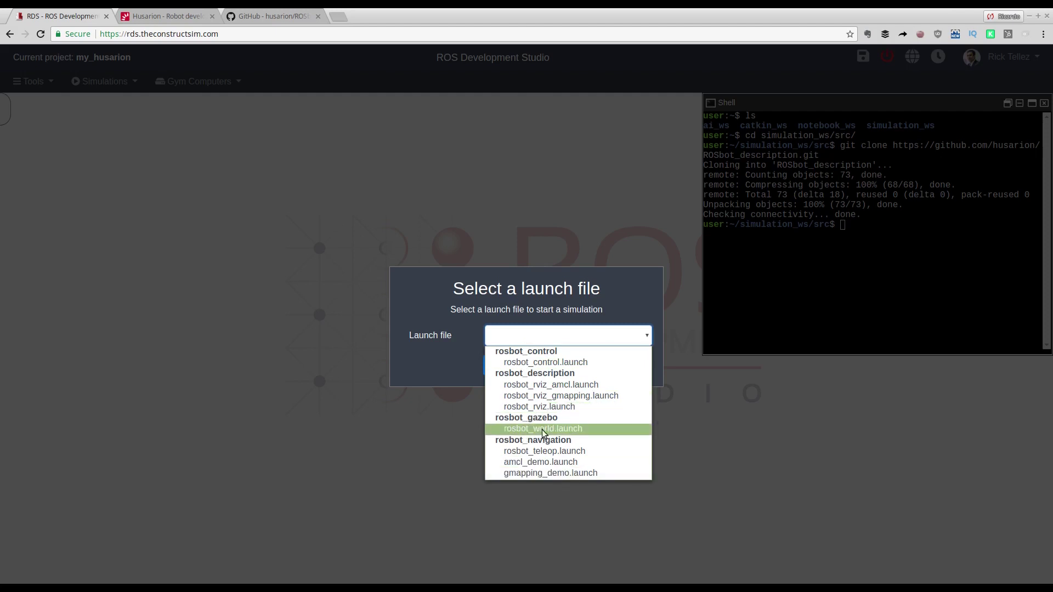
{"action": "left_click", "coordinate": [559, 429]}
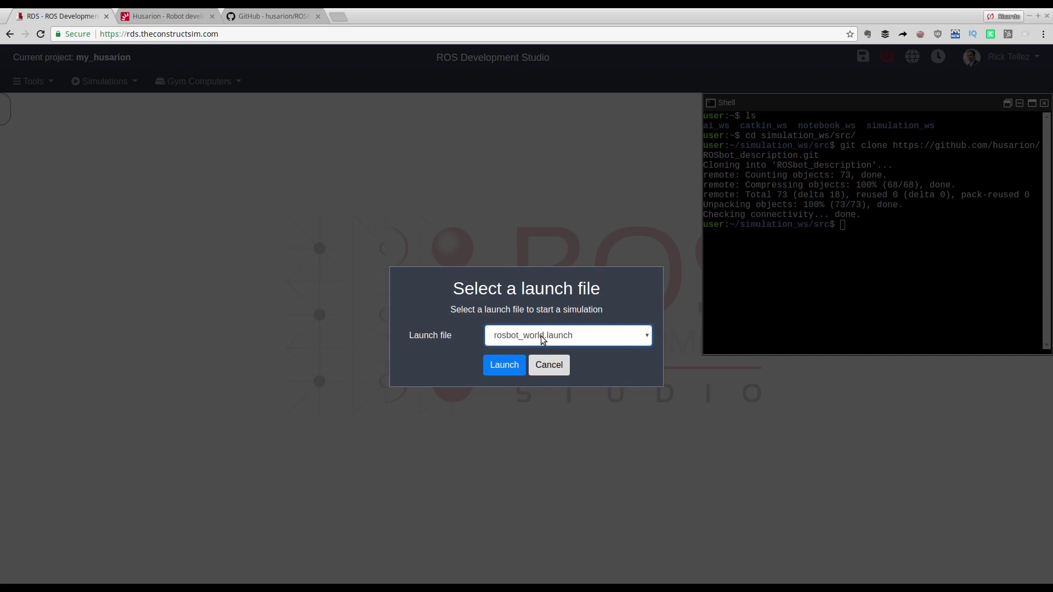
{"action": "left_click", "coordinate": [503, 374]}
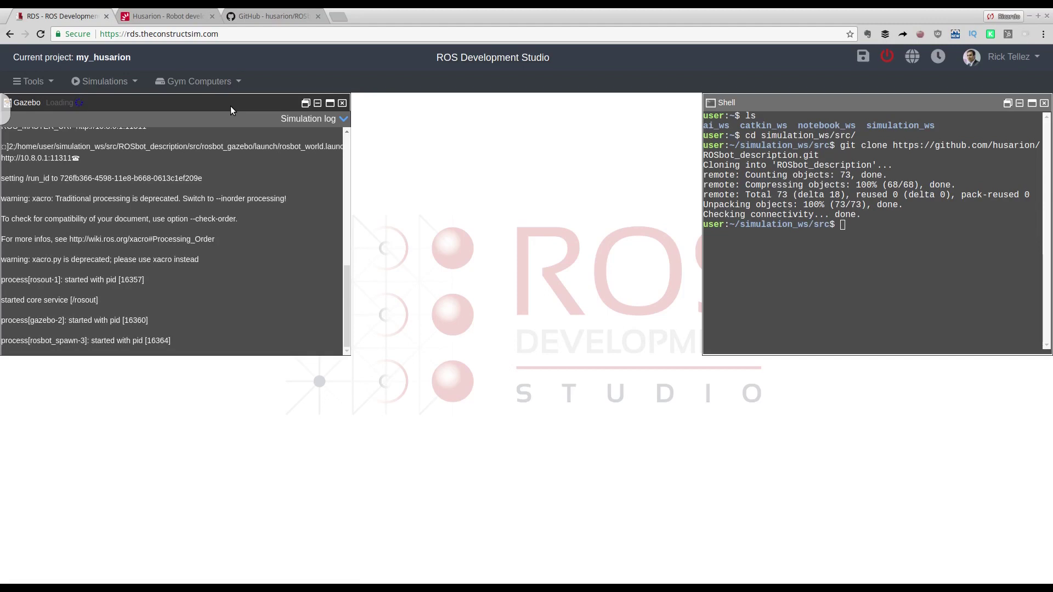
Open the IDE beside the Gazebo window and expand its file tree to simulation_ws/src/ROSbot_description/src.
{"action": "left_click", "coordinate": [34, 81]}
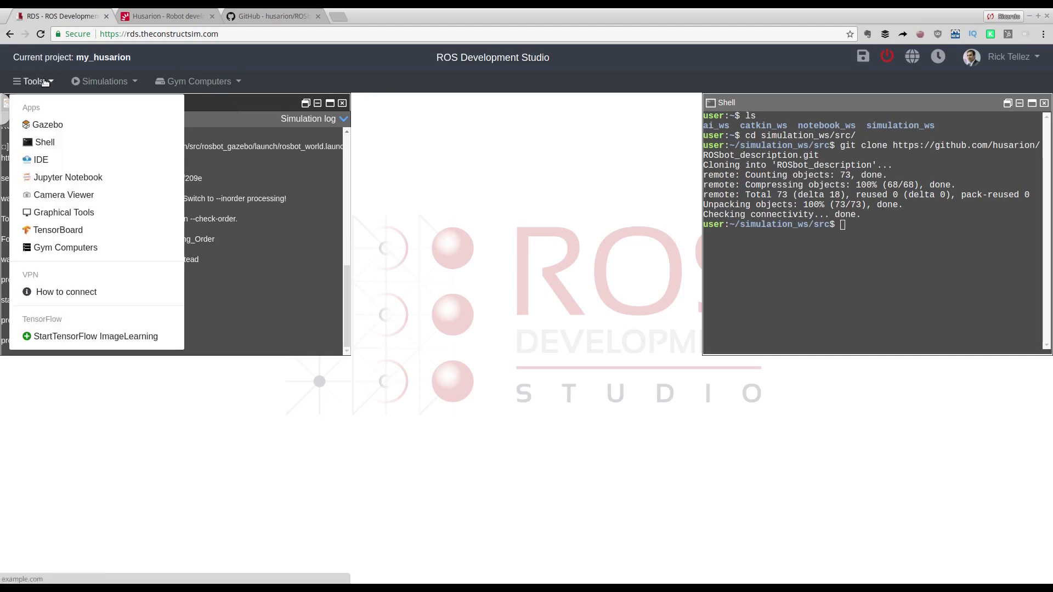
{"action": "left_click", "coordinate": [47, 163]}
{"action": "left_click_drag", "start_coordinate": [136, 108], "coordinate": [469, 108]}
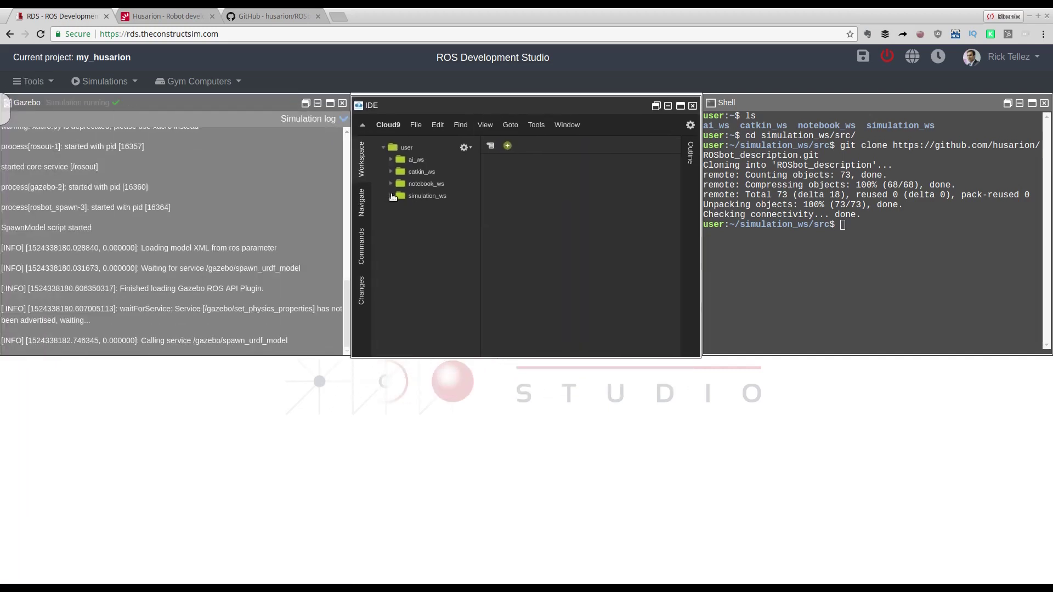
{"action": "left_click", "coordinate": [392, 195]}
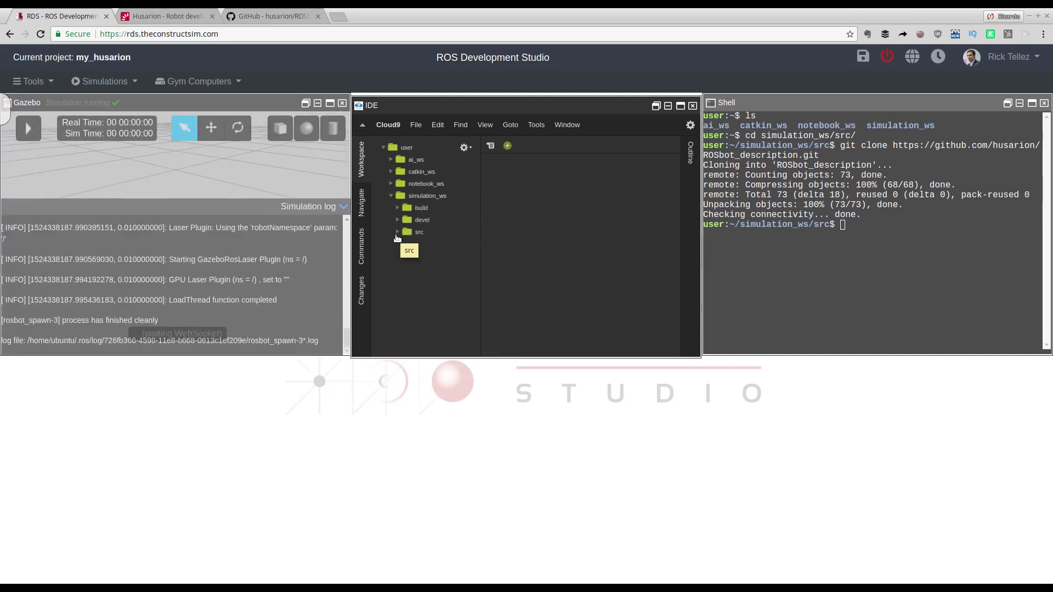
{"action": "left_click", "coordinate": [397, 233]}
{"action": "left_click", "coordinate": [403, 245]}
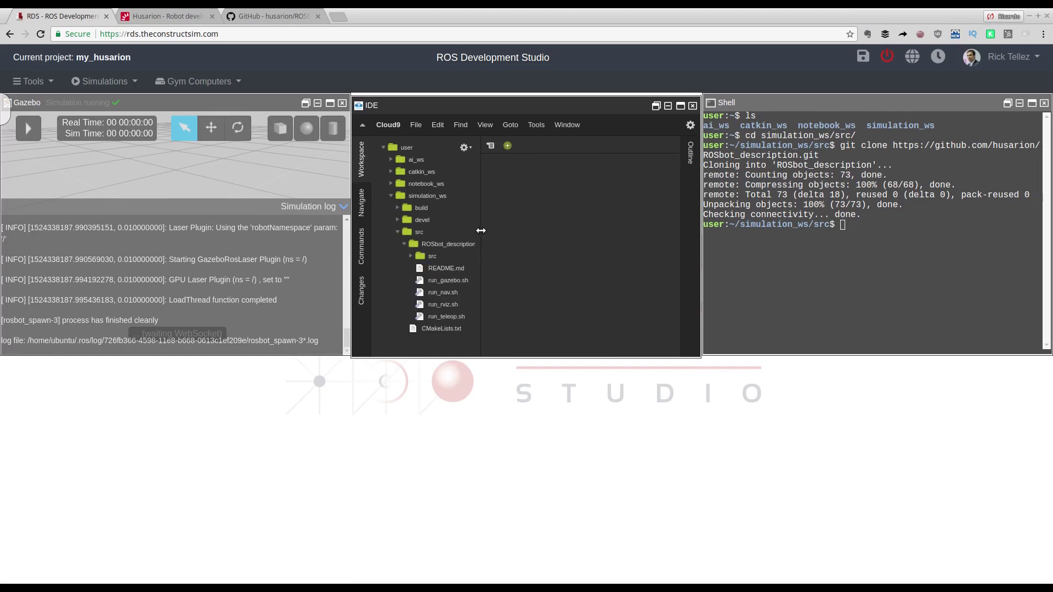
{"action": "left_click_drag", "start_coordinate": [481, 230], "coordinate": [495, 230]}
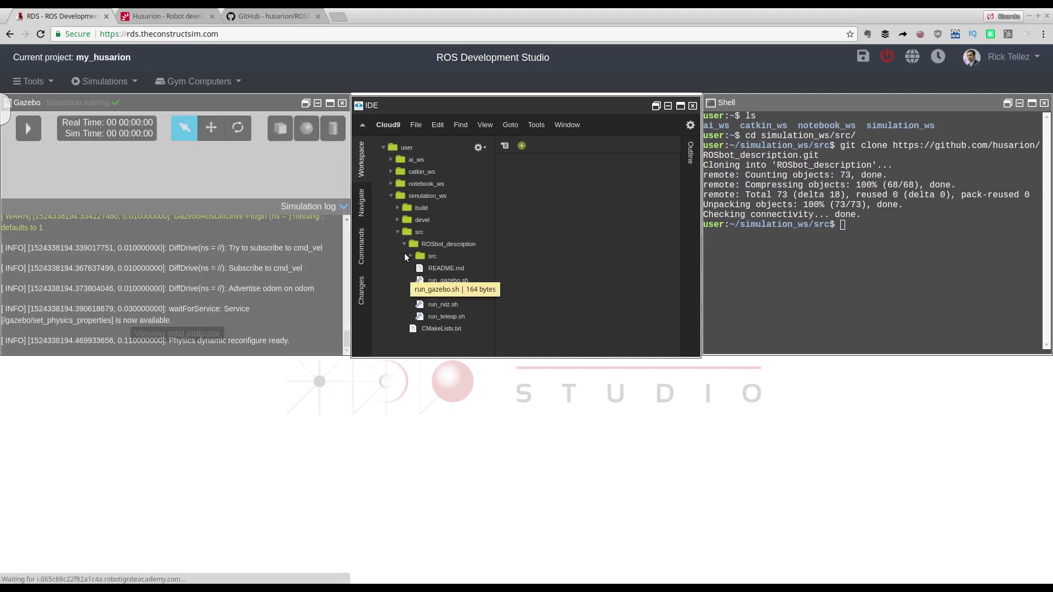
{"action": "left_click", "coordinate": [411, 258]}
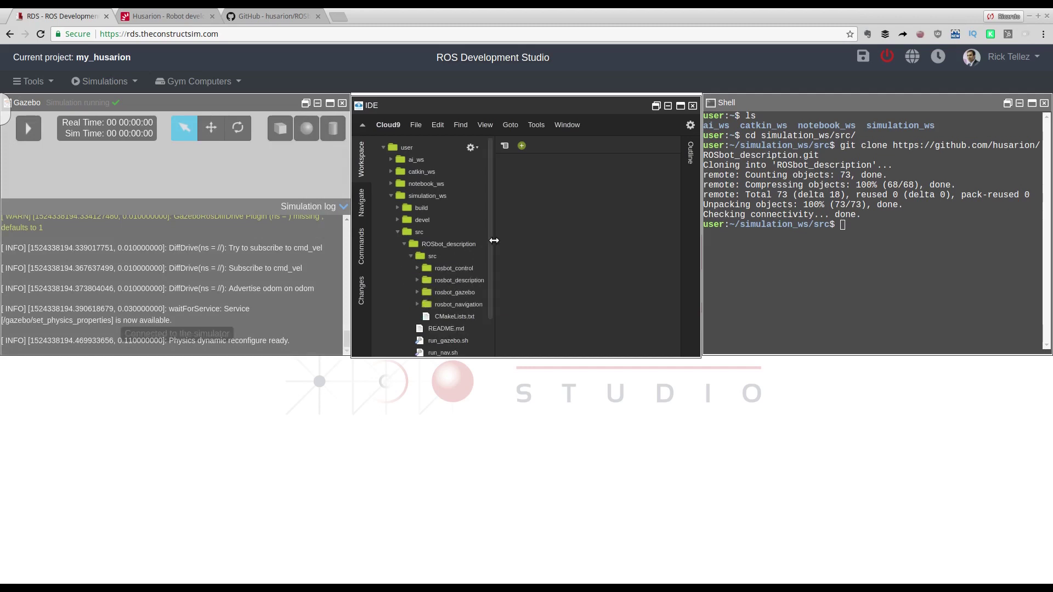
Hide the simulation log and examine the ROSbot model up close in the Gazebo scene.
{"action": "left_click", "coordinate": [343, 207]}
{"action": "middle_click_drag", "start_coordinate": [172, 313], "coordinate": [226, 228]}
{"action": "left_click", "coordinate": [187, 264]}
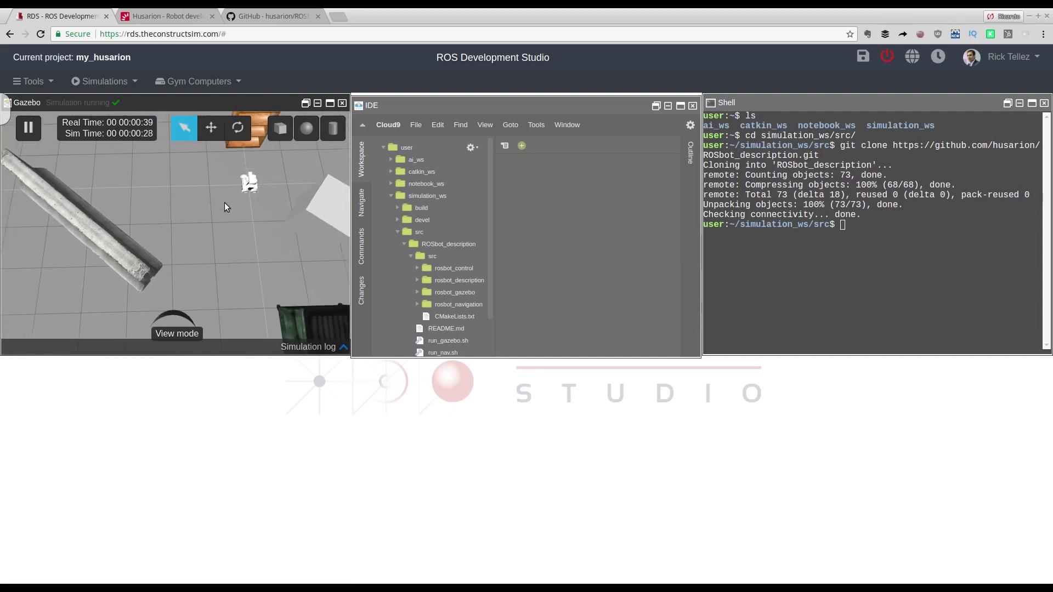
{"action": "scroll", "coordinate": [248, 179], "scroll_direction": "up", "scroll_amount": 5}
{"action": "double_click", "coordinate": [249, 181]}
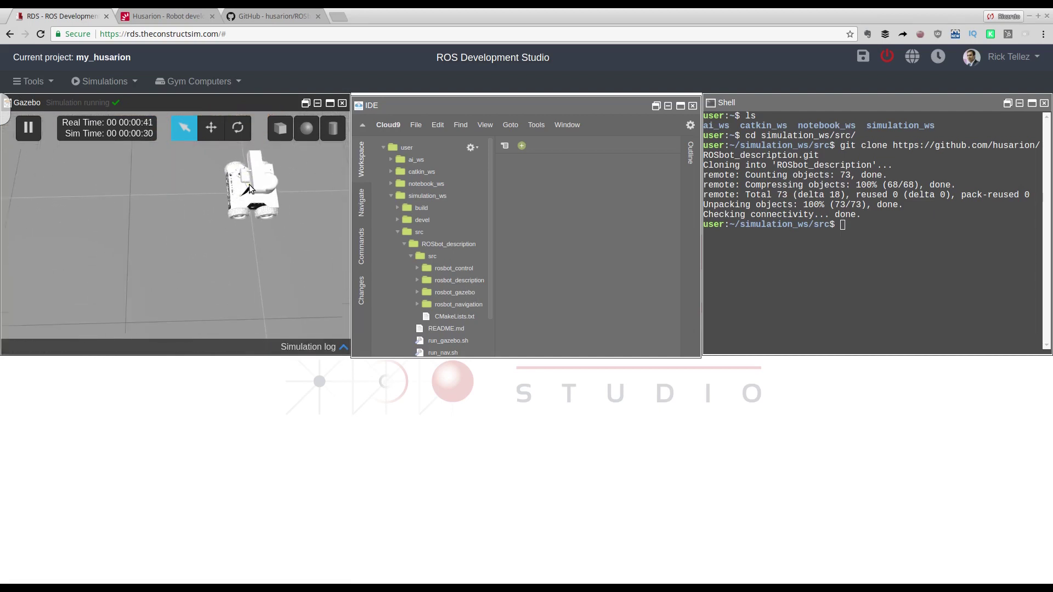
{"action": "middle_click_drag", "start_coordinate": [306, 156], "coordinate": [258, 147]}
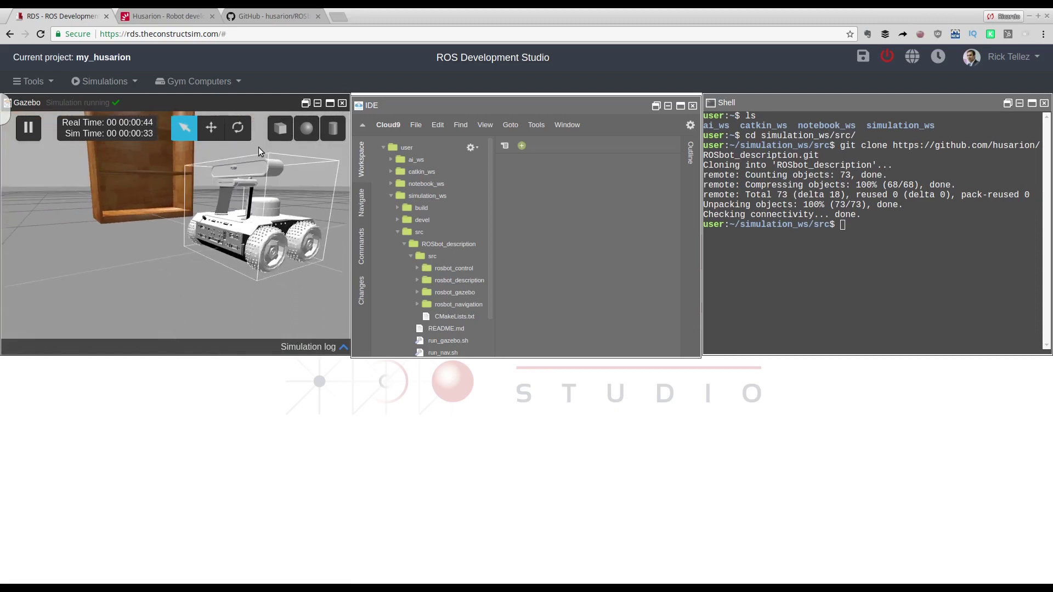
{"action": "left_click", "coordinate": [137, 275]}
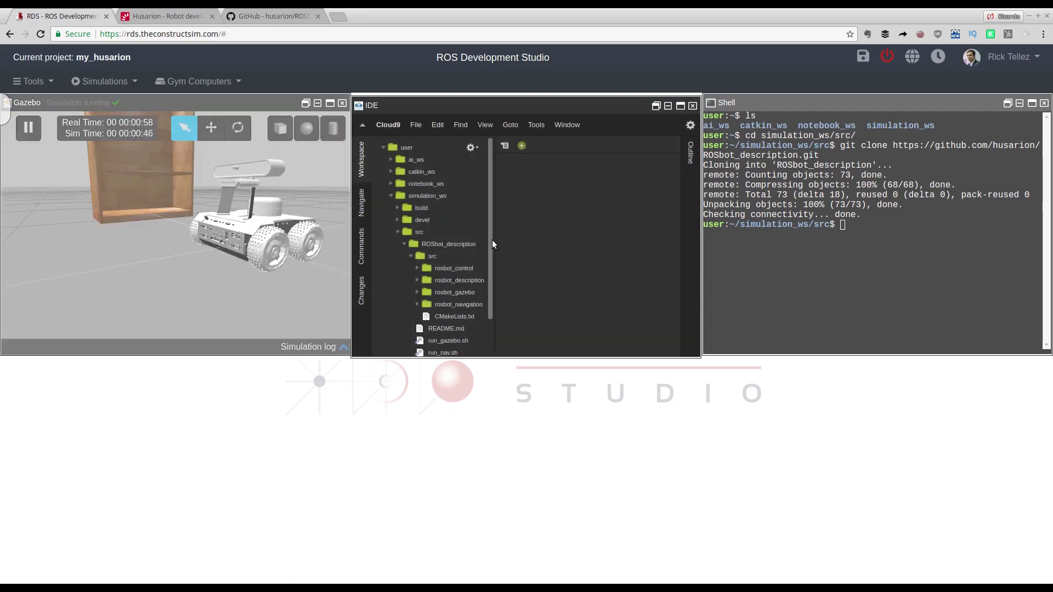
Widen the IDE's file tree and open gmapping_demo.launch from the rosbot_navigation package's launch folder.
{"action": "left_click_drag", "start_coordinate": [491, 242], "coordinate": [515, 242]}
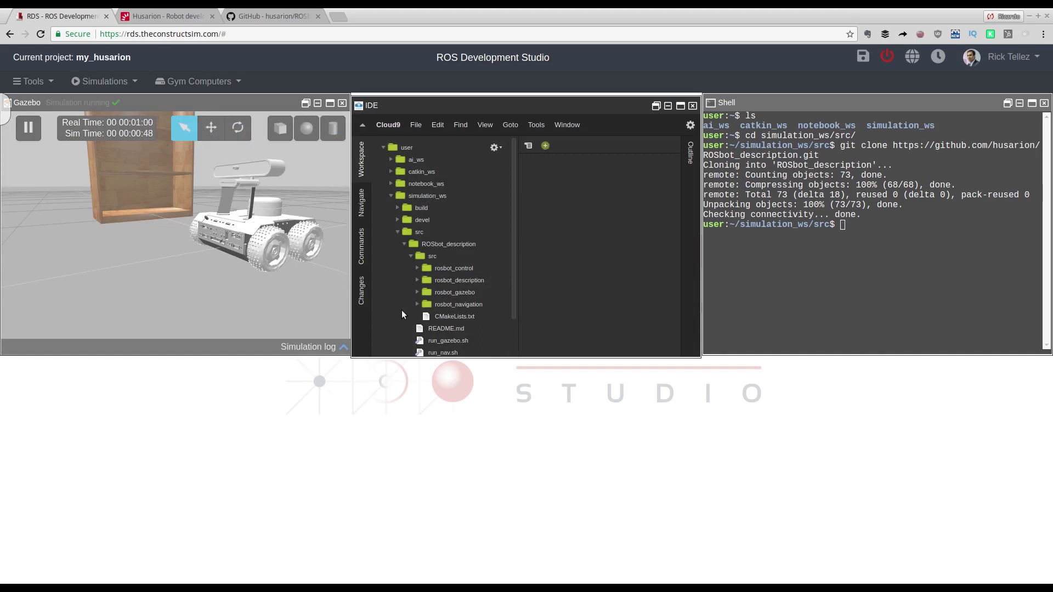
{"action": "left_click", "coordinate": [417, 305]}
{"action": "scroll", "coordinate": [413, 288], "scroll_direction": "down", "scroll_amount": 3}
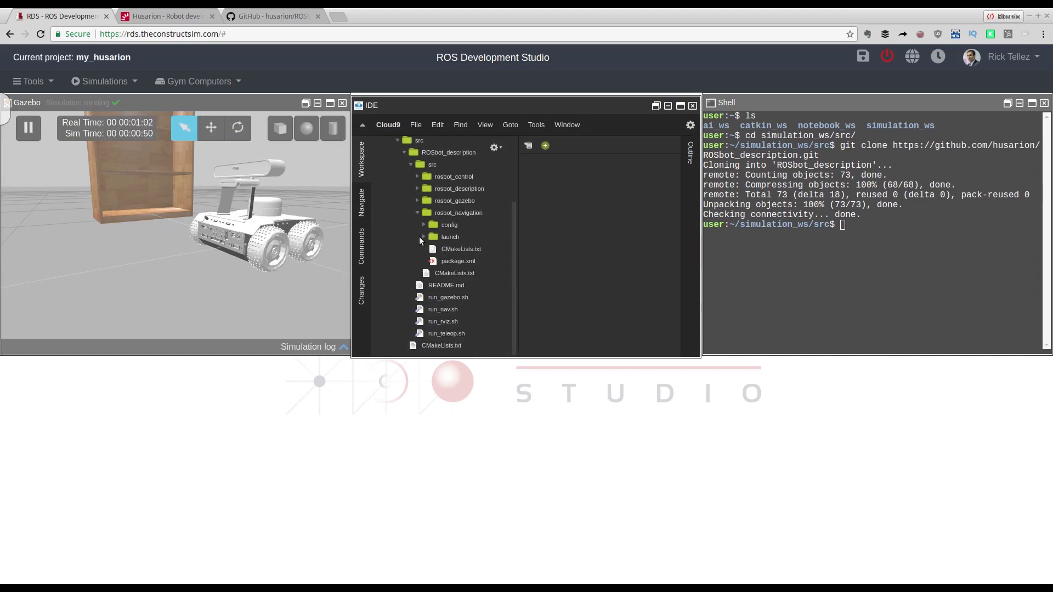
{"action": "left_click", "coordinate": [423, 237]}
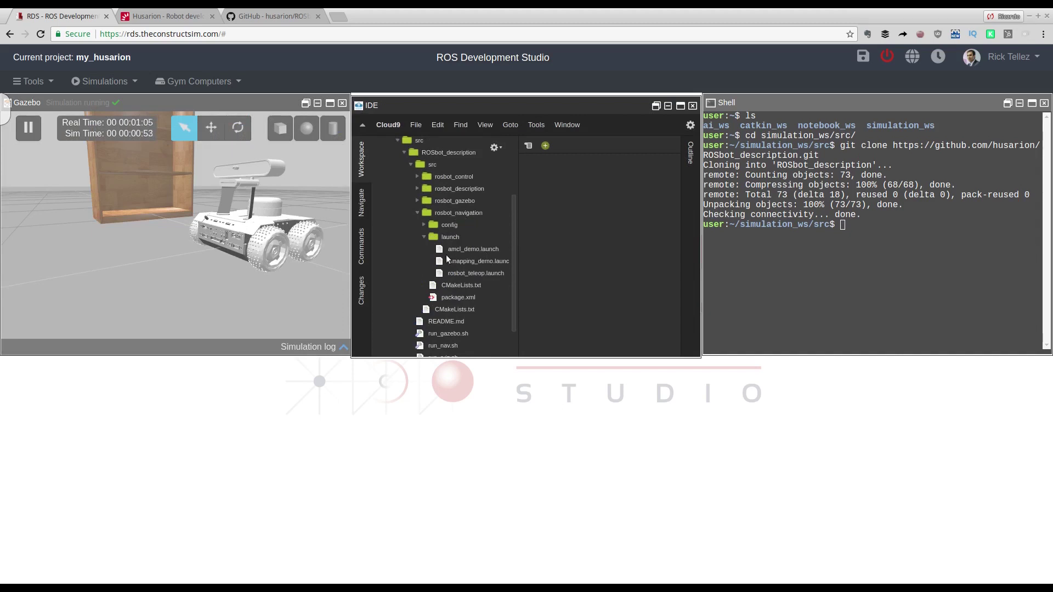
{"action": "double_click", "coordinate": [474, 261]}
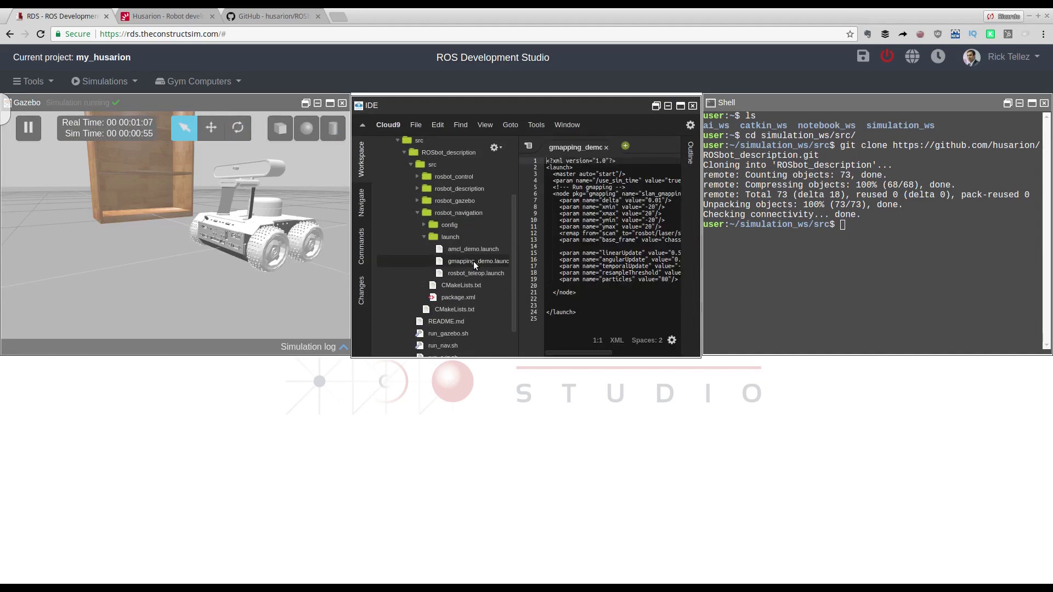
Maximize the IDE, set the editor font size to 15, and review the slam_gmapping node in gmapping_demo.launch.
{"action": "left_click", "coordinate": [680, 105]}
{"action": "left_click", "coordinate": [1023, 576]}
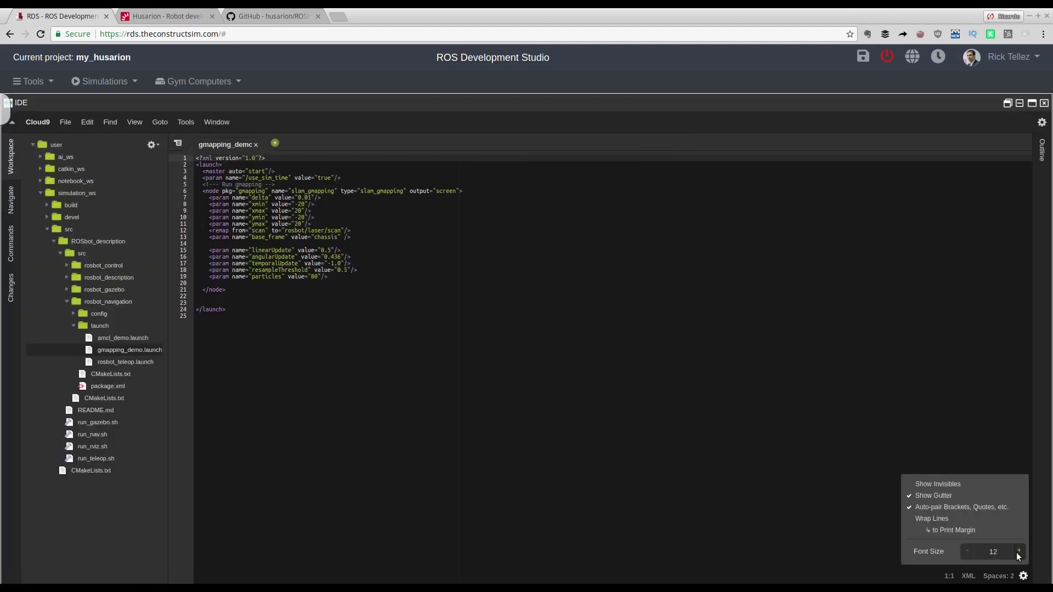
{"action": "left_click", "coordinate": [1017, 551]}
{"action": "left_click", "coordinate": [1017, 551]}
{"action": "left_click", "coordinate": [1018, 551]}
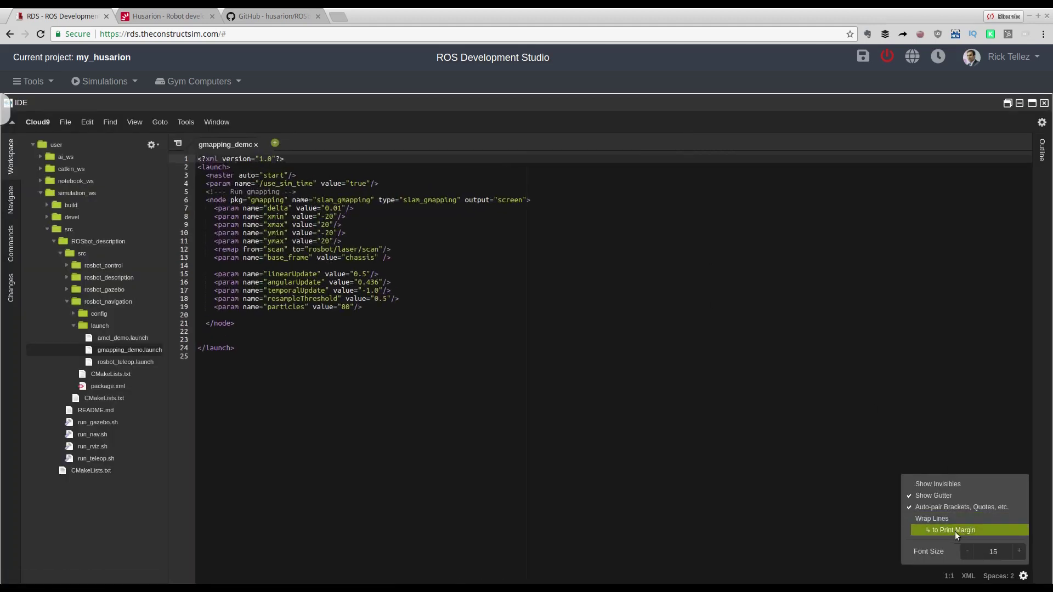
{"action": "left_click", "coordinate": [429, 309]}
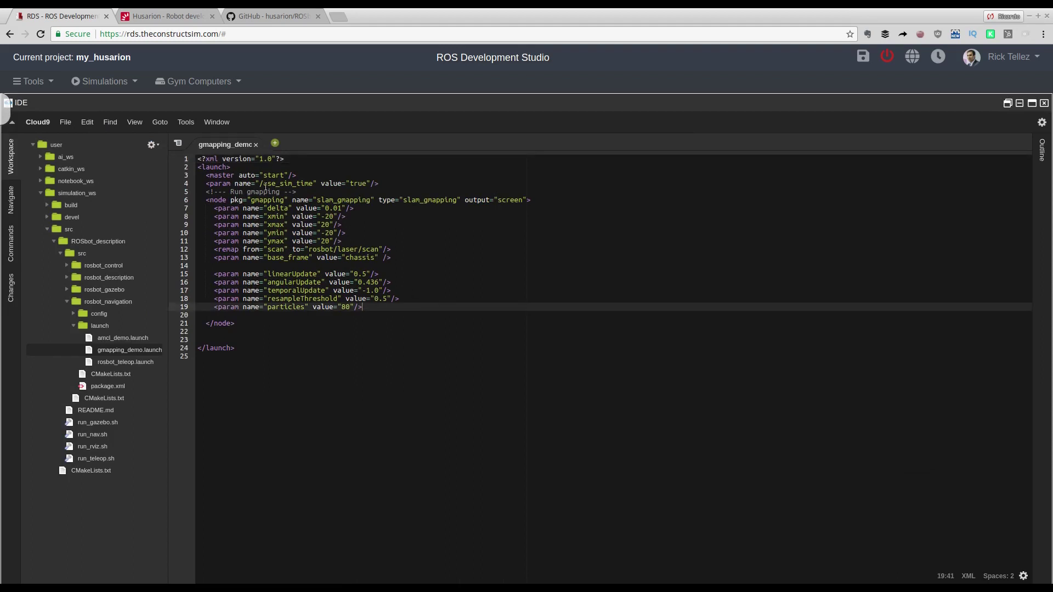
{"action": "left_click", "coordinate": [354, 201]}
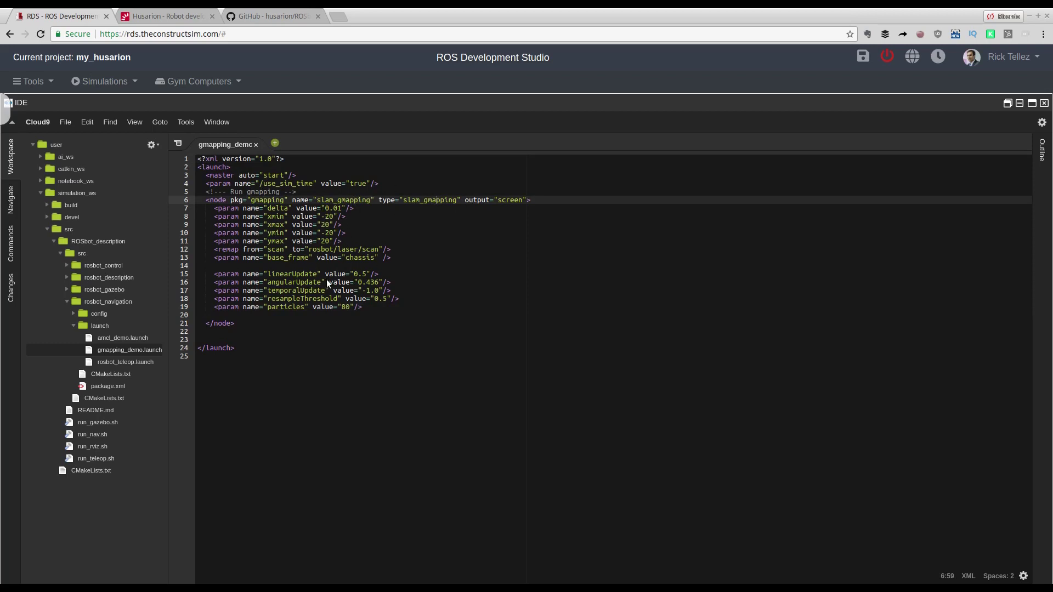
Expand the launch folders of rosbot_gazebo and rosbot_description, and open rosbot_rviz_gmapping.launch from the latter.
{"action": "left_click", "coordinate": [67, 290]}
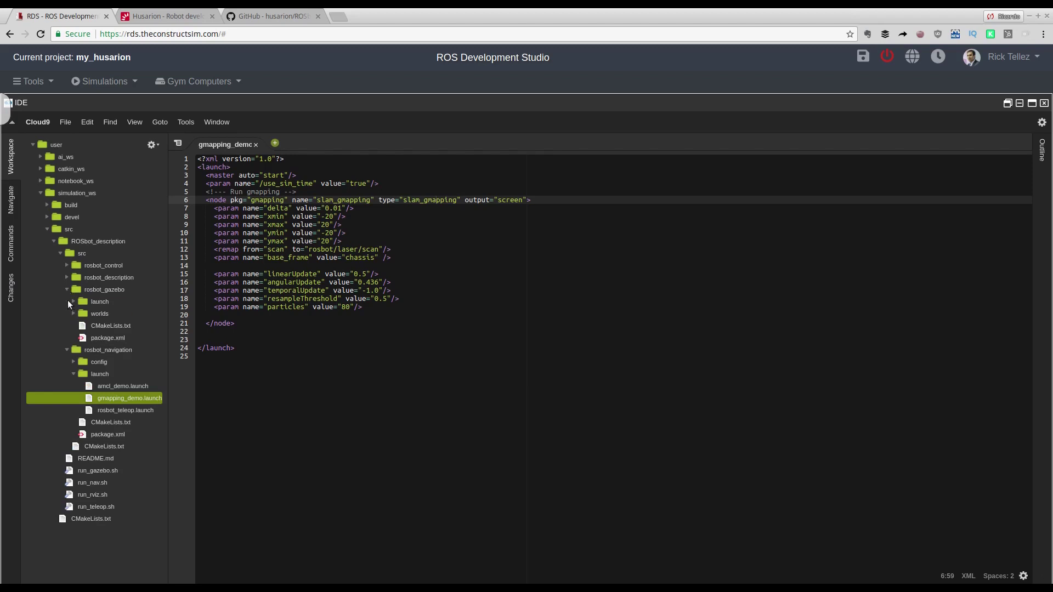
{"action": "left_click", "coordinate": [72, 302]}
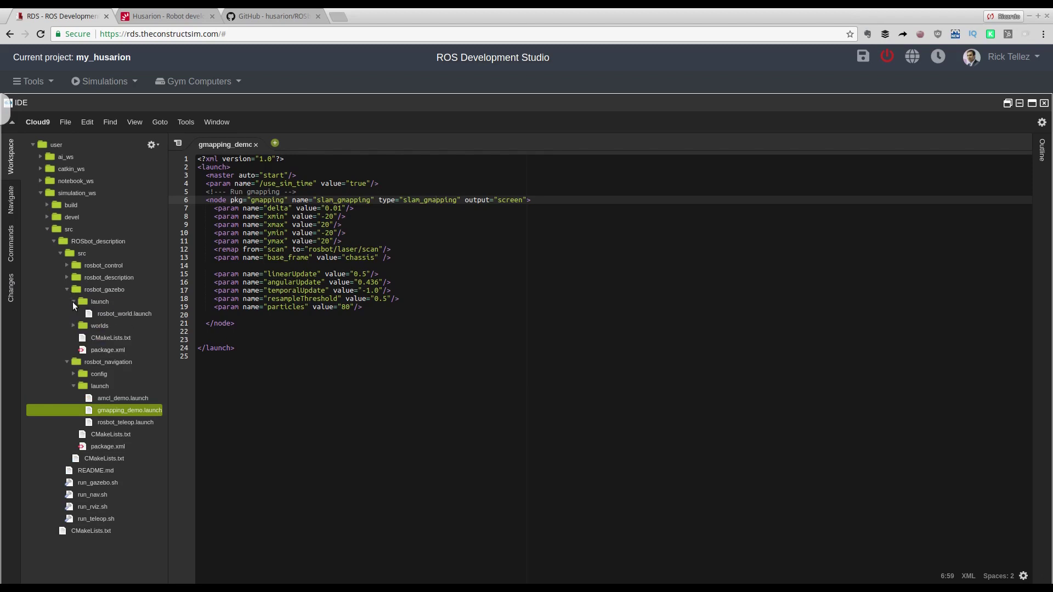
{"action": "left_click", "coordinate": [68, 277]}
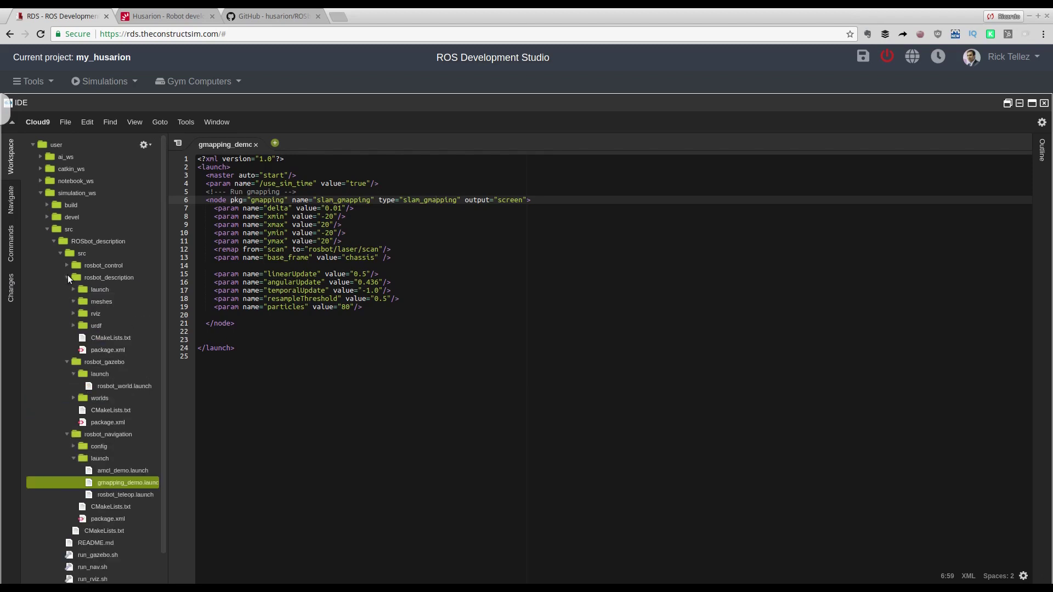
{"action": "left_click", "coordinate": [74, 290]}
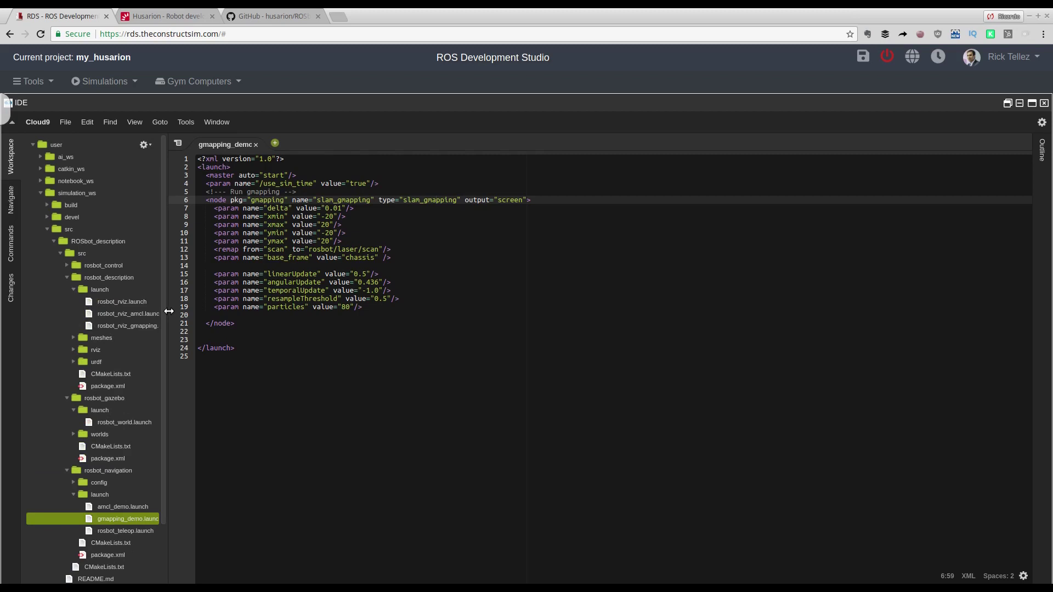
{"action": "left_click_drag", "start_coordinate": [164, 311], "coordinate": [188, 314]}
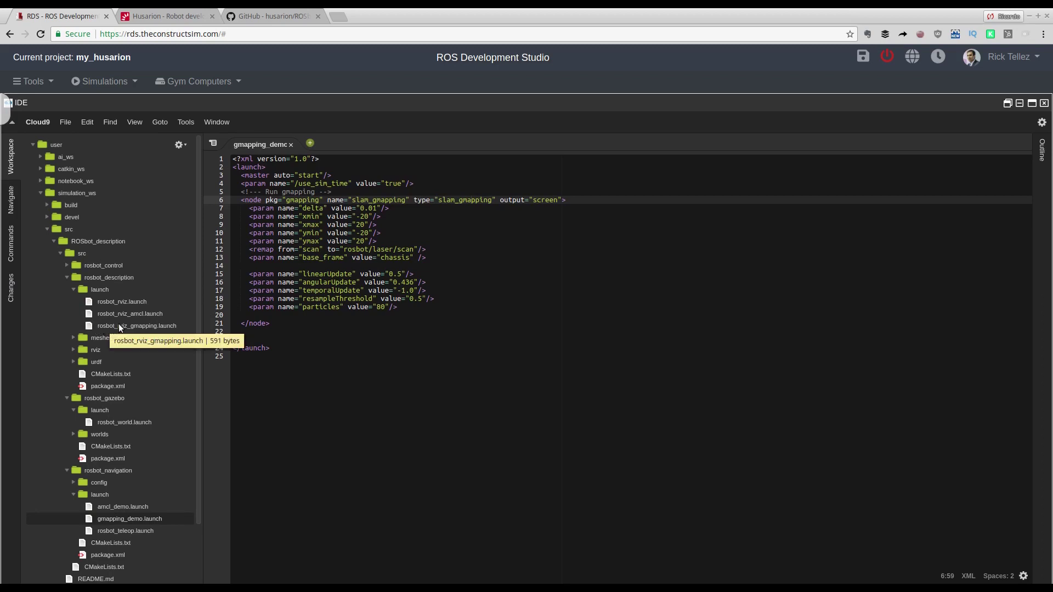
{"action": "double_click", "coordinate": [145, 326]}
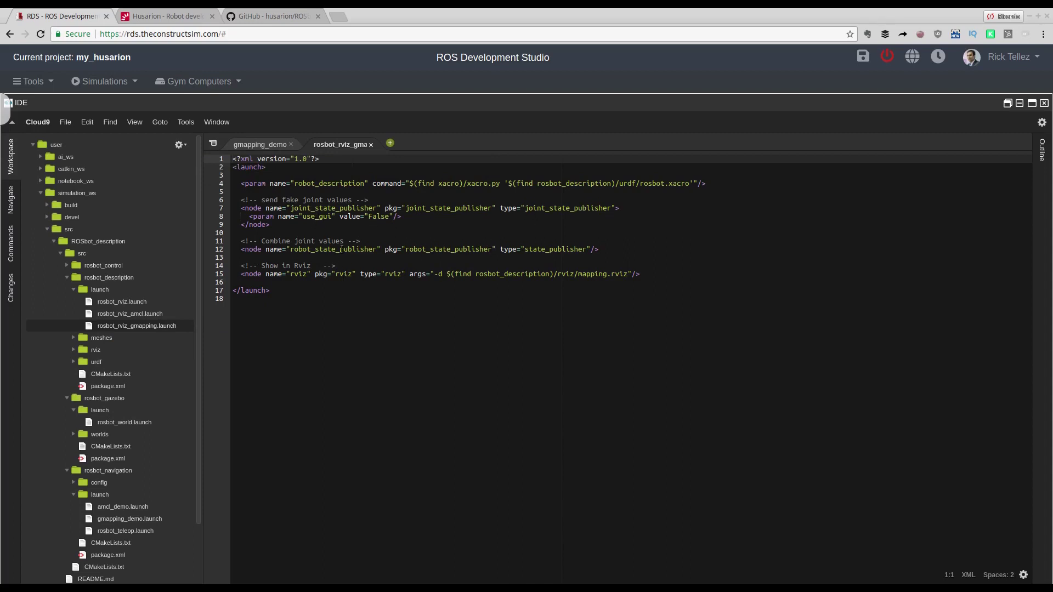
Restore the IDE to its smaller window and run "roslaunch rosbot_description rosbot_rviz_gmapping.launch" in the shell.
{"action": "left_click", "coordinate": [258, 146]}
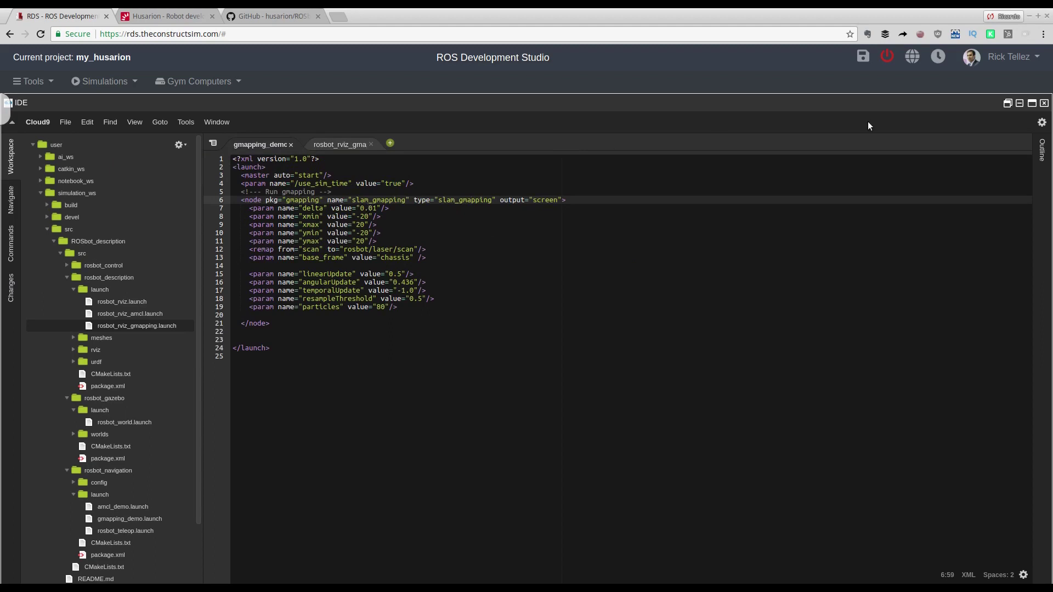
{"action": "left_click", "coordinate": [1032, 103]}
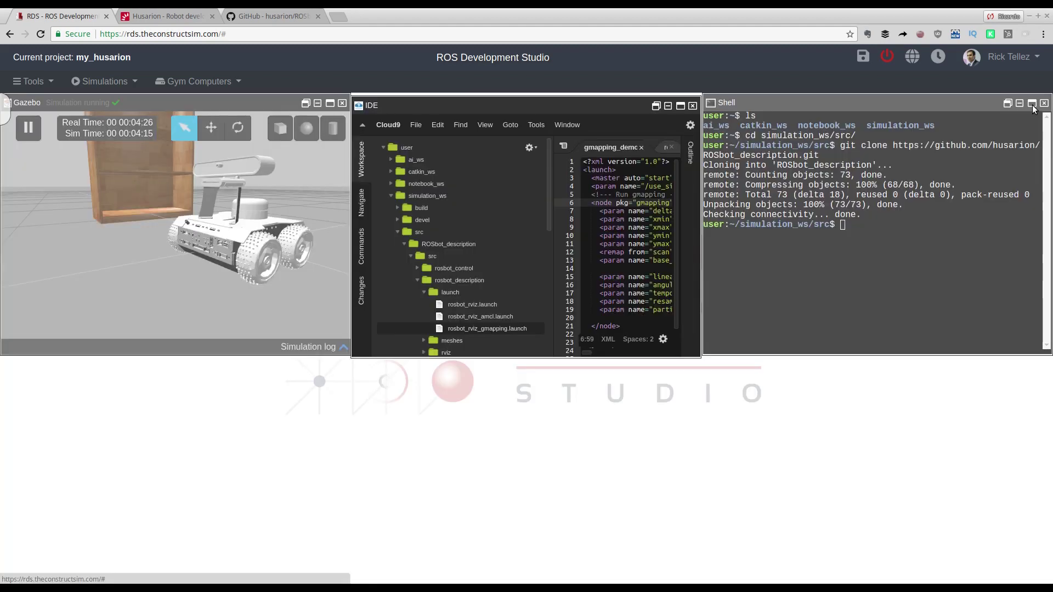
{"action": "left_click", "coordinate": [804, 263]}
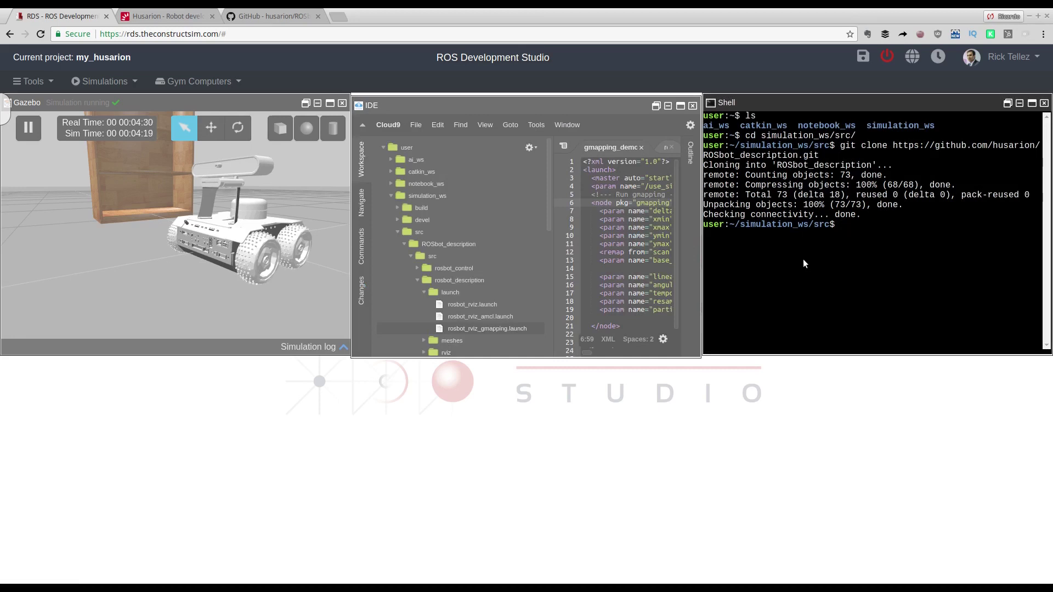
{"action": "type", "text": "roslaunc"}
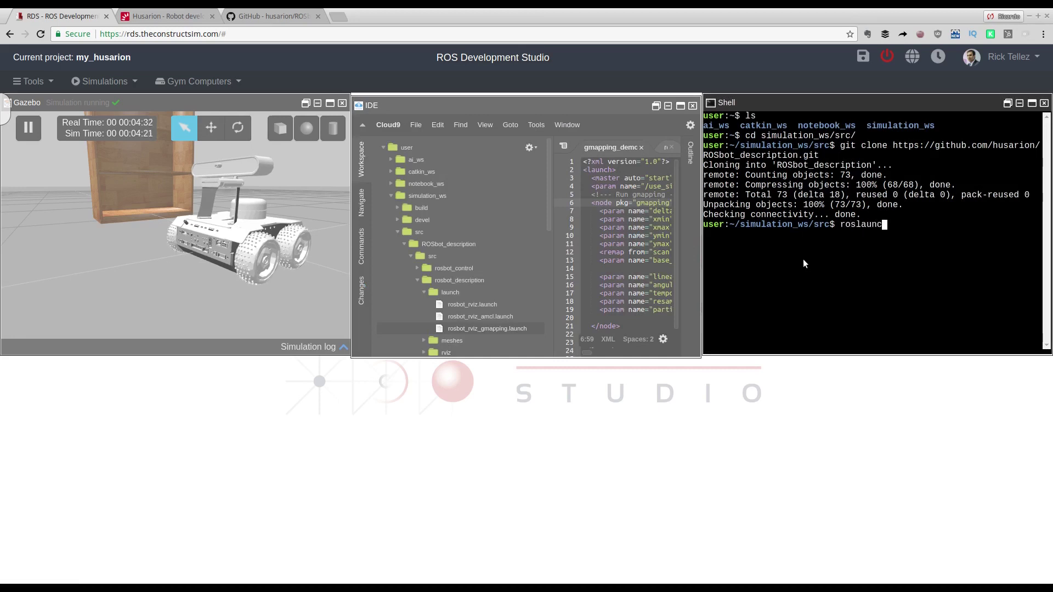
{"action": "type", "text": "h ros"}
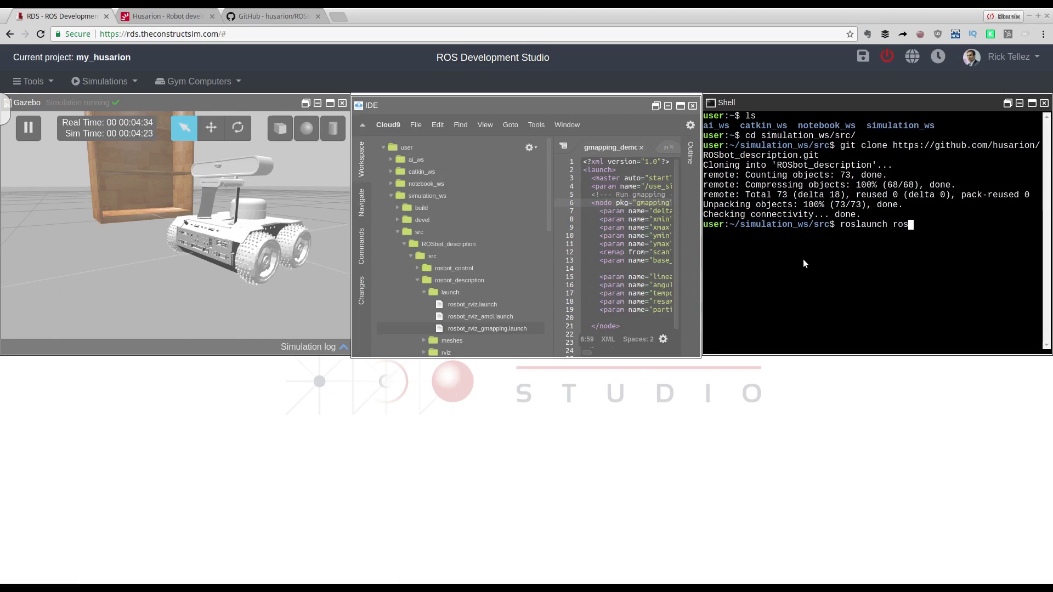
{"action": "type", "text": "bot_description rosbot_r"}
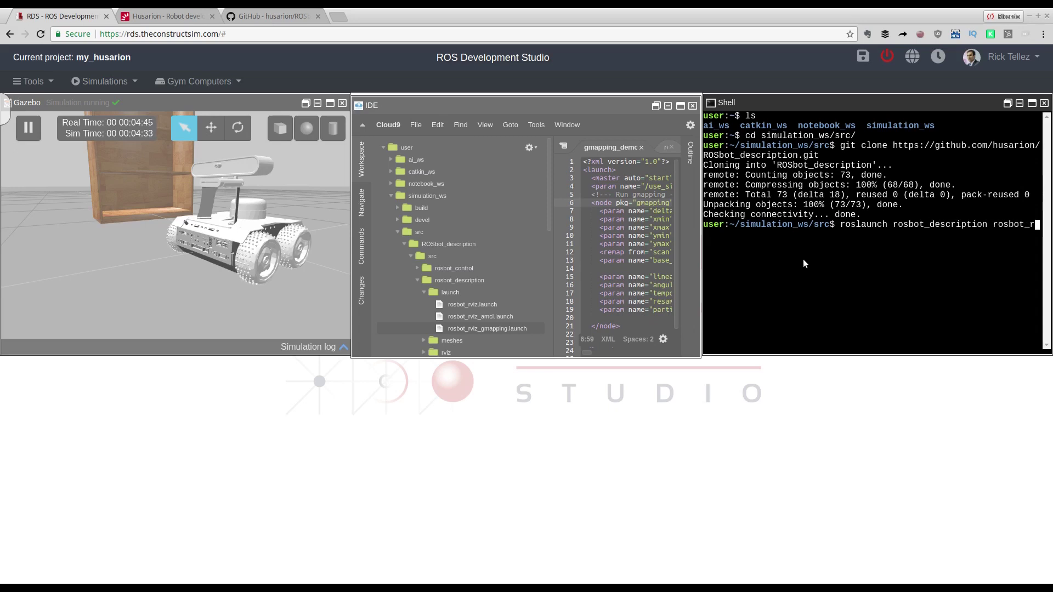
{"action": "type", "text": "viz_"}
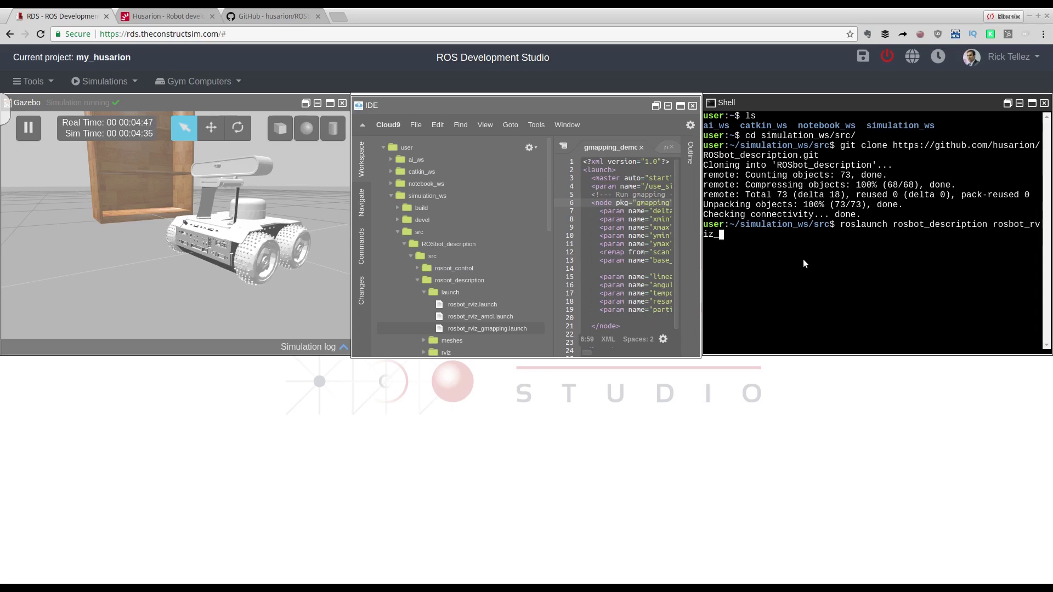
{"action": "type", "text": "gmappi"}
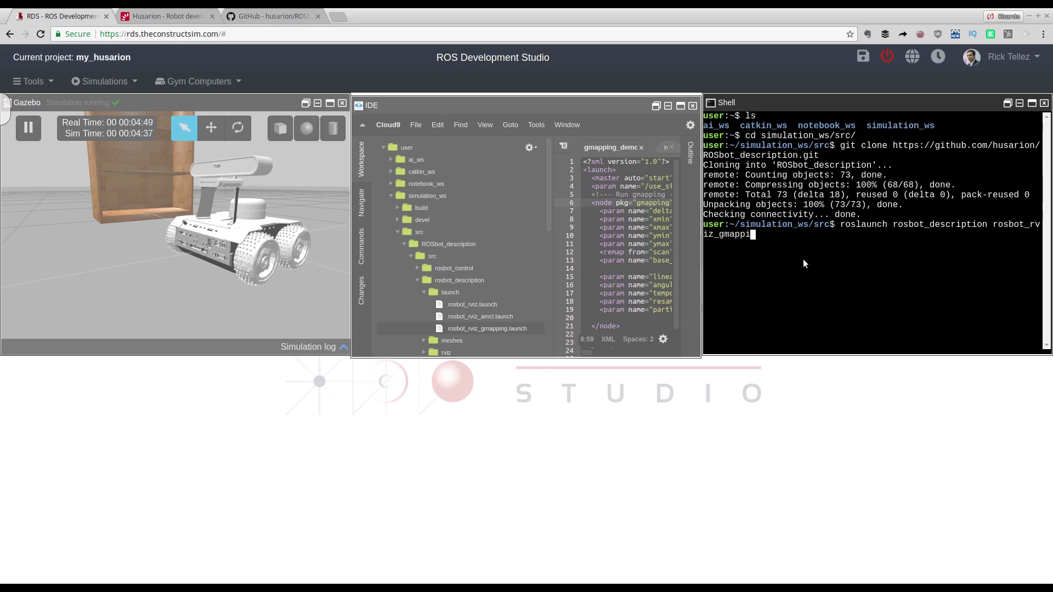
{"action": "type", "text": "ng.launc"}
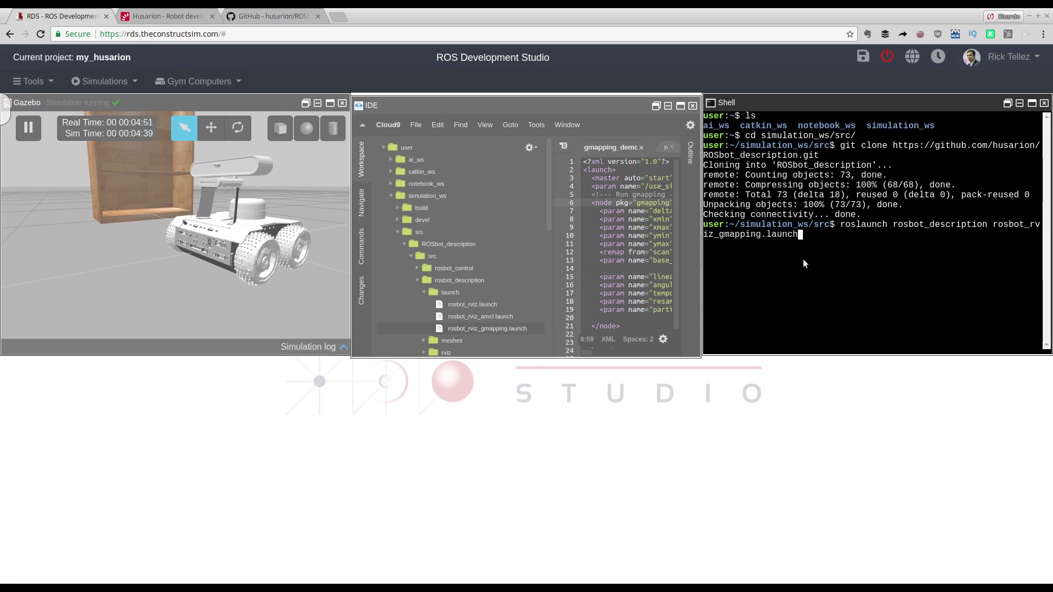
{"action": "type", "text": "h"}
{"action": "key", "text": "Return"}
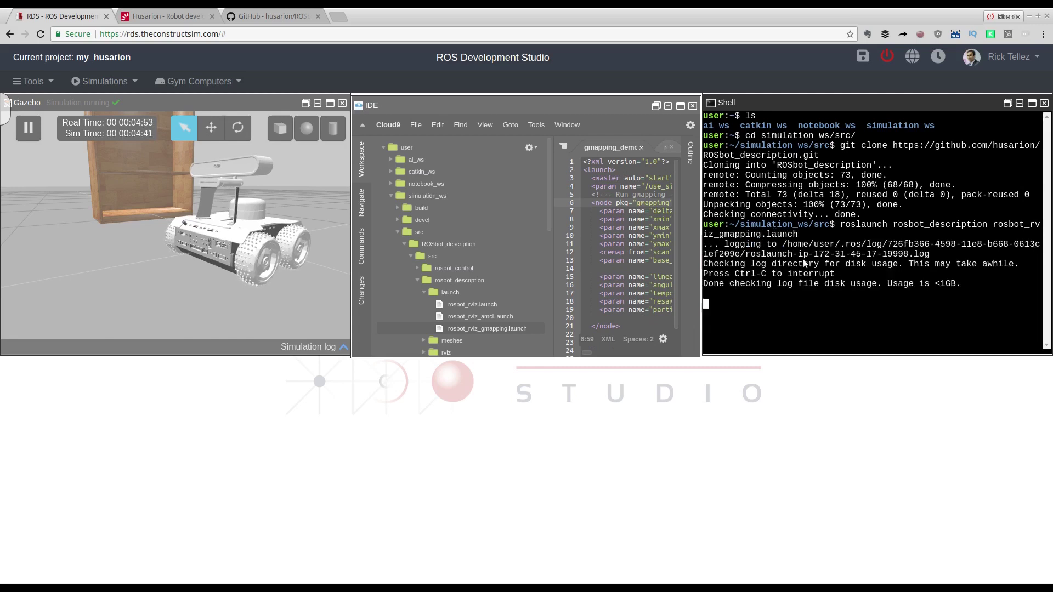
Open a second shell and place it beneath the one running the RViz launch.
{"action": "left_click", "coordinate": [31, 83]}
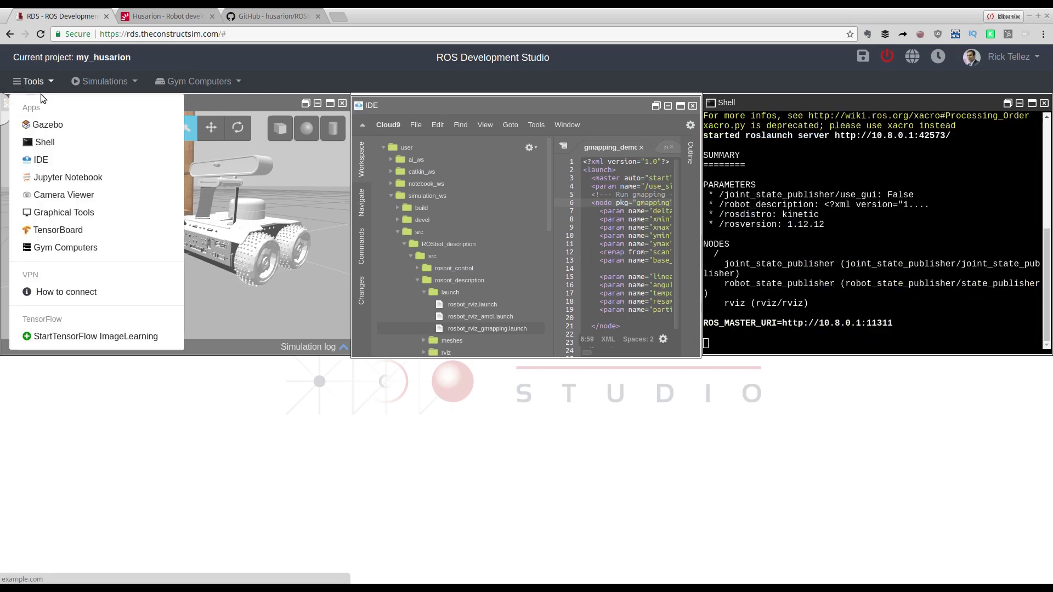
{"action": "left_click", "coordinate": [45, 140]}
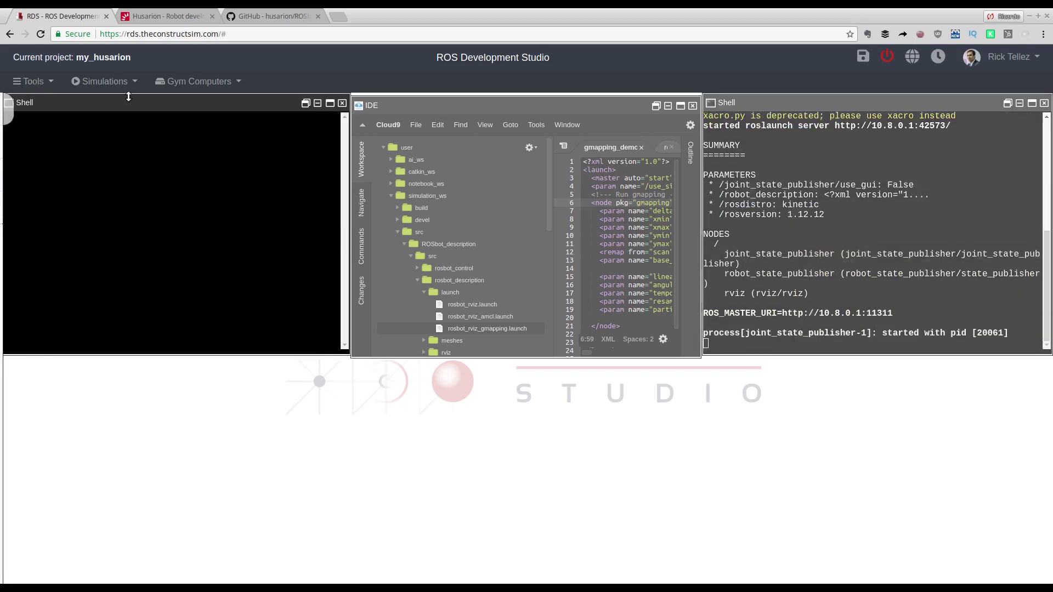
{"action": "left_click_drag", "start_coordinate": [136, 107], "coordinate": [841, 393]}
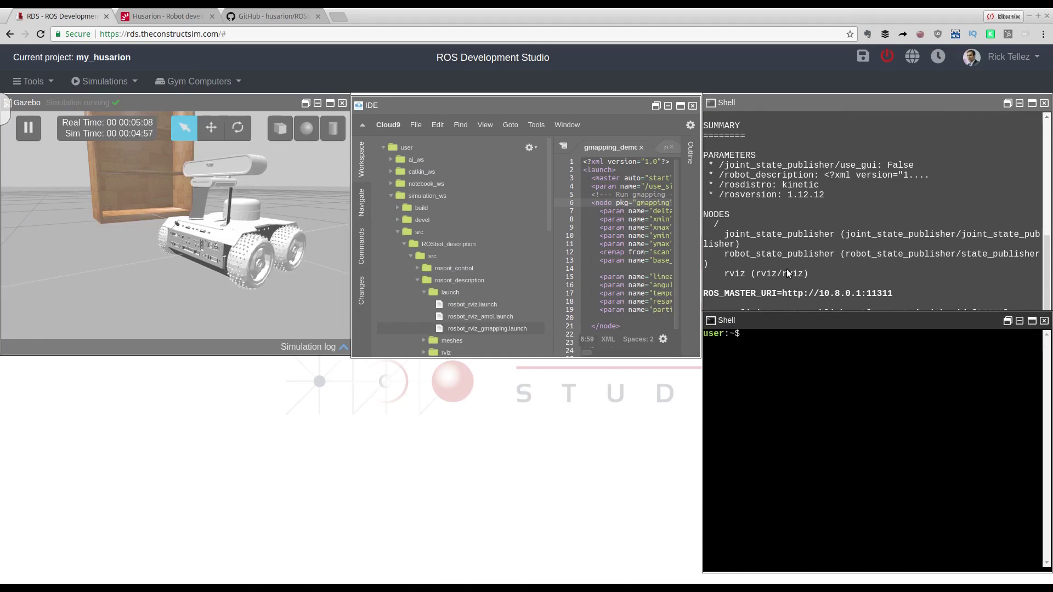
Check the rosbot_navigation launch folder in the IDE and try to run "roslaunch rosbot_navigation gmapping.launch" in the second shell.
{"action": "left_click", "coordinate": [799, 383]}
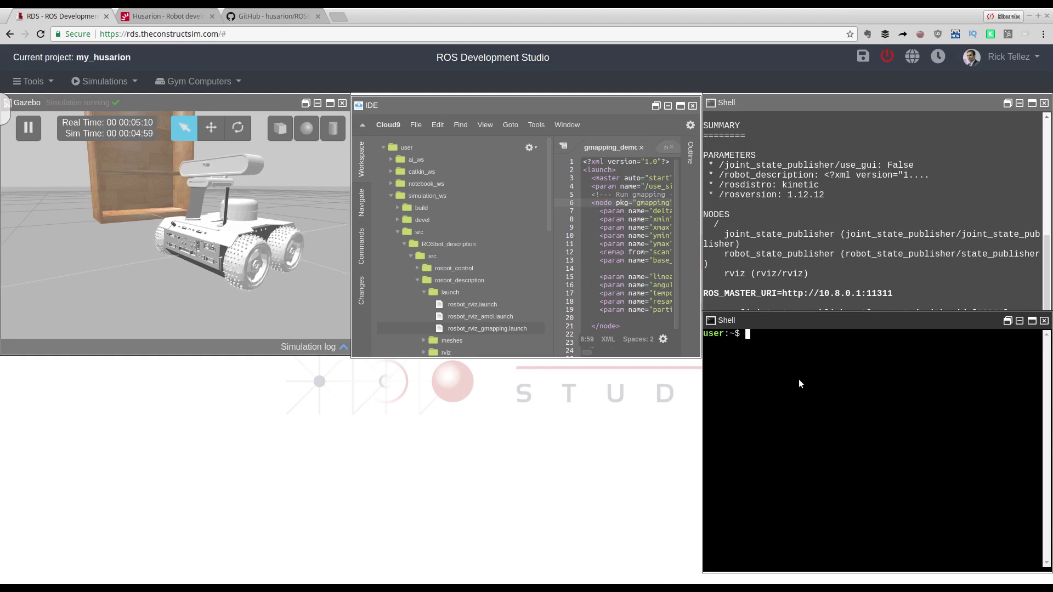
{"action": "type", "text": "rosla"}
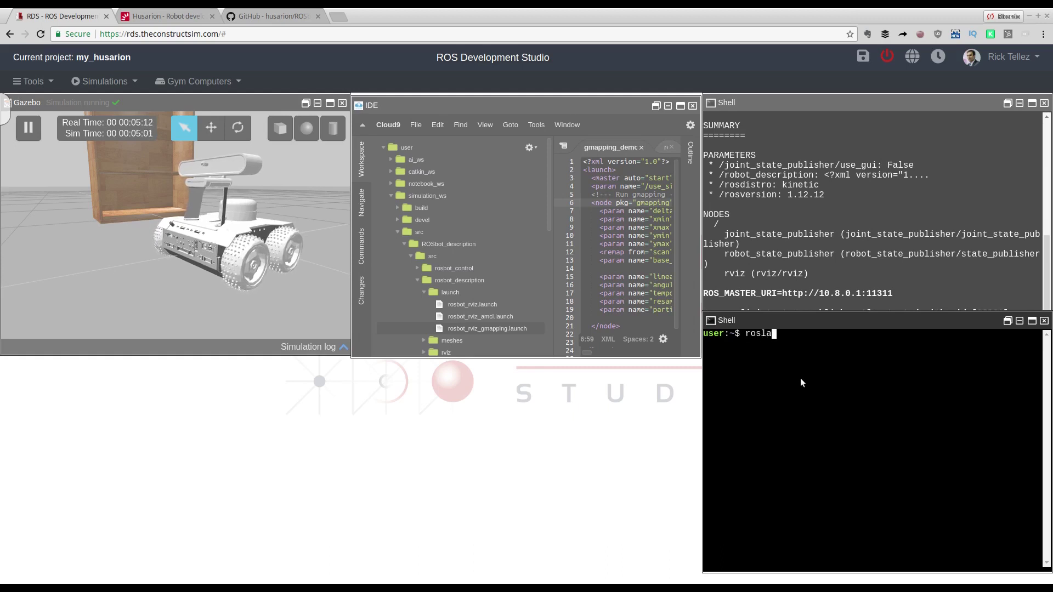
{"action": "type", "text": "unch"}
{"action": "left_click", "coordinate": [495, 298]}
{"action": "scroll", "coordinate": [495, 298], "scroll_direction": "down", "scroll_amount": 8}
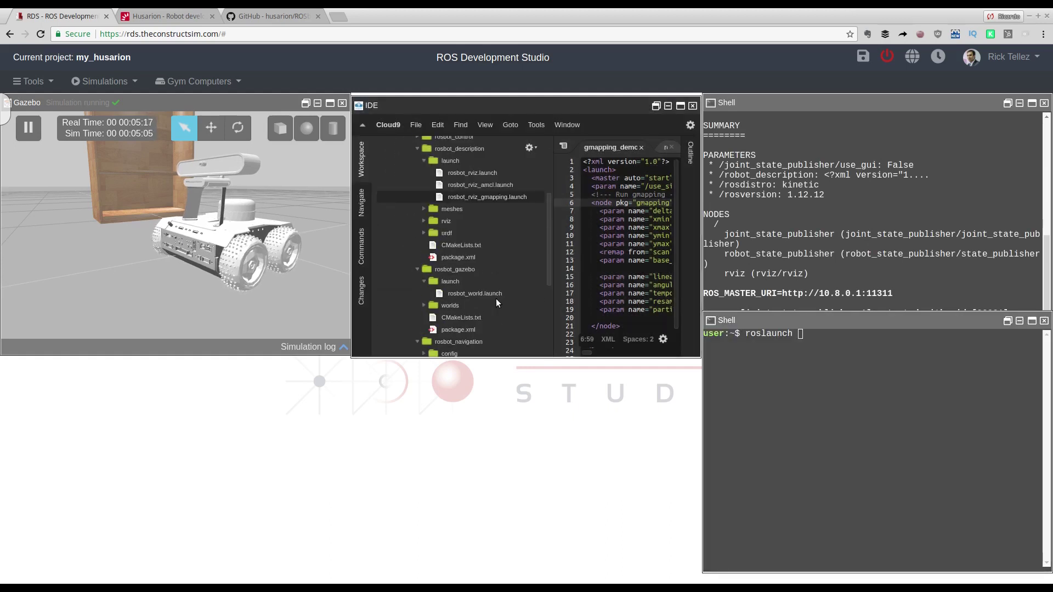
{"action": "scroll", "coordinate": [496, 299], "scroll_direction": "up", "scroll_amount": 2}
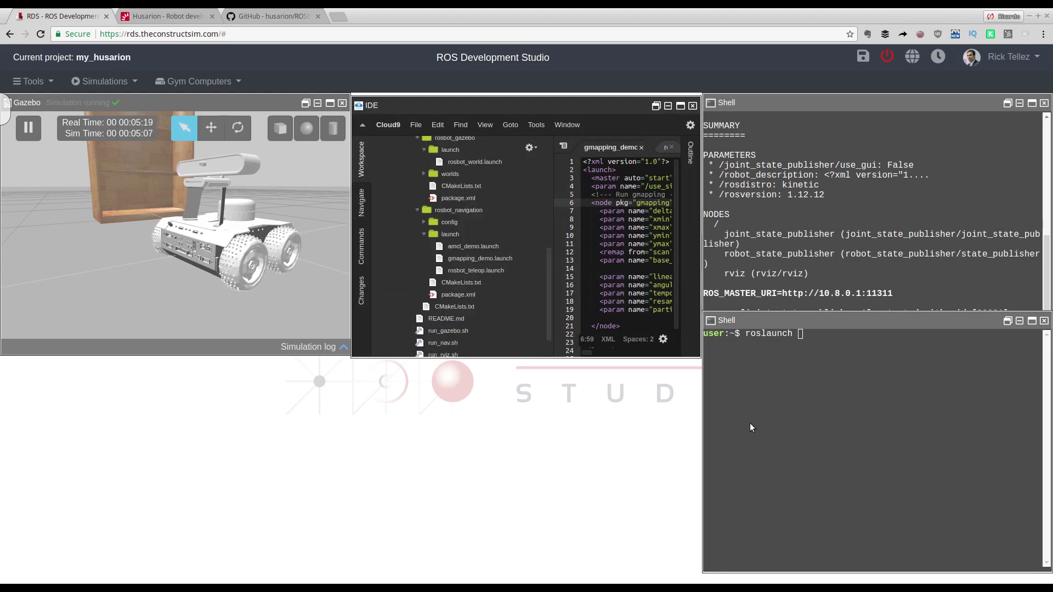
{"action": "left_click", "coordinate": [770, 413]}
{"action": "type", "text": "ros"}
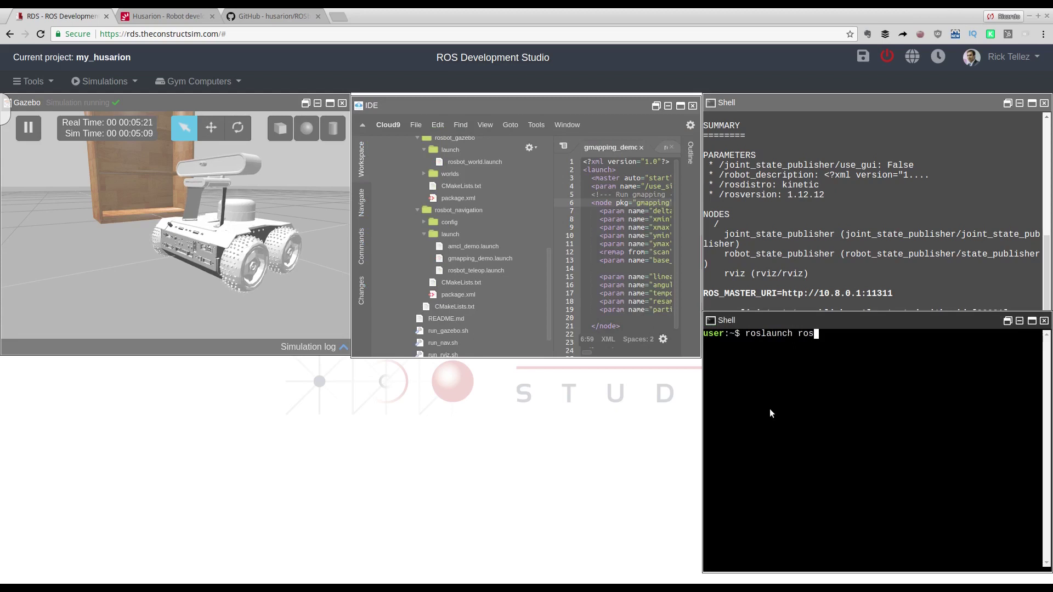
{"action": "type", "text": "bot_navi"}
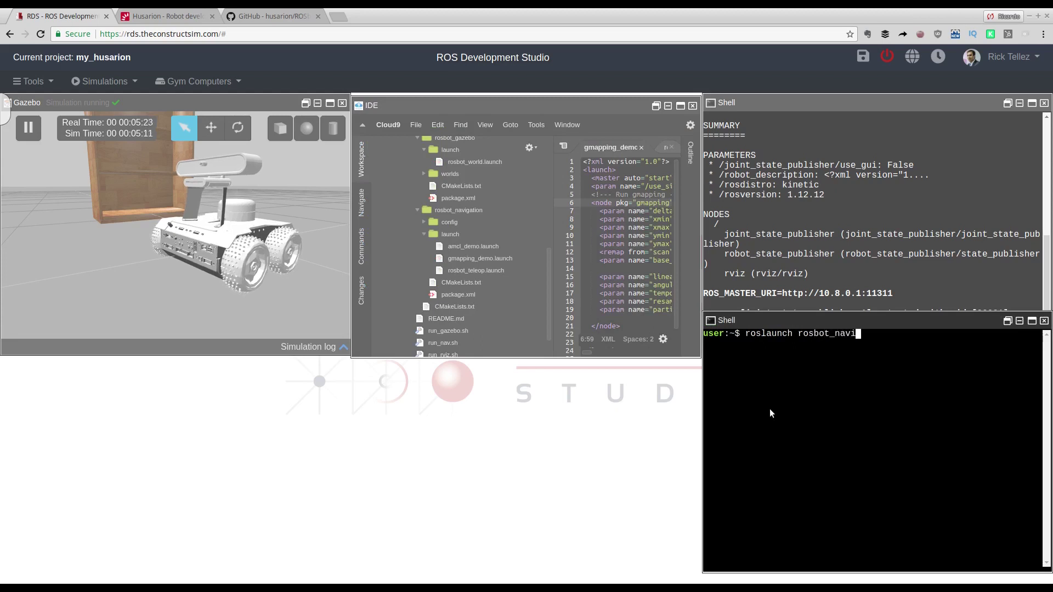
{"action": "type", "text": "gation gmapping.launch"}
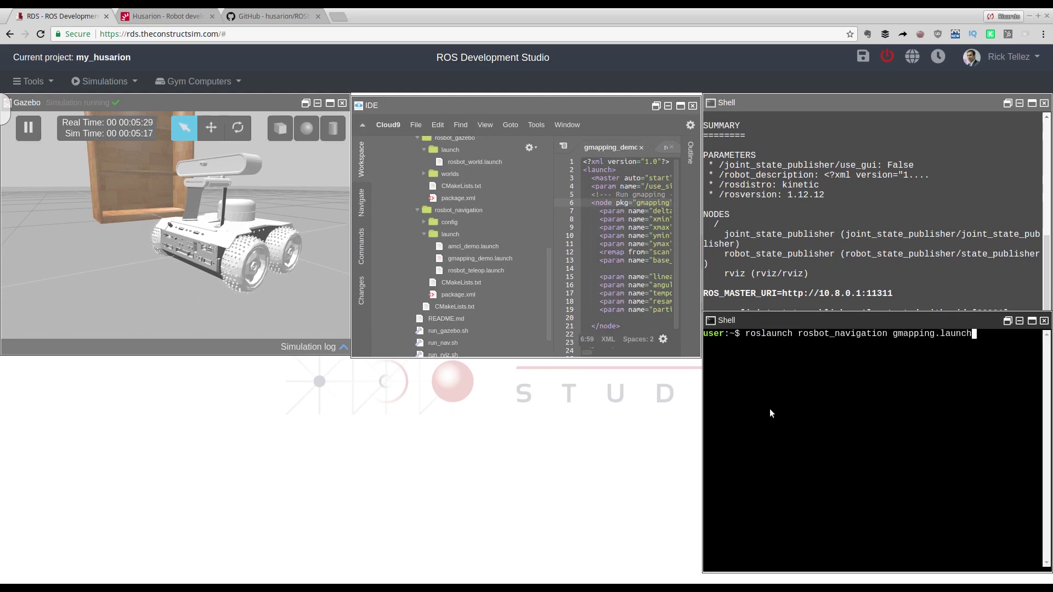
{"action": "key", "text": "Return"}
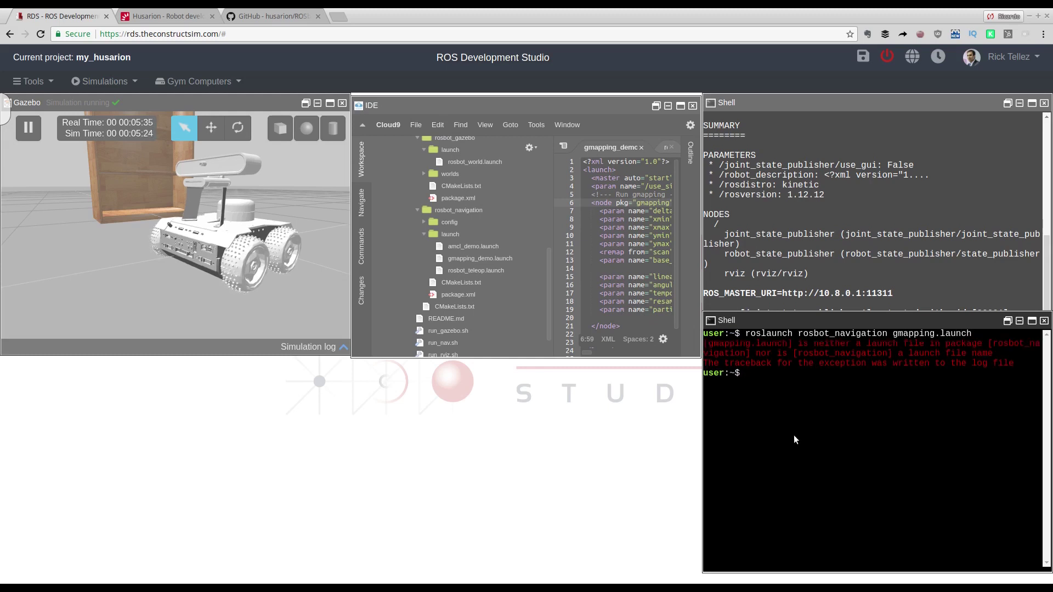
Recall the last roslaunch command, correct the file name to gmapping_demo.launch, and run it.
{"action": "key", "text": "Up"}
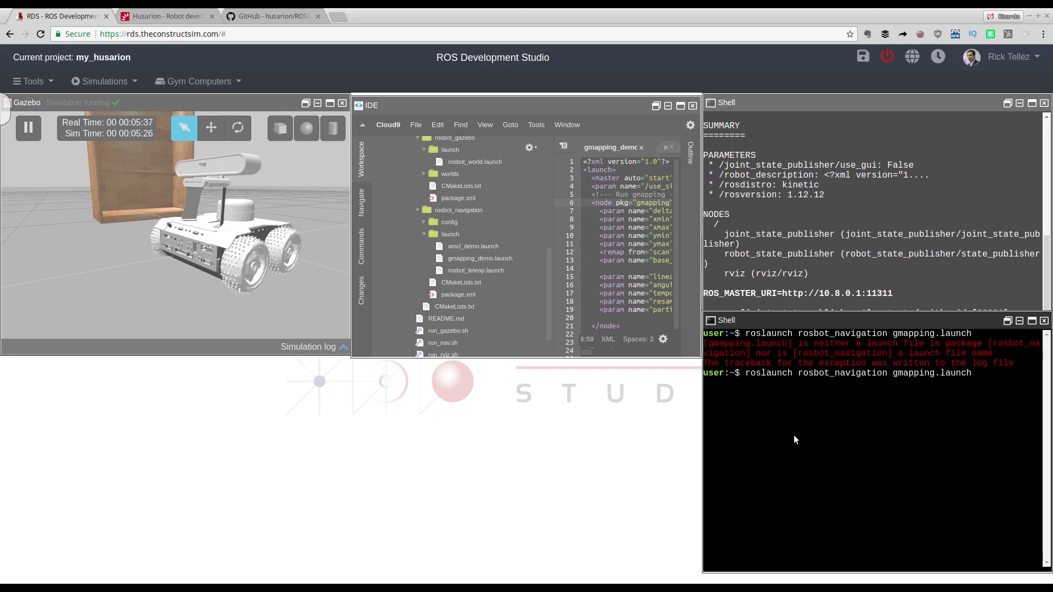
{"action": "key", "text": "Left"}
{"action": "key", "text": "Left"}
{"action": "key", "text": "Left"}
{"action": "key", "text": "Left"}
{"action": "key", "text": "Left"}
{"action": "key", "text": "Left"}
{"action": "key", "text": "Left"}
{"action": "type", "text": "_demo"}
{"action": "key", "text": "Return"}
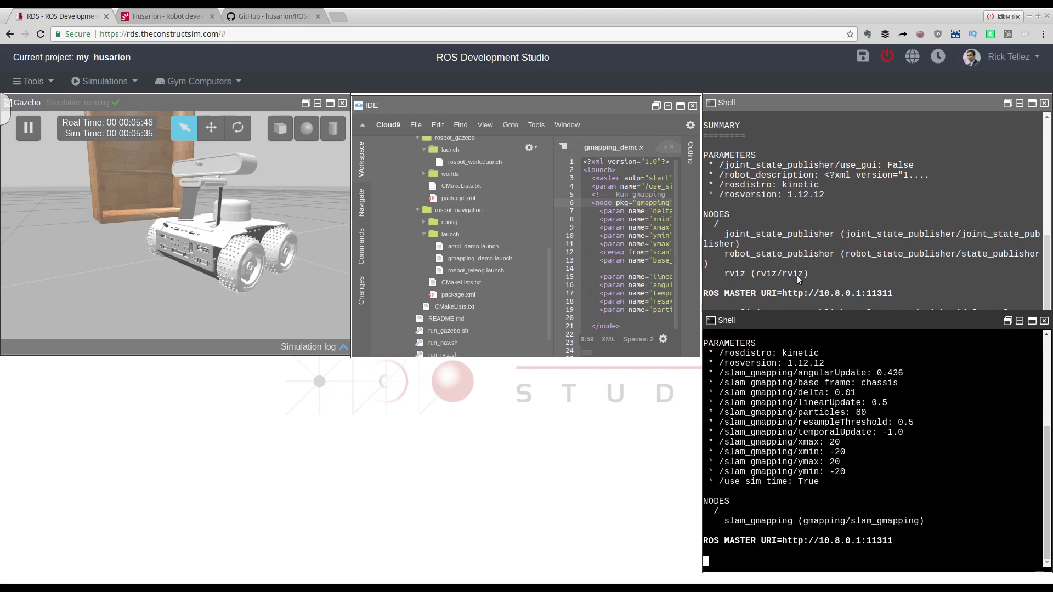
Open Graphical Tools, place it beneath Gazebo, and maximize the RViz window inside it.
{"action": "left_click", "coordinate": [33, 81]}
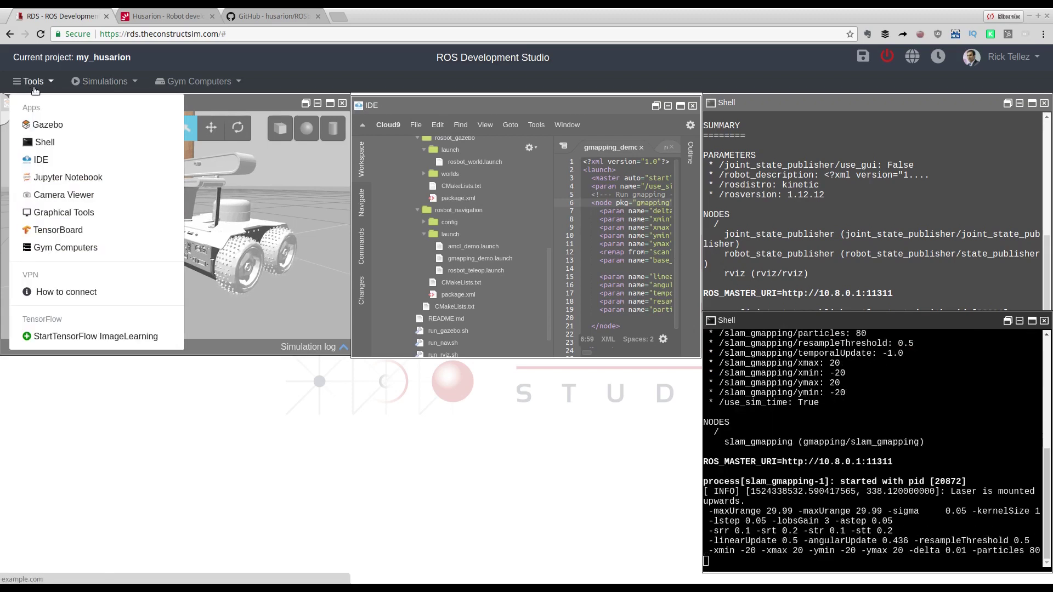
{"action": "left_click", "coordinate": [51, 211]}
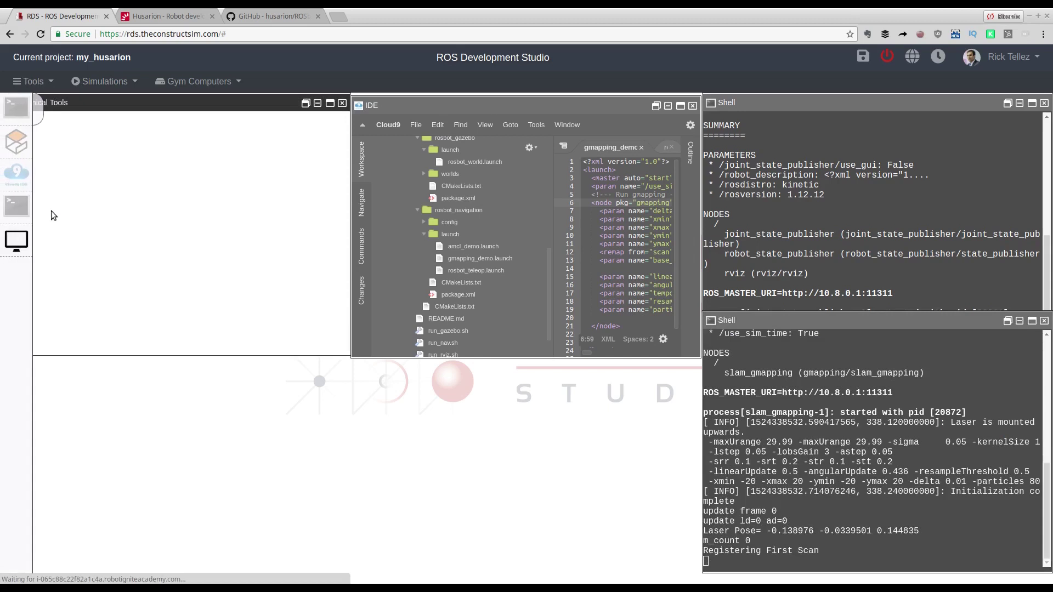
{"action": "left_click_drag", "start_coordinate": [119, 107], "coordinate": [120, 332]}
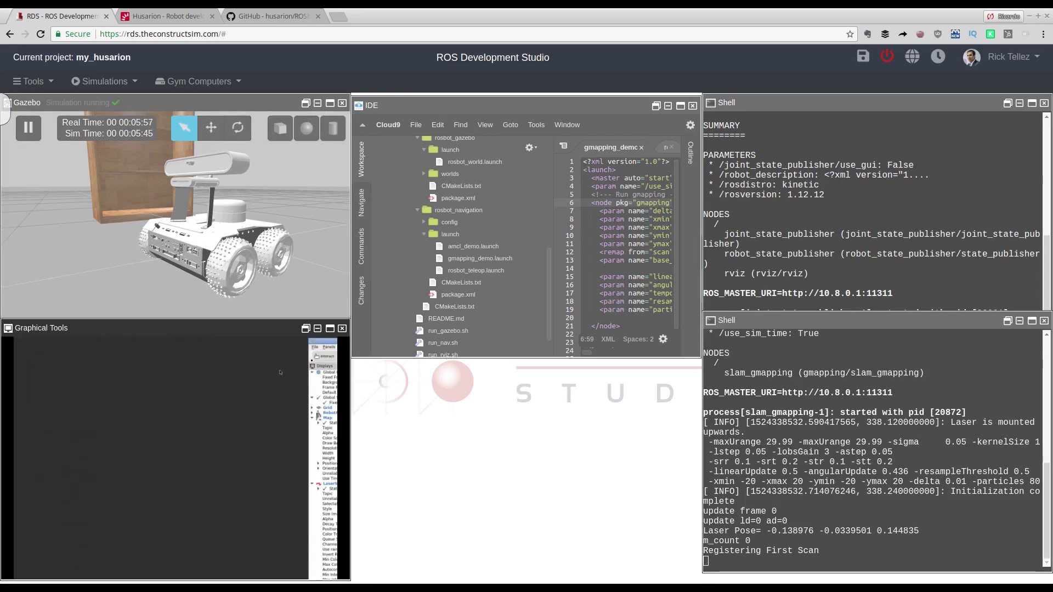
{"action": "left_click_drag", "start_coordinate": [326, 344], "coordinate": [125, 368]}
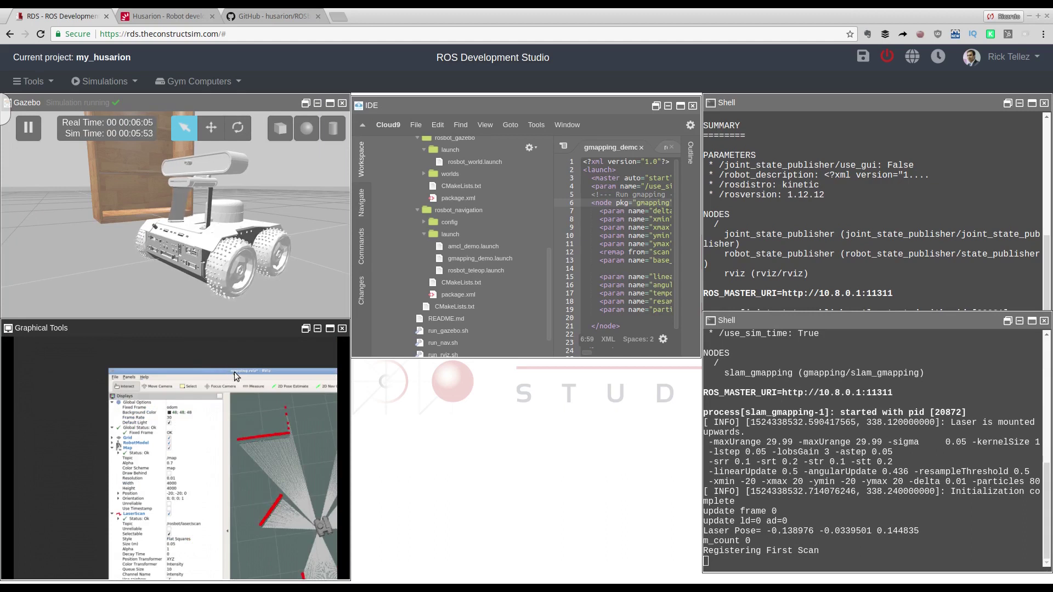
{"action": "double_click", "coordinate": [234, 373]}
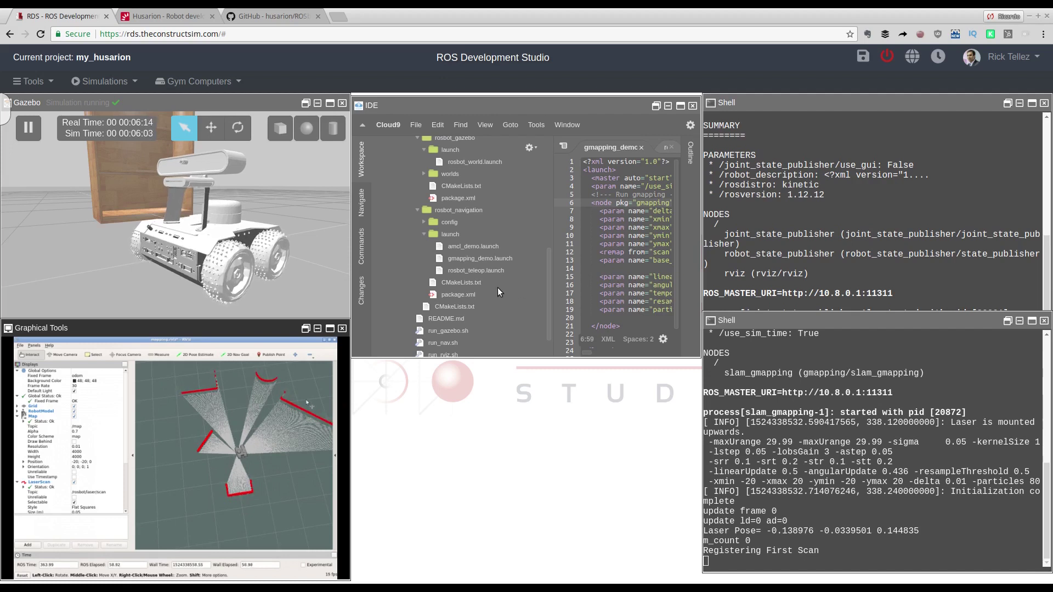
Select rosbot_teleop.launch in the IDE's file tree, and open a third shell placed directly beneath the IDE.
{"action": "left_click", "coordinate": [453, 270]}
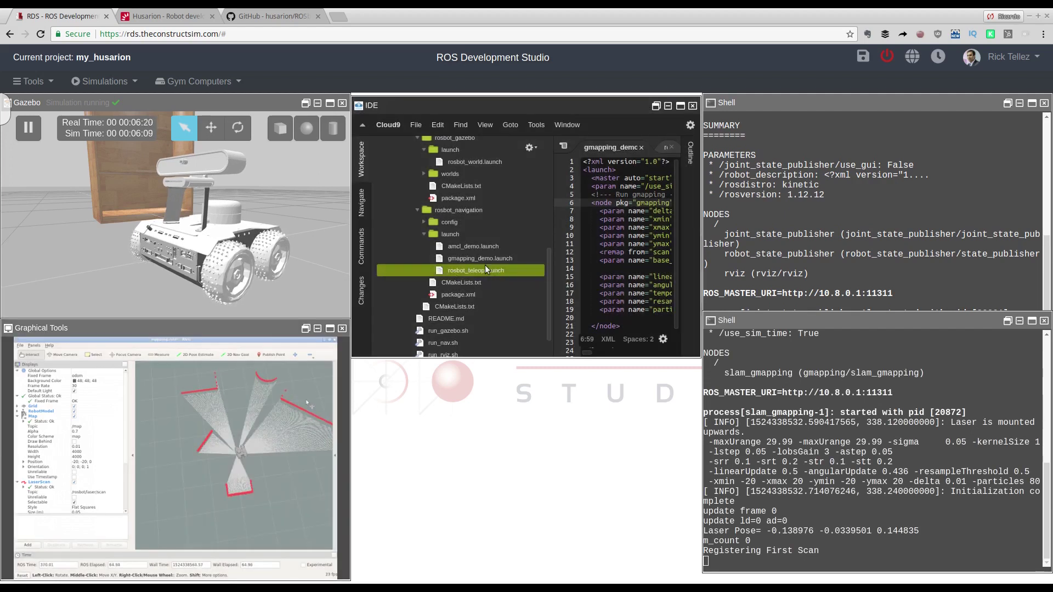
{"action": "left_click", "coordinate": [41, 85]}
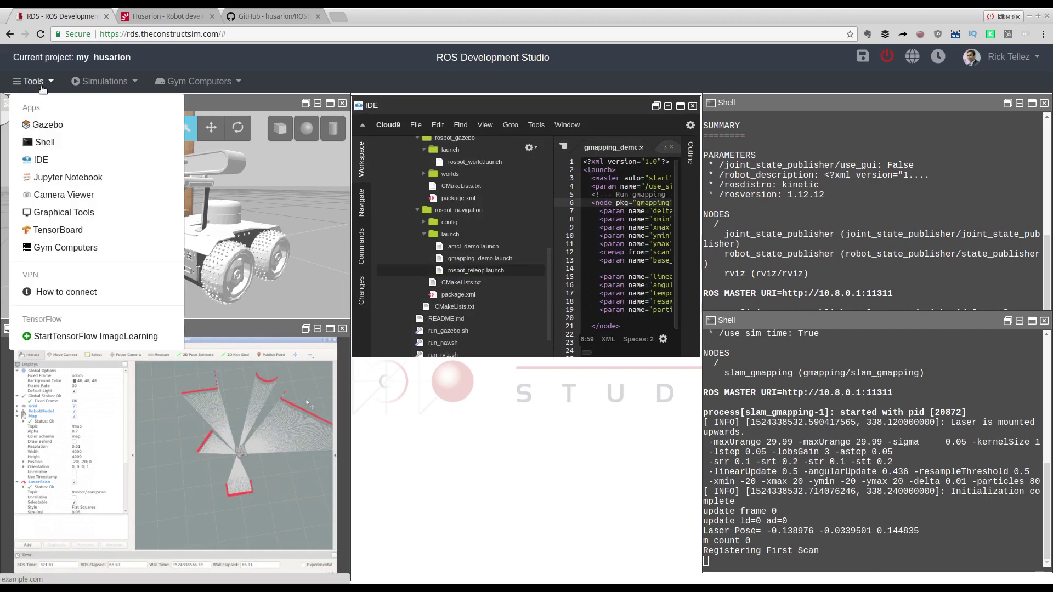
{"action": "left_click", "coordinate": [53, 142]}
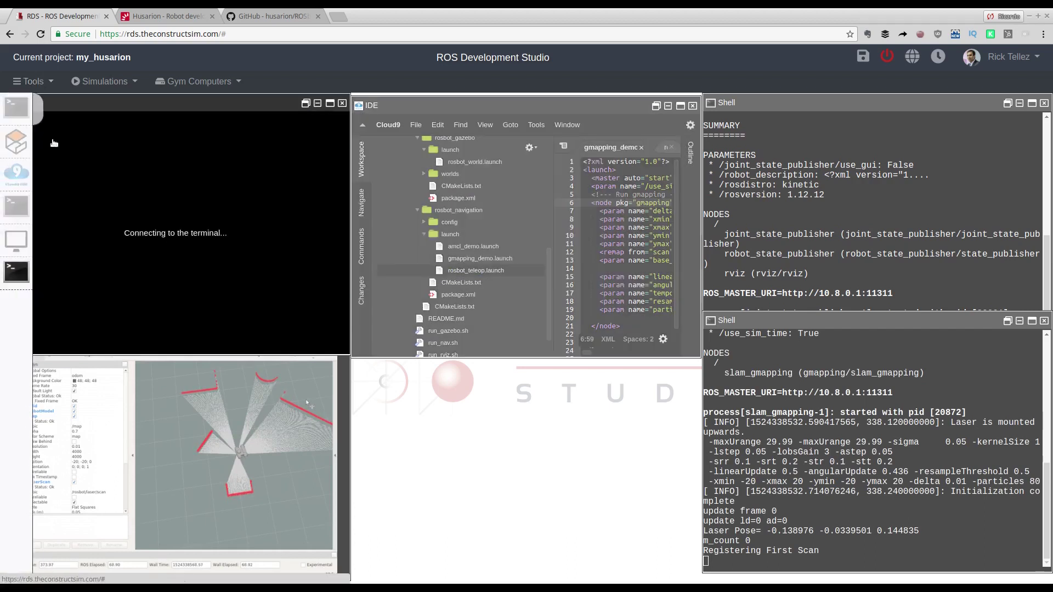
{"action": "left_click_drag", "start_coordinate": [143, 104], "coordinate": [480, 323]}
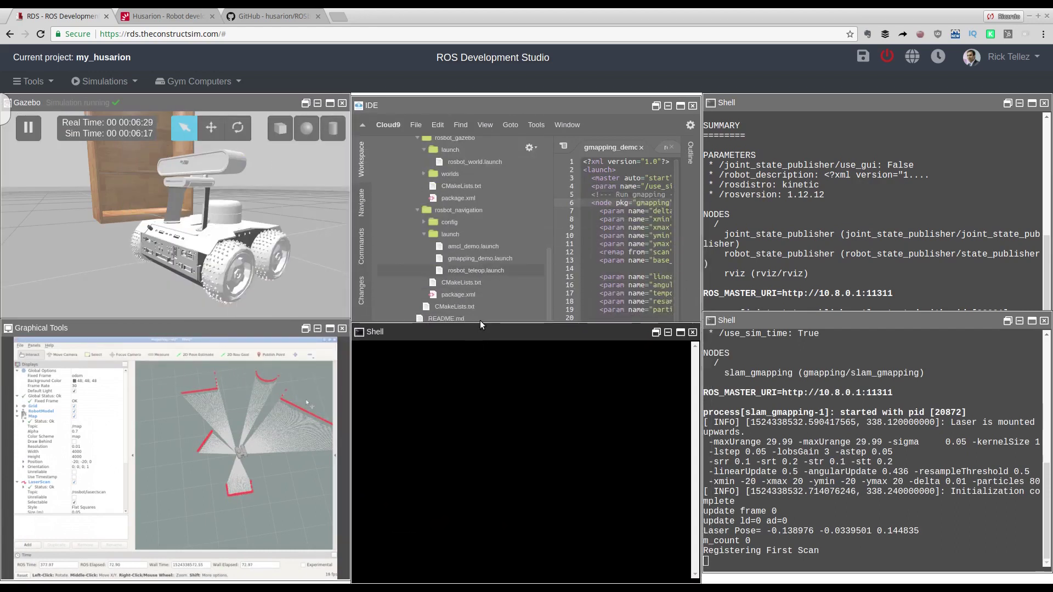
{"action": "left_click_drag", "start_coordinate": [480, 323], "coordinate": [481, 364]}
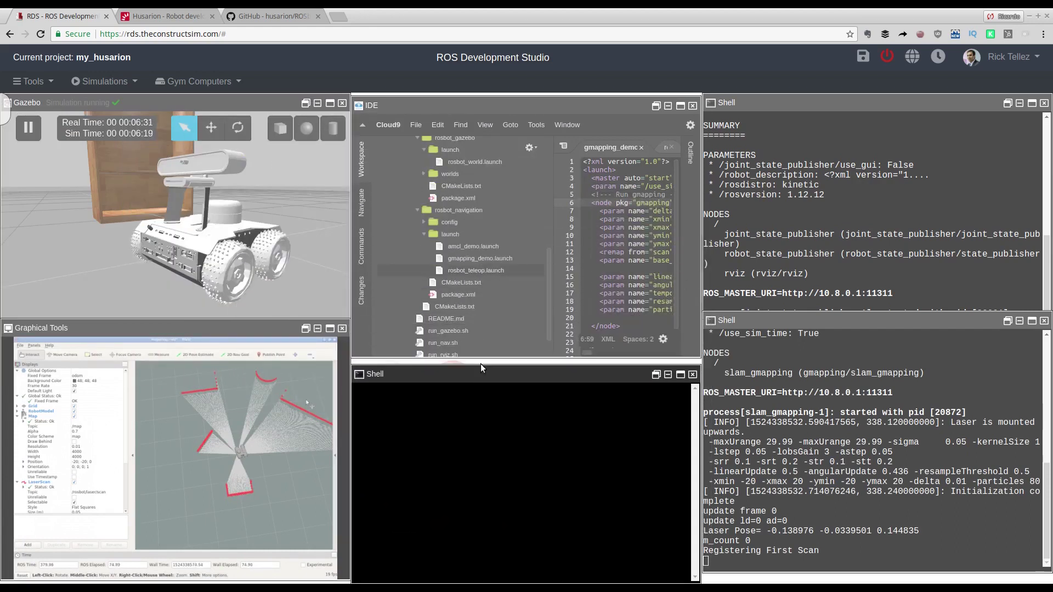
{"action": "left_click", "coordinate": [485, 396]}
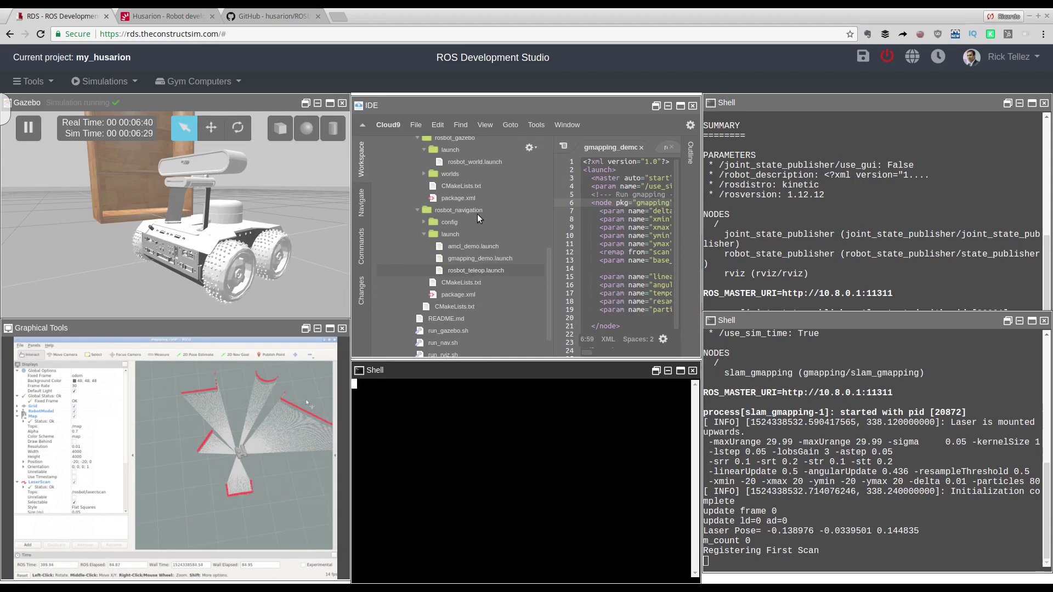
Run "roslaunch rosbot_navigation rosbot_teleop.launch" in the third shell to start keyboard teleoperation.
{"action": "left_click", "coordinate": [219, 257]}
{"action": "scroll", "coordinate": [219, 258], "scroll_direction": "down", "scroll_amount": 3}
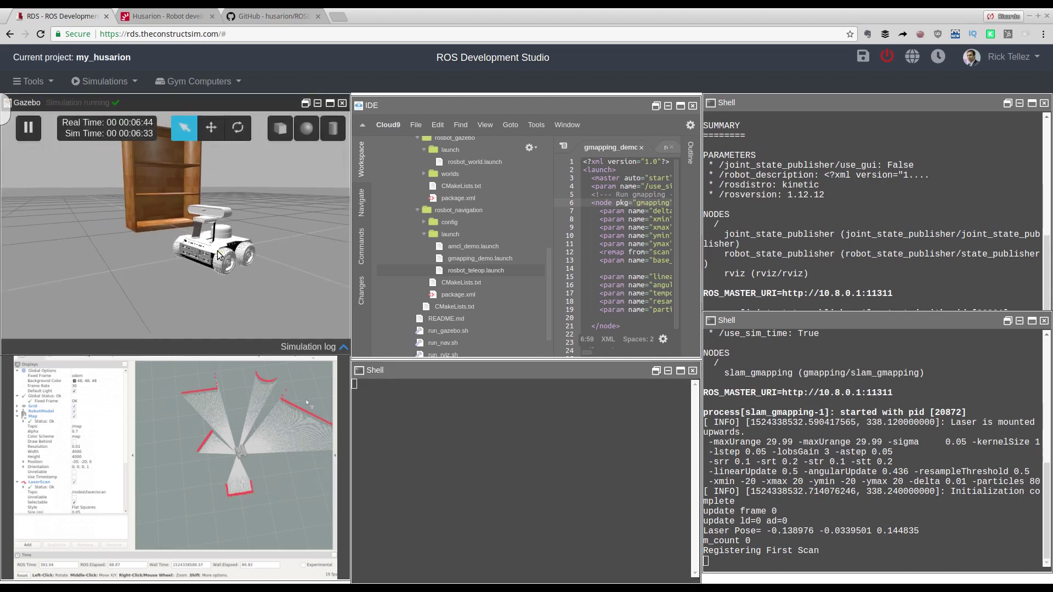
{"action": "left_click", "coordinate": [208, 275]}
{"action": "scroll", "coordinate": [211, 272], "scroll_direction": "down", "scroll_amount": 5}
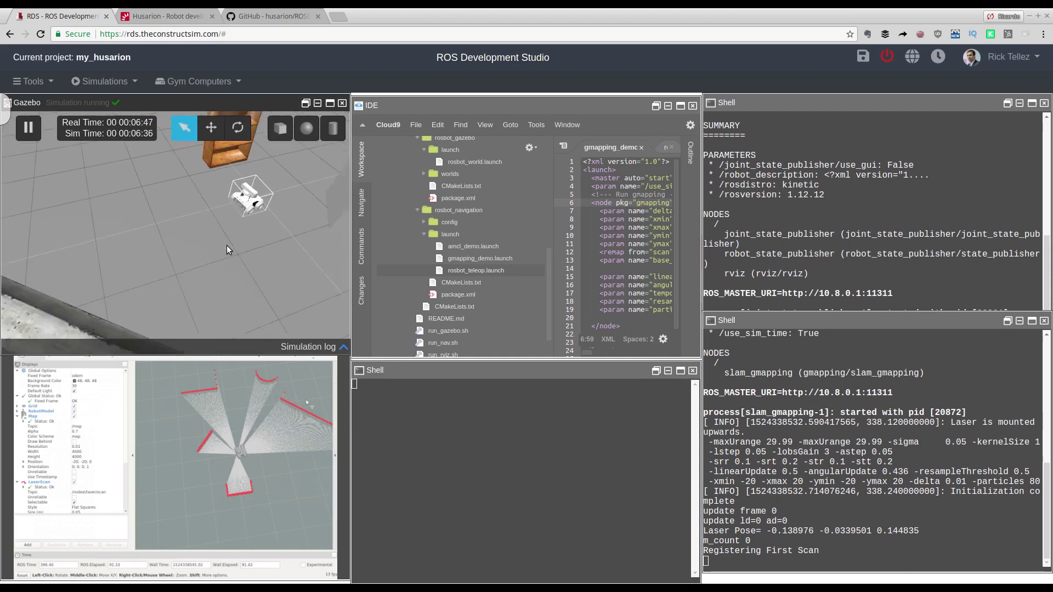
{"action": "middle_click_drag", "start_coordinate": [226, 245], "coordinate": [218, 242]}
{"action": "left_click", "coordinate": [405, 452]}
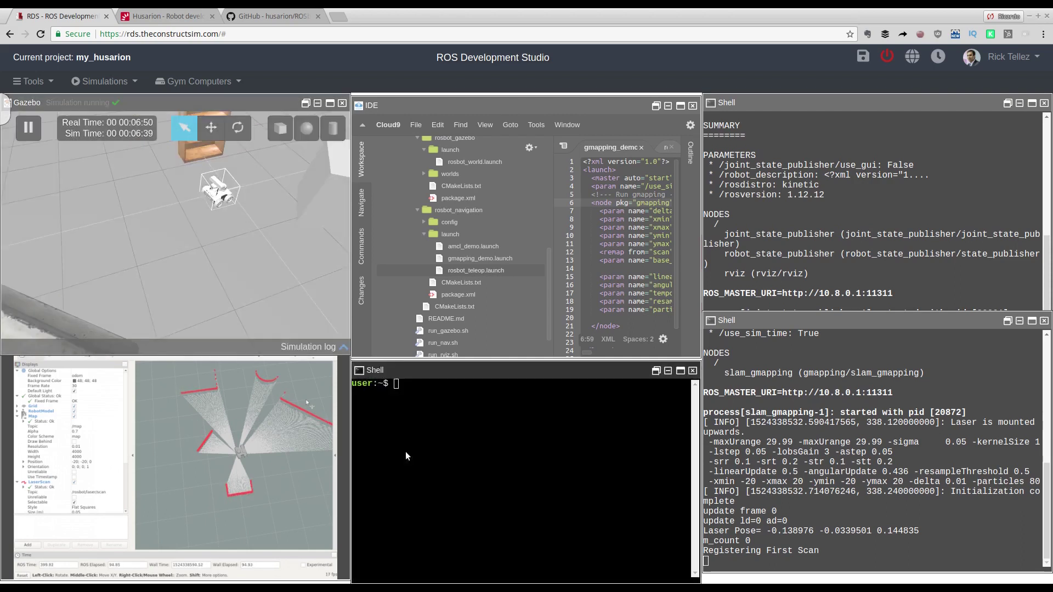
{"action": "type", "text": "r"}
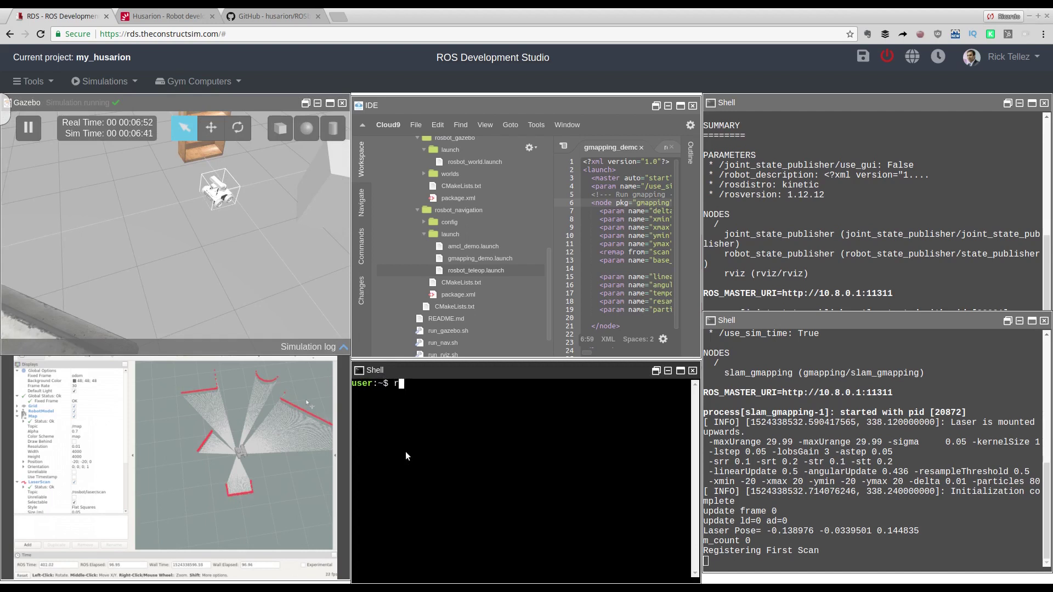
{"action": "type", "text": "oslaunch ro"}
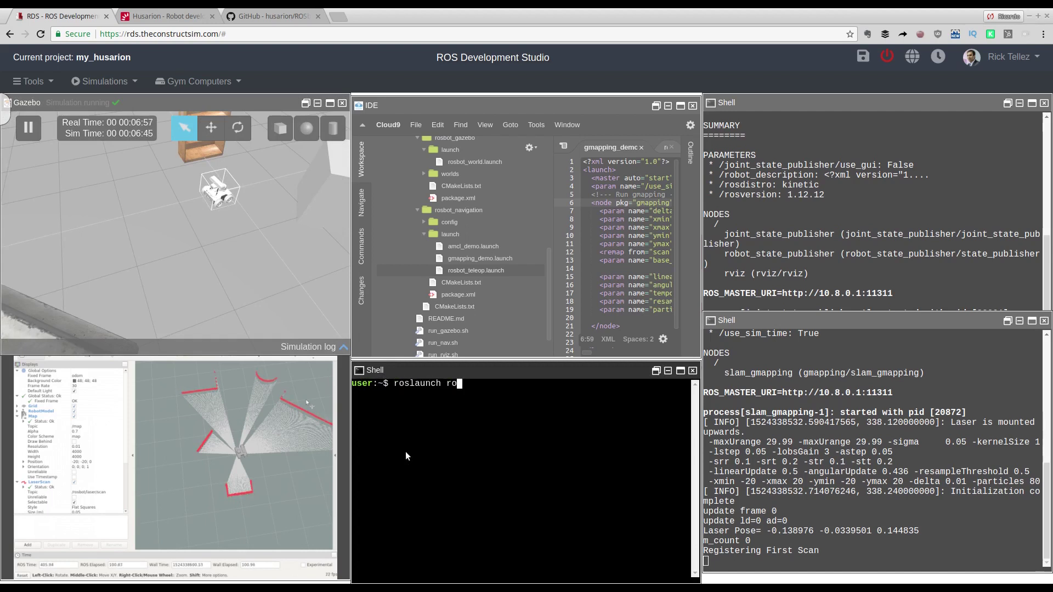
{"action": "type", "text": "sbot__"}
{"action": "key", "text": "BackSpace"}
{"action": "type", "text": "n"}
{"action": "key", "text": "Tab"}
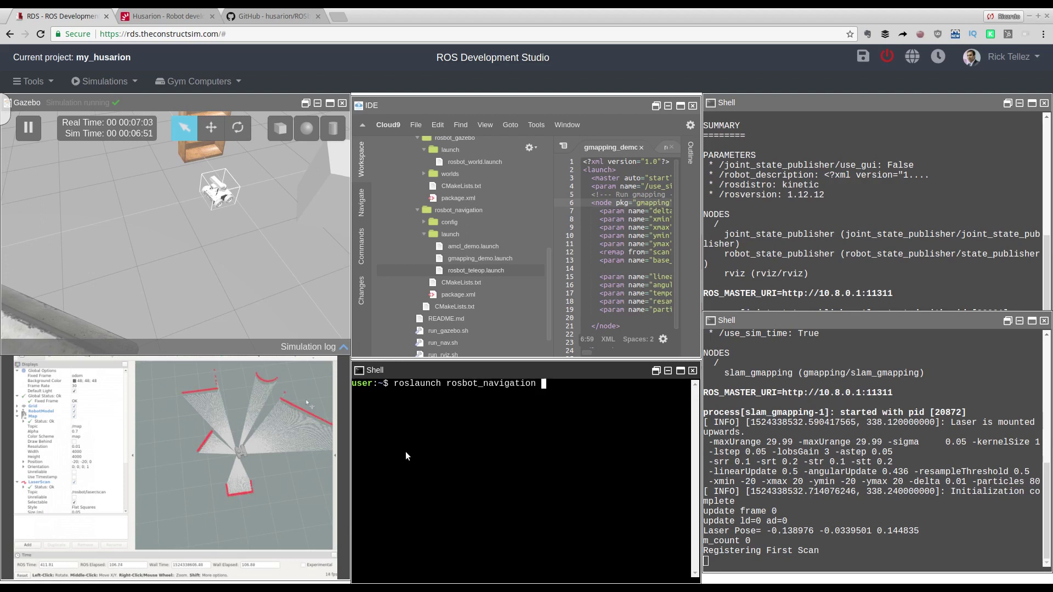
{"action": "type", "text": "rosbo"}
{"action": "key", "text": "Tab"}
{"action": "key", "text": "Return"}
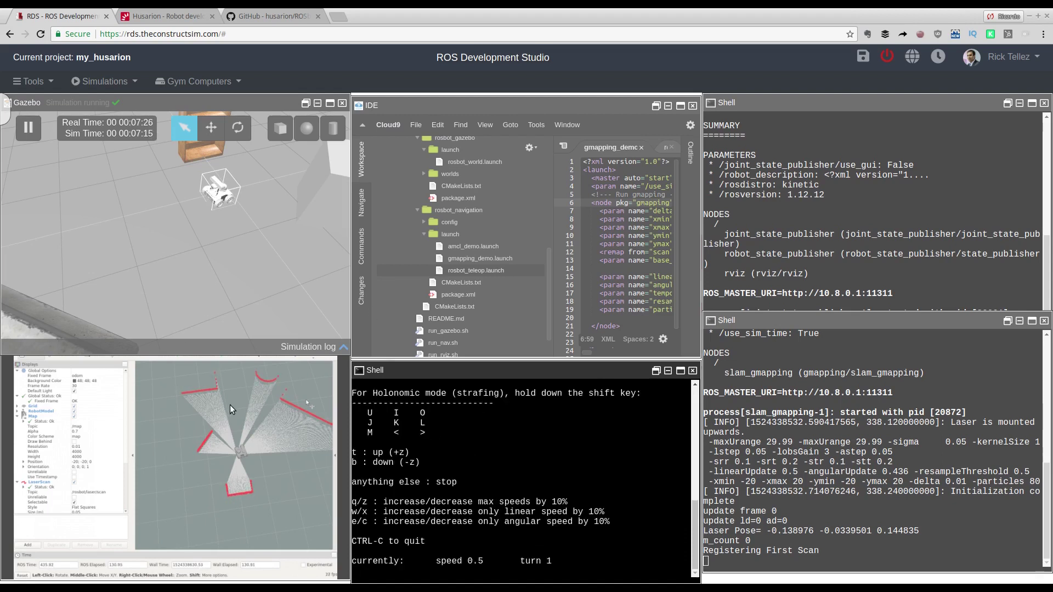
Review the teleoperation instructions, and drive the robot forward and turn it left to extend the map.
{"action": "scroll", "coordinate": [426, 443], "scroll_direction": "up", "scroll_amount": 3}
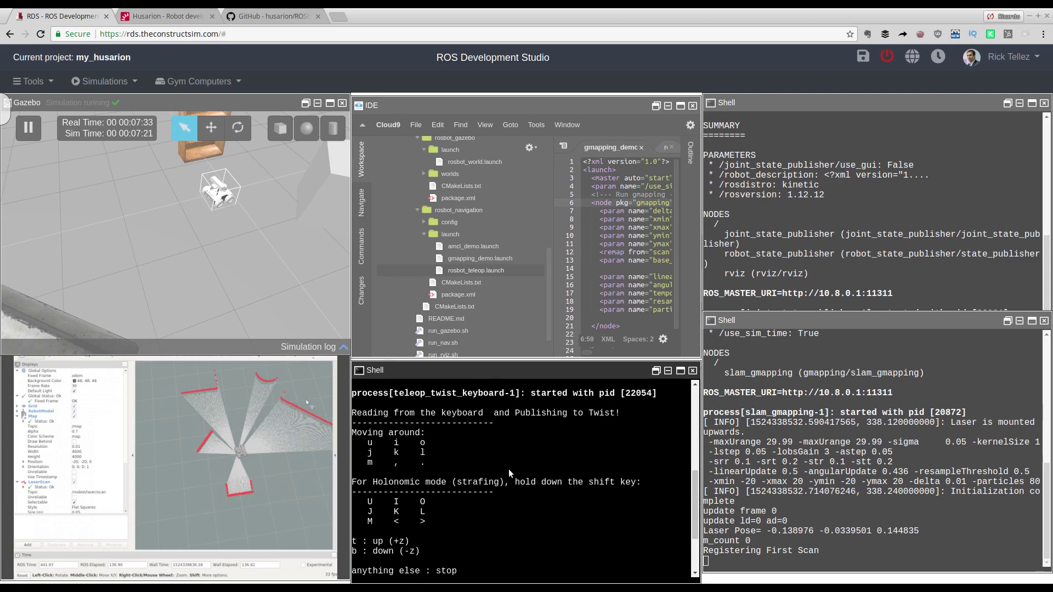
{"action": "scroll", "coordinate": [507, 475], "scroll_direction": "down", "scroll_amount": 1}
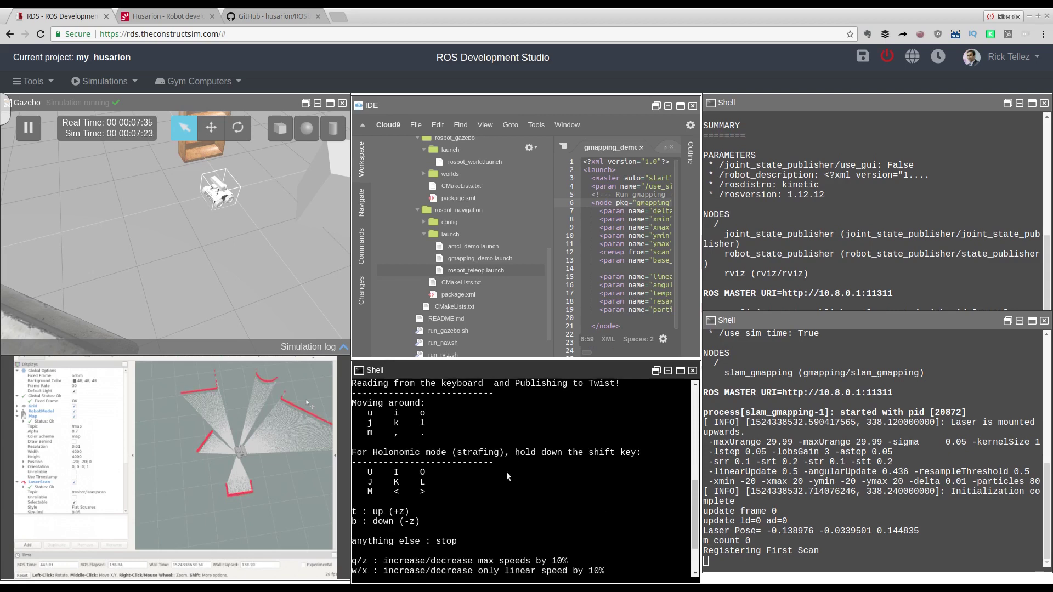
{"action": "scroll", "coordinate": [506, 472], "scroll_direction": "down", "scroll_amount": 2}
{"action": "scroll", "coordinate": [505, 472], "scroll_direction": "up", "scroll_amount": 1}
{"action": "scroll", "coordinate": [505, 471], "scroll_direction": "down", "scroll_amount": 1}
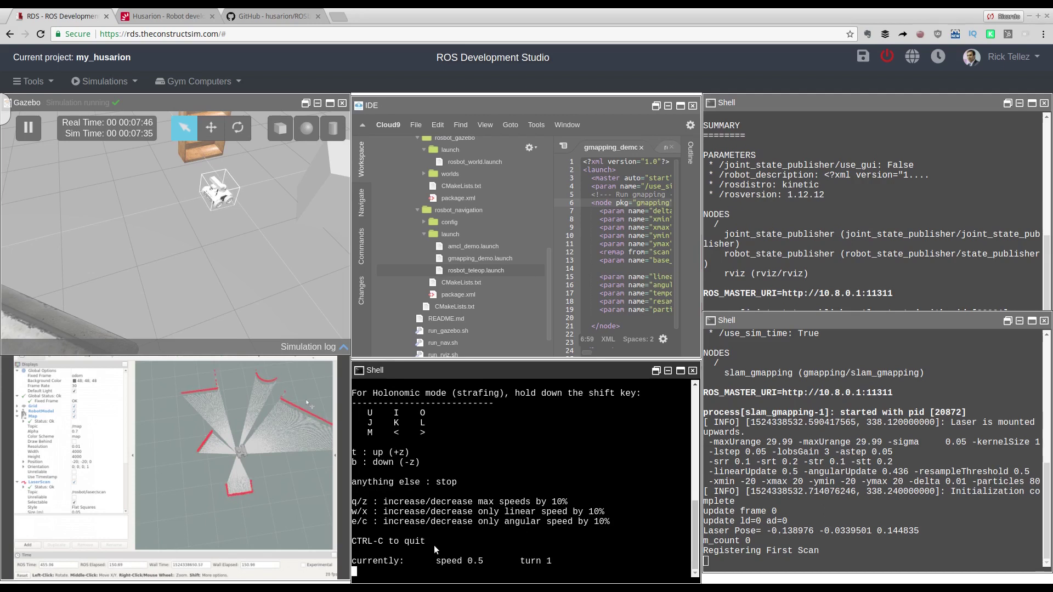
{"action": "key", "text": "i"}
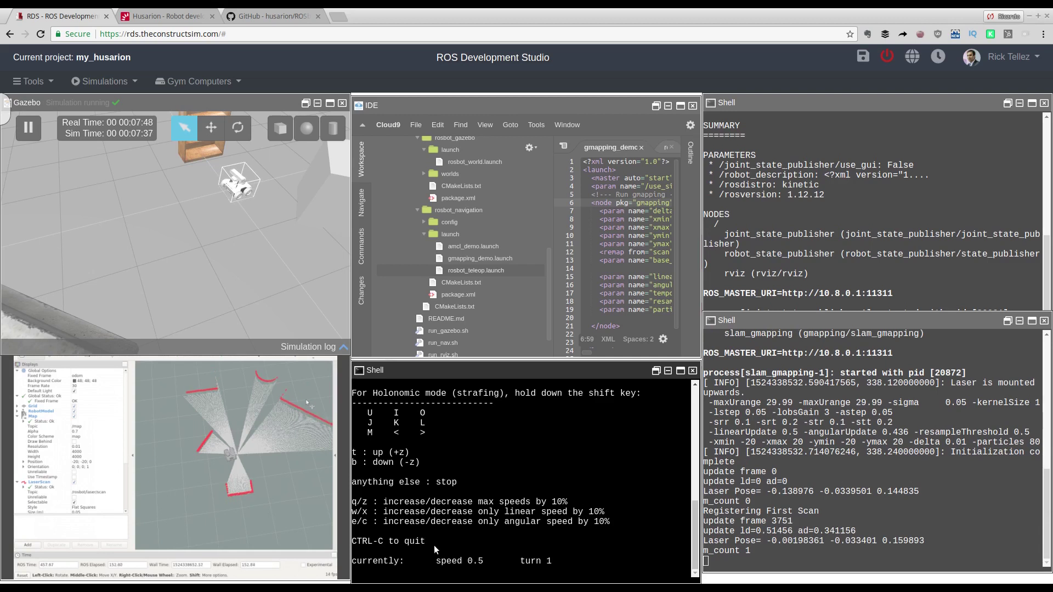
{"action": "key", "text": "j"}
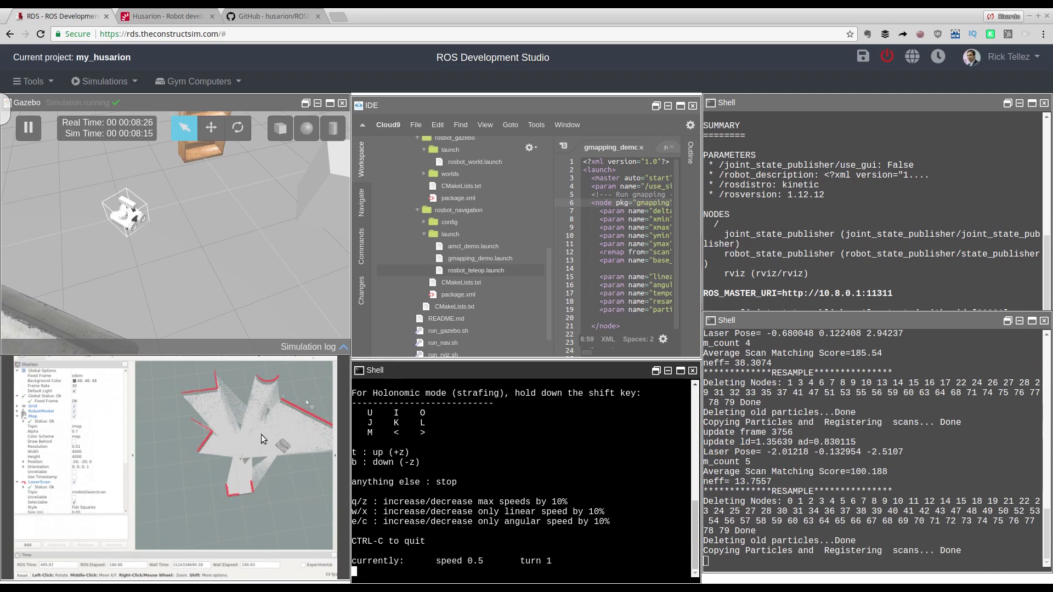
Widen the IDE's editor area to view more of gmapping_demo.launch.
{"action": "left_click", "coordinate": [606, 136]}
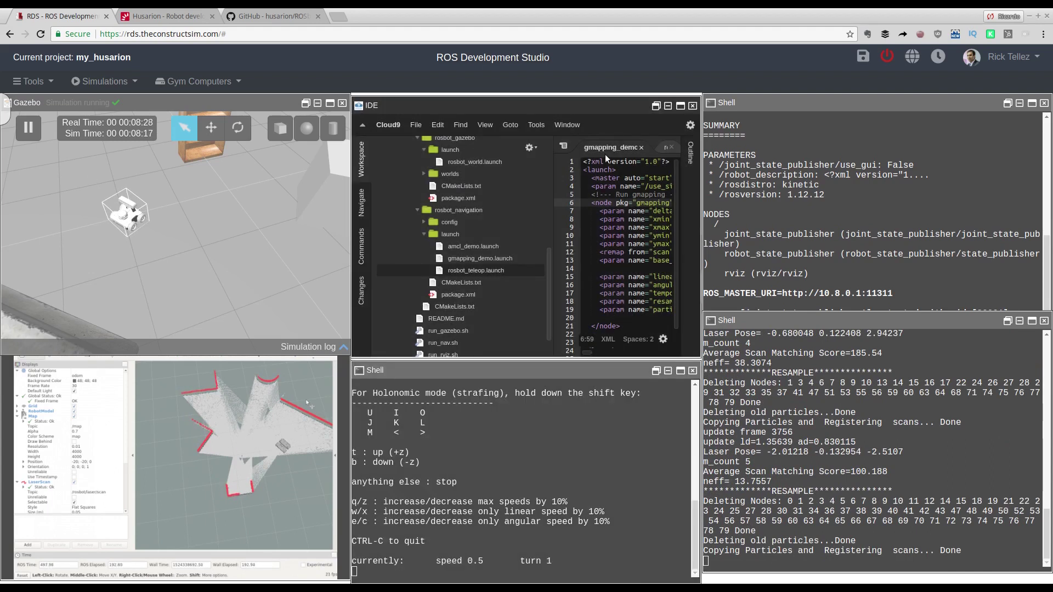
{"action": "left_click_drag", "start_coordinate": [545, 202], "coordinate": [482, 210]}
{"action": "scroll", "coordinate": [589, 242], "scroll_direction": "down", "scroll_amount": 1}
{"action": "scroll", "coordinate": [589, 246], "scroll_direction": "up", "scroll_amount": 1}
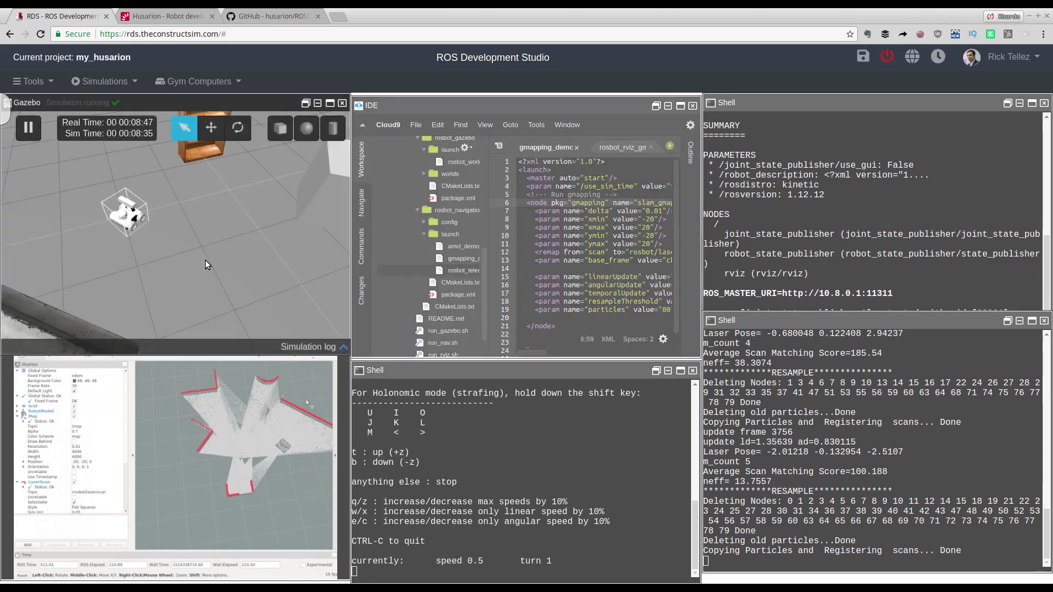
Stop the teleoperation process in the third shell.
{"action": "left_click", "coordinate": [557, 476]}
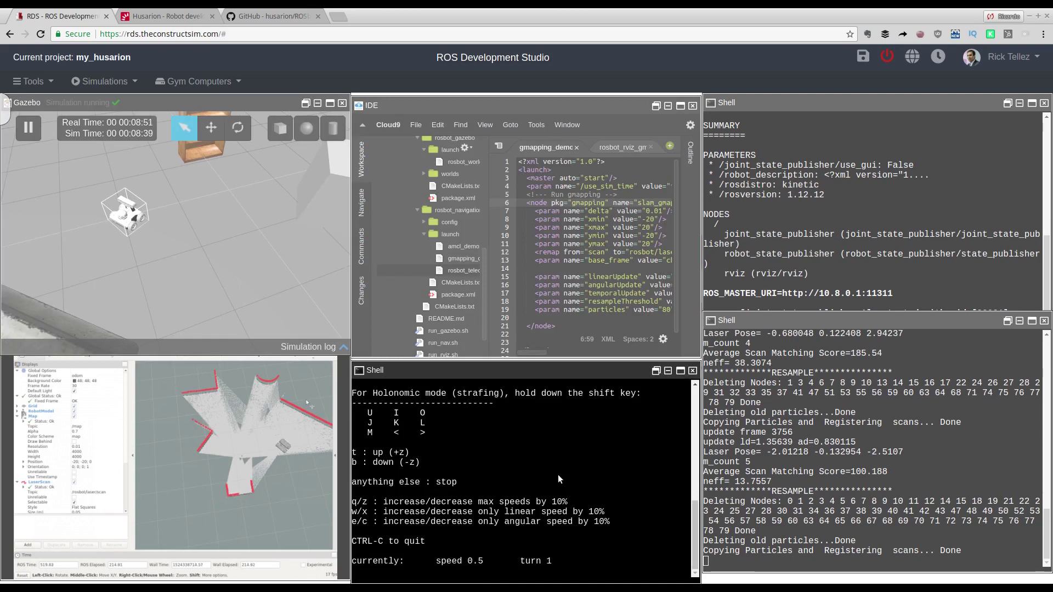
{"action": "key", "text": "ctrl+c"}
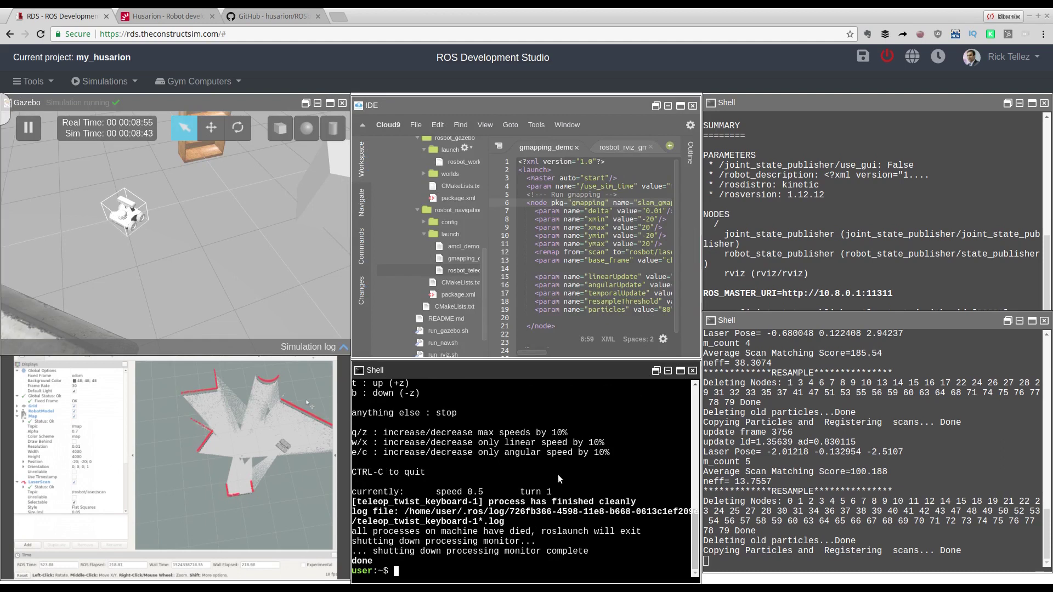
{"action": "type", "text": "rosrun map"}
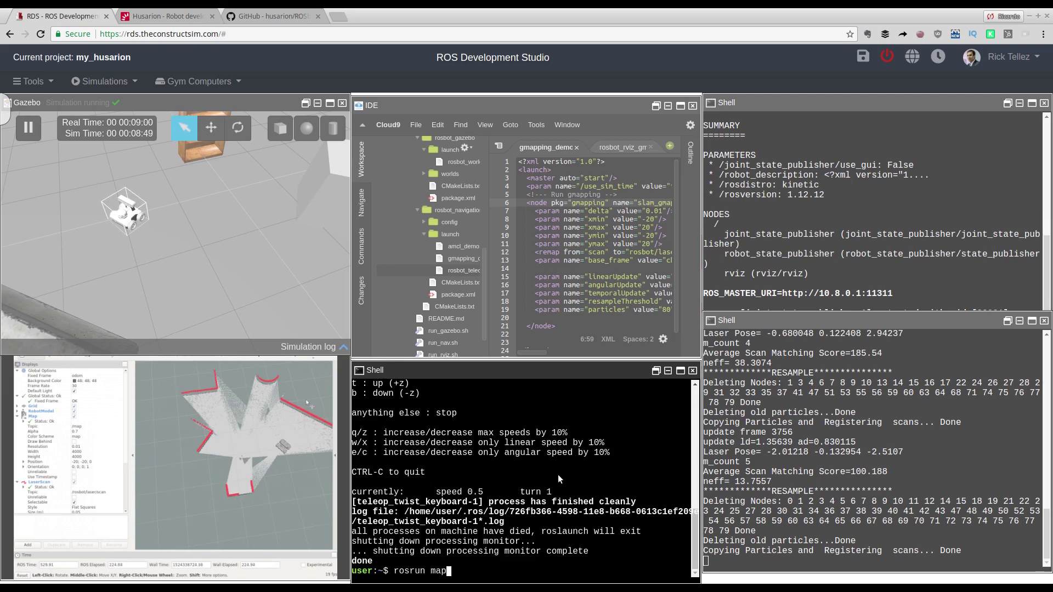
{"action": "type", "text": "_server"}
{"action": "key", "text": "ctrl+c"}
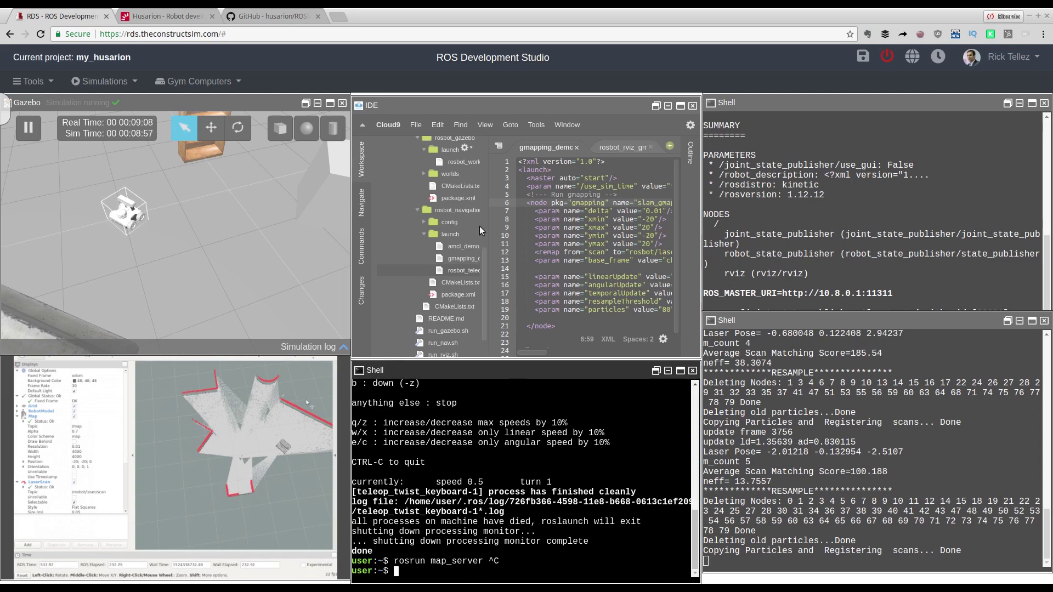
Maximize the IDE and open amcl_demo.launch from the launch folder of rosbot_navigation.
{"action": "left_click", "coordinate": [489, 215]}
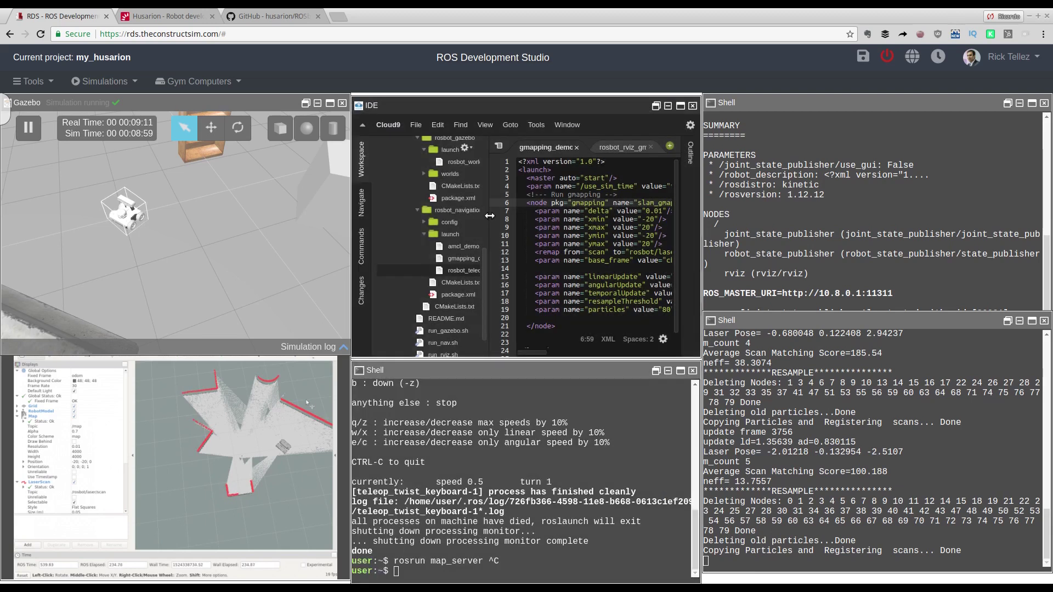
{"action": "left_click_drag", "start_coordinate": [488, 215], "coordinate": [526, 218]}
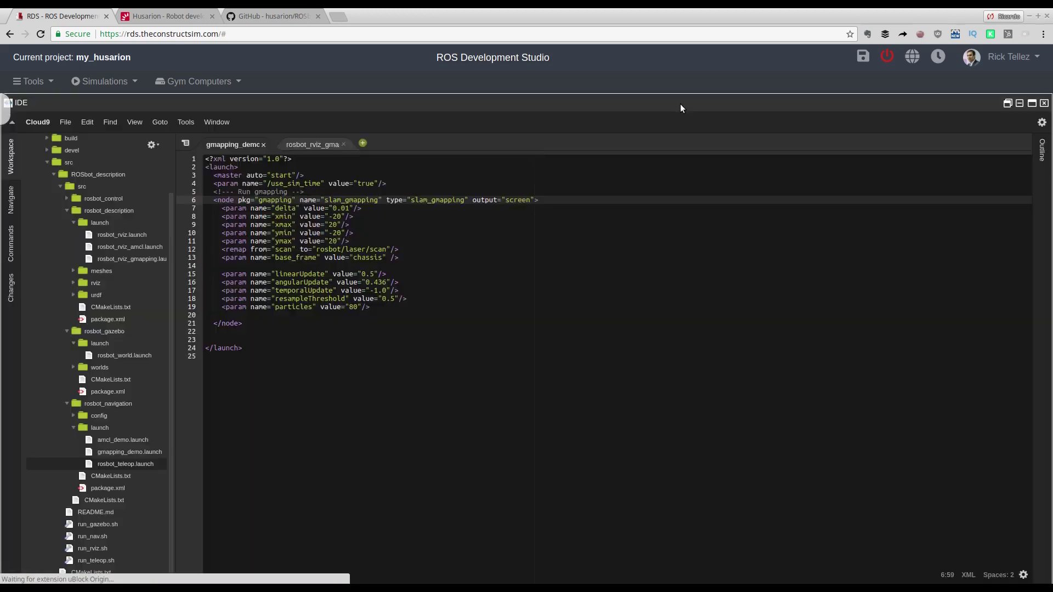
{"action": "left_click", "coordinate": [679, 105]}
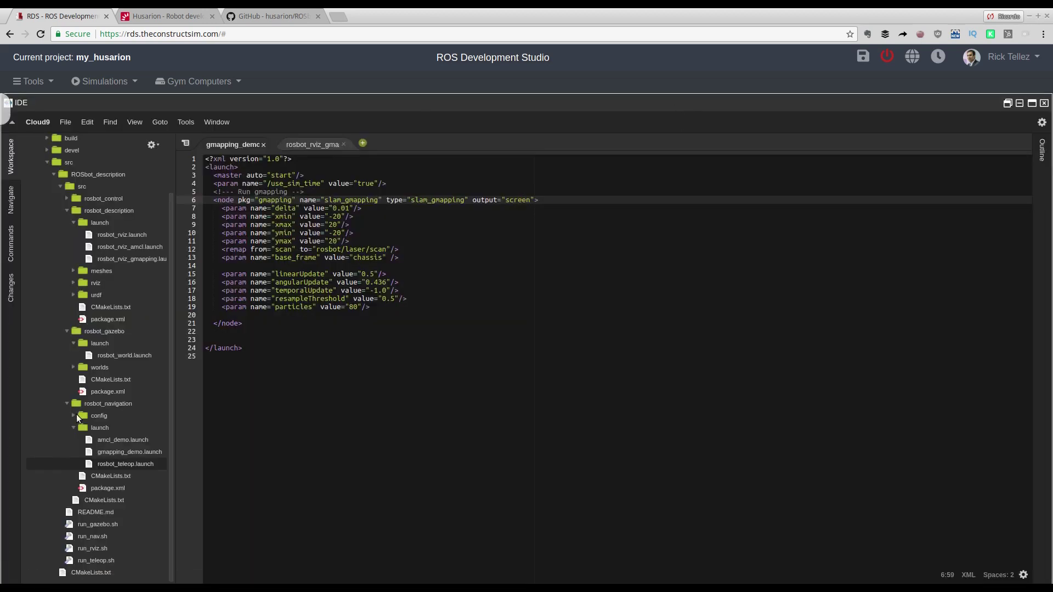
{"action": "left_click", "coordinate": [103, 440]}
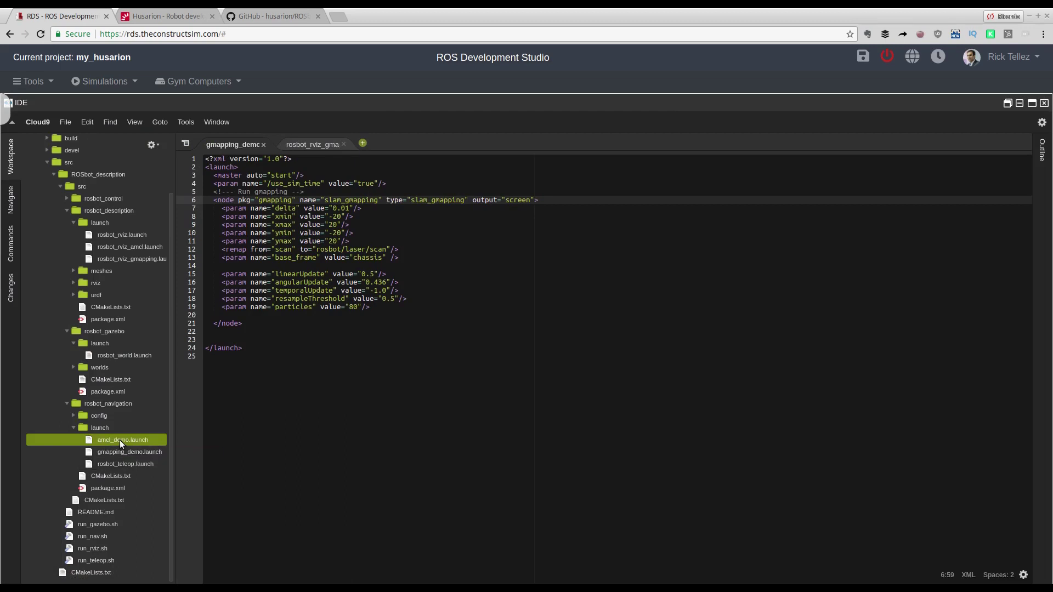
{"action": "double_click", "coordinate": [120, 440]}
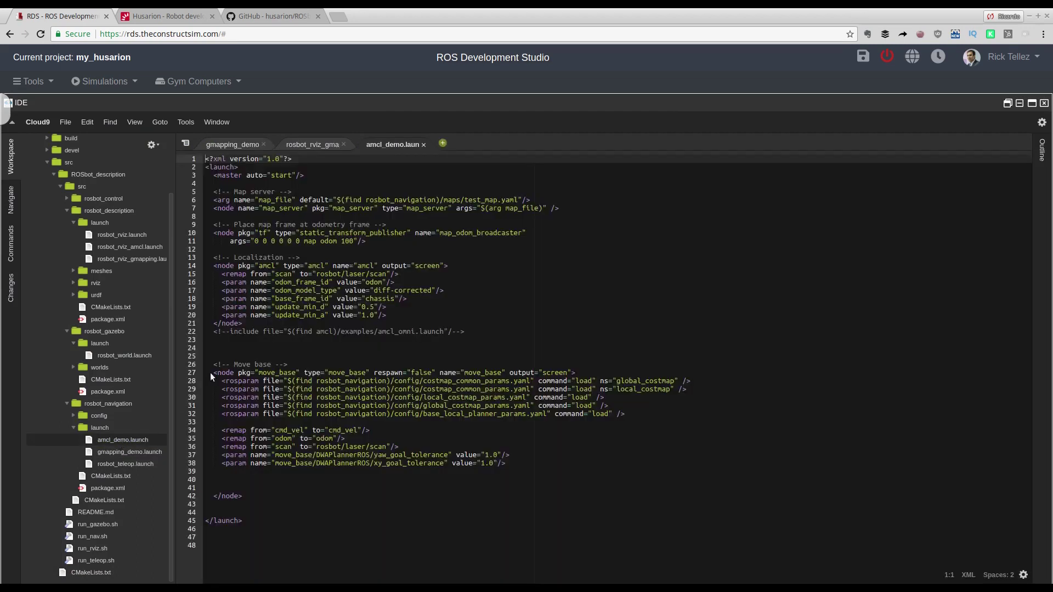
Examine the map_file argument in amcl_demo.launch for the map's folder and file name.
{"action": "left_click", "coordinate": [281, 210]}
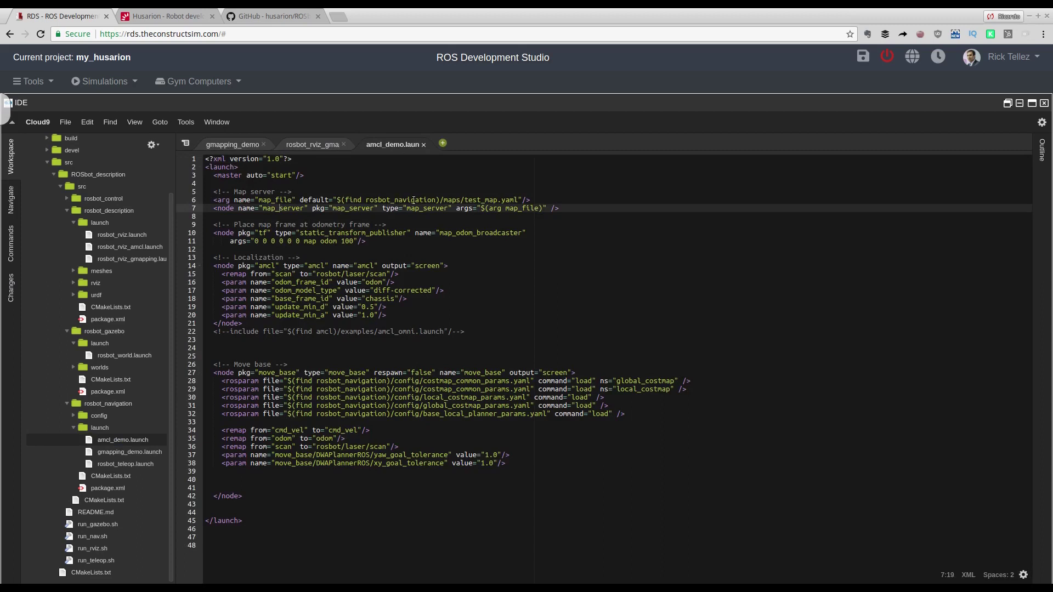
{"action": "left_click", "coordinate": [463, 200]}
{"action": "key", "text": "shift+Right"}
{"action": "key", "text": "shift+Right"}
{"action": "key", "text": "shift+Right"}
{"action": "key", "text": "shift+Right"}
{"action": "key", "text": "shift+Right"}
{"action": "key", "text": "shift+Right"}
{"action": "key", "text": "shift+Right"}
{"action": "key", "text": "shift+Right"}
{"action": "key", "text": "shift+Right"}
{"action": "key", "text": "shift+Right"}
{"action": "key", "text": "shift+Right"}
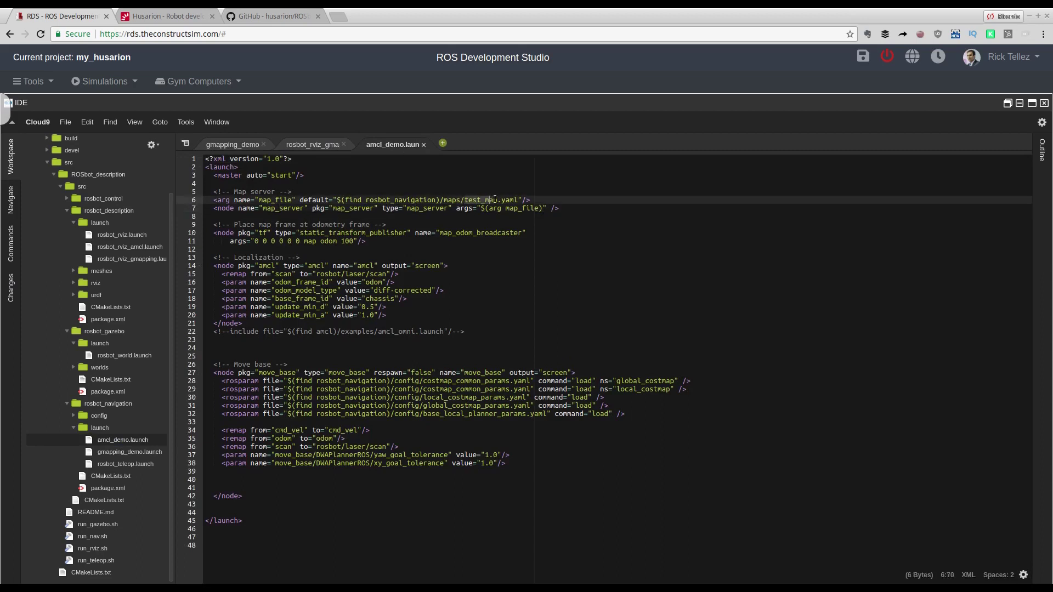
{"action": "double_click", "coordinate": [457, 200]}
Create a new folder named maps inside the rosbot_navigation package.
{"action": "left_click", "coordinate": [119, 406]}
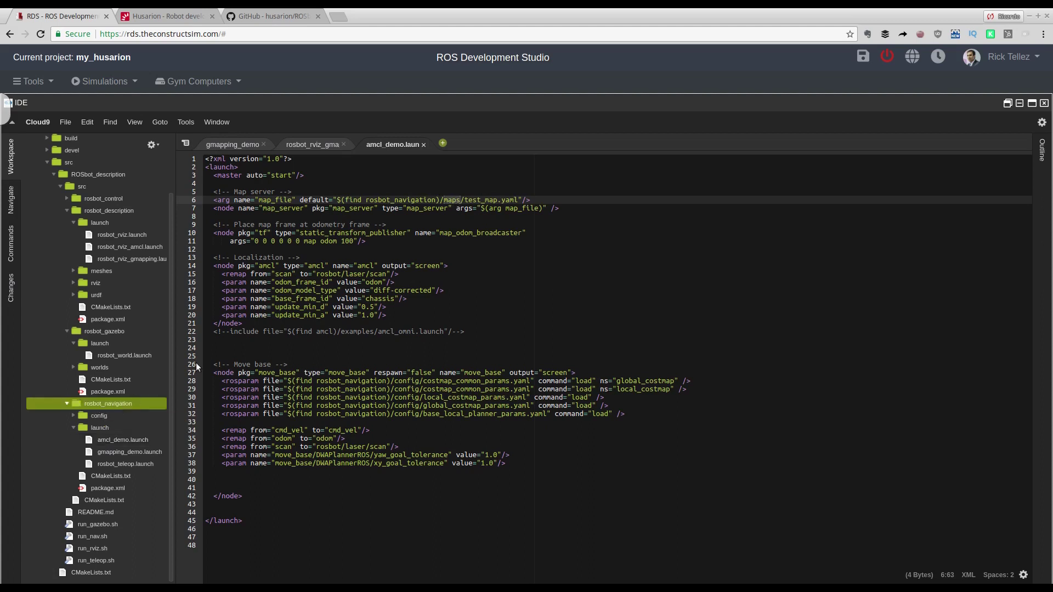
{"action": "right_click", "coordinate": [111, 405]}
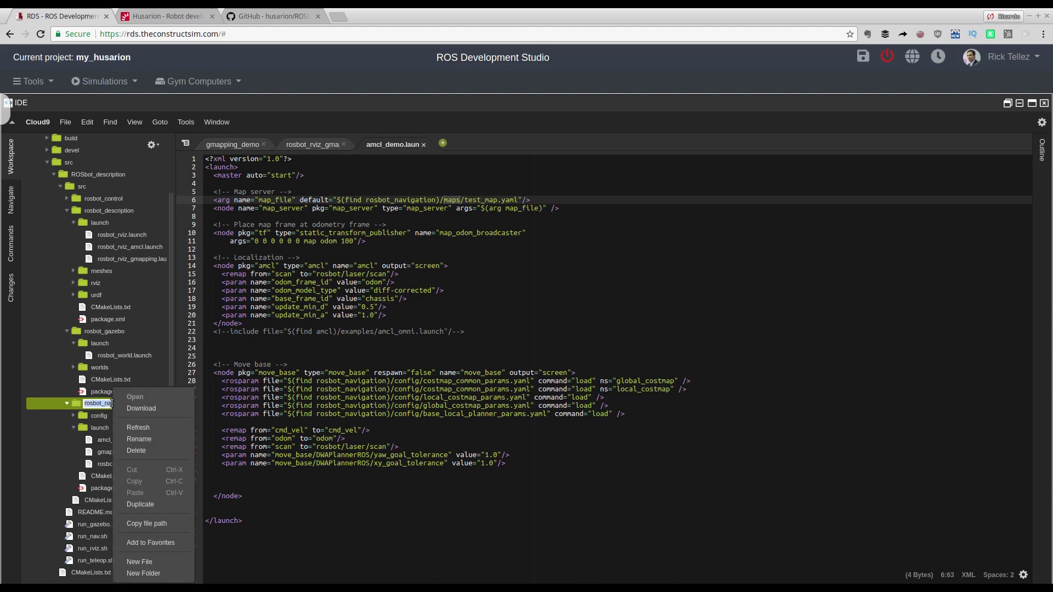
{"action": "left_click", "coordinate": [143, 572]}
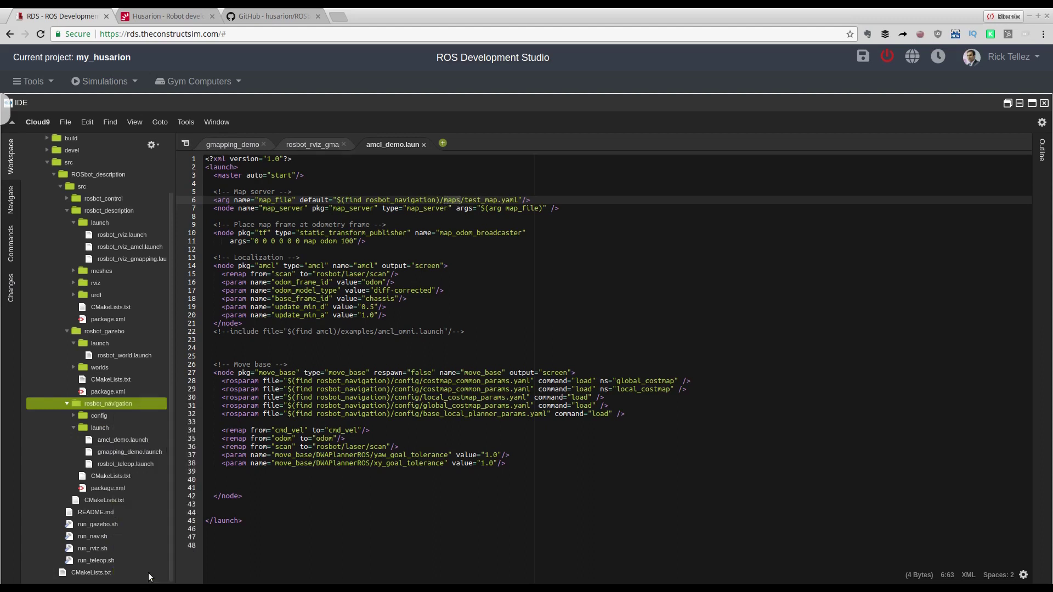
{"action": "type", "text": "maps"}
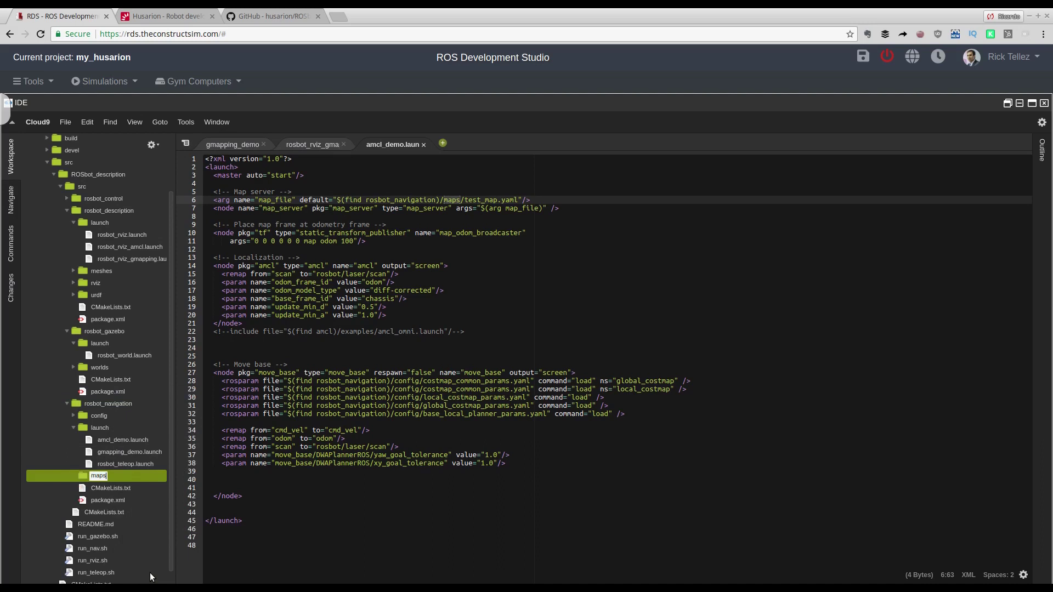
{"action": "key", "text": "Return"}
Highlight the map name test_map in the map_file path, and restore the IDE to its tiled size.
{"action": "left_click_drag", "start_coordinate": [465, 201], "coordinate": [498, 198]}
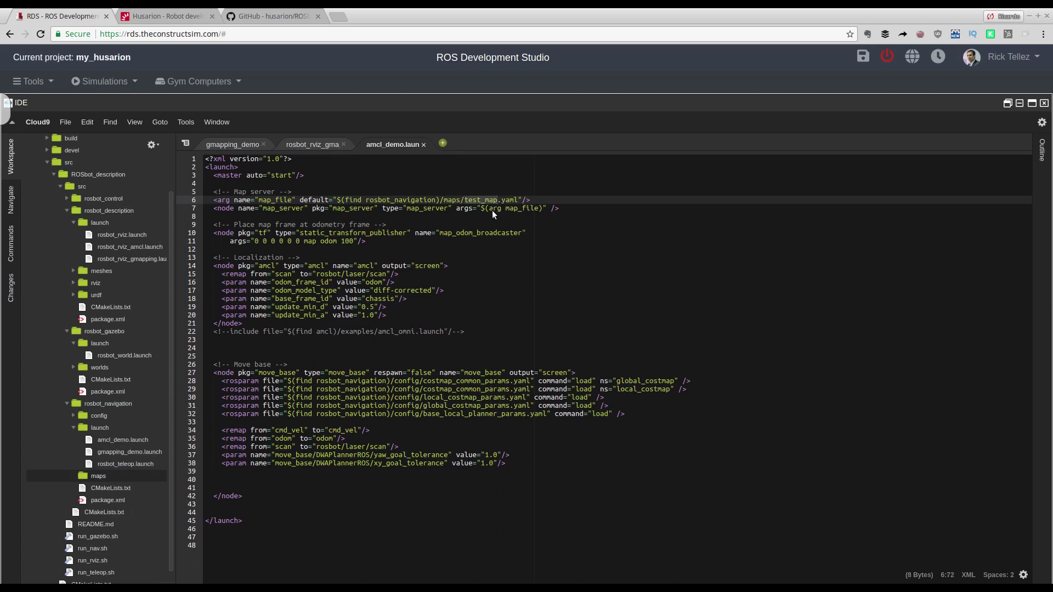
{"action": "left_click", "coordinate": [1032, 104]}
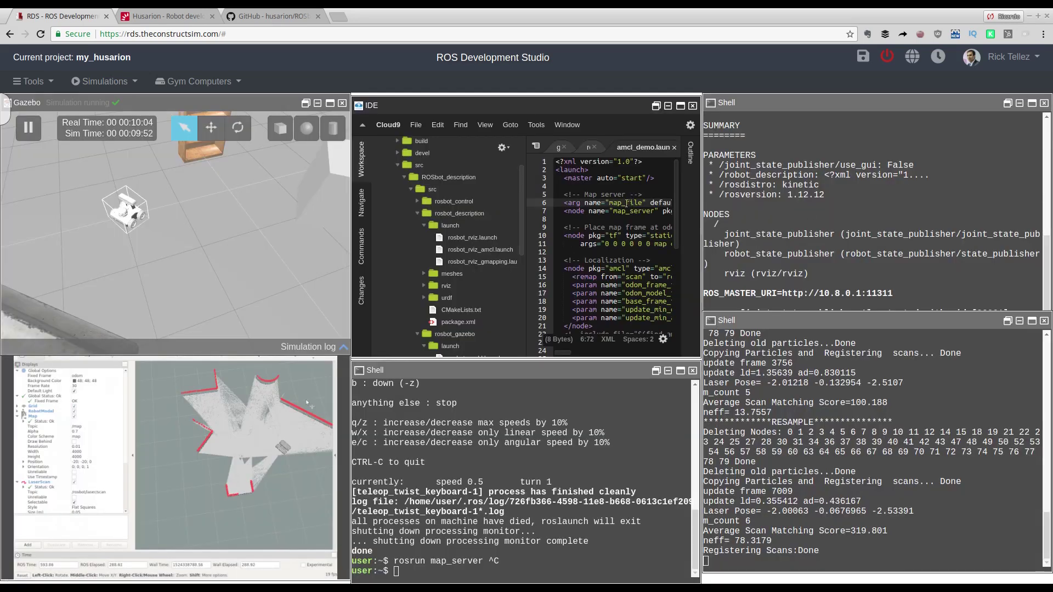
Change the working directory of the teleop shell to simulation_ws/src/ROSbot_description/src/rosbot_navigation/maps/.
{"action": "left_click", "coordinate": [463, 464]}
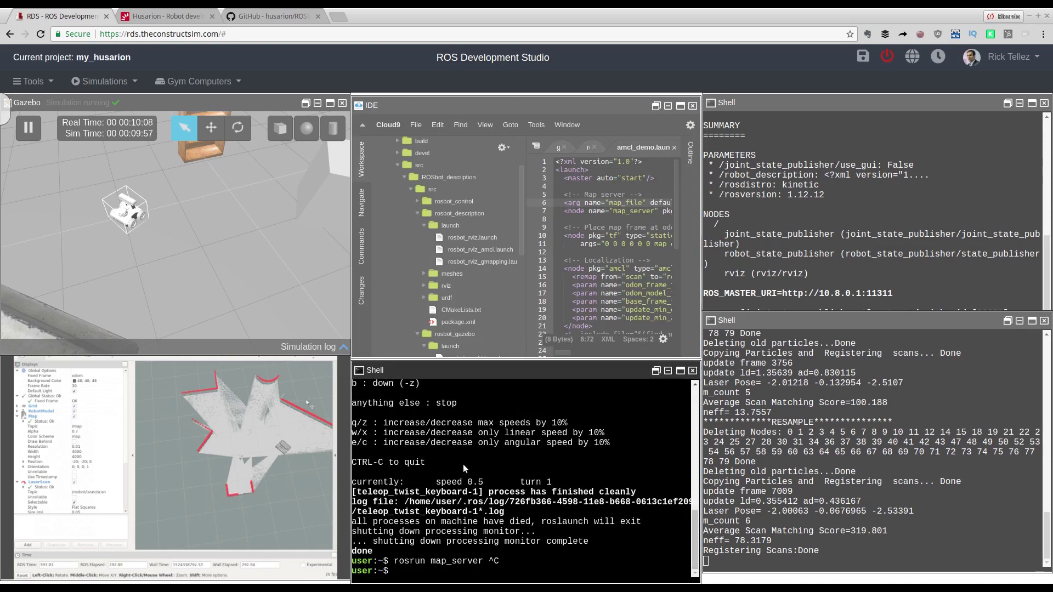
{"action": "type", "text": "cd simulation_ws/src/ROSbot_description/"}
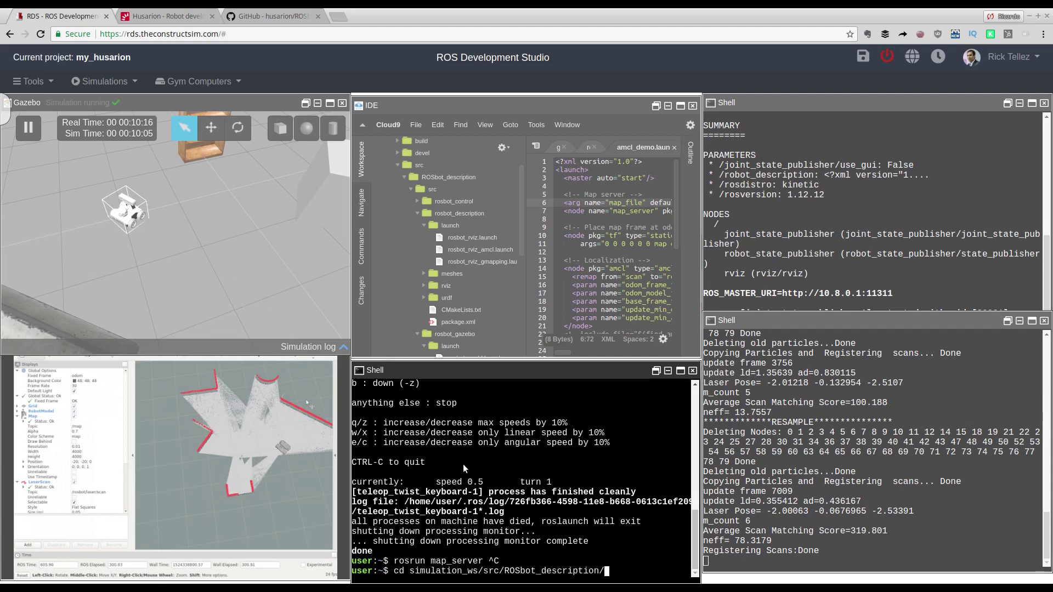
{"action": "type", "text": "rosb"}
{"action": "key", "text": "BackSpace"}
{"action": "key", "text": "BackSpace"}
{"action": "key", "text": "BackSpace"}
{"action": "key", "text": "BackSpace"}
{"action": "key", "text": "Tab"}
{"action": "key", "text": "Tab"}
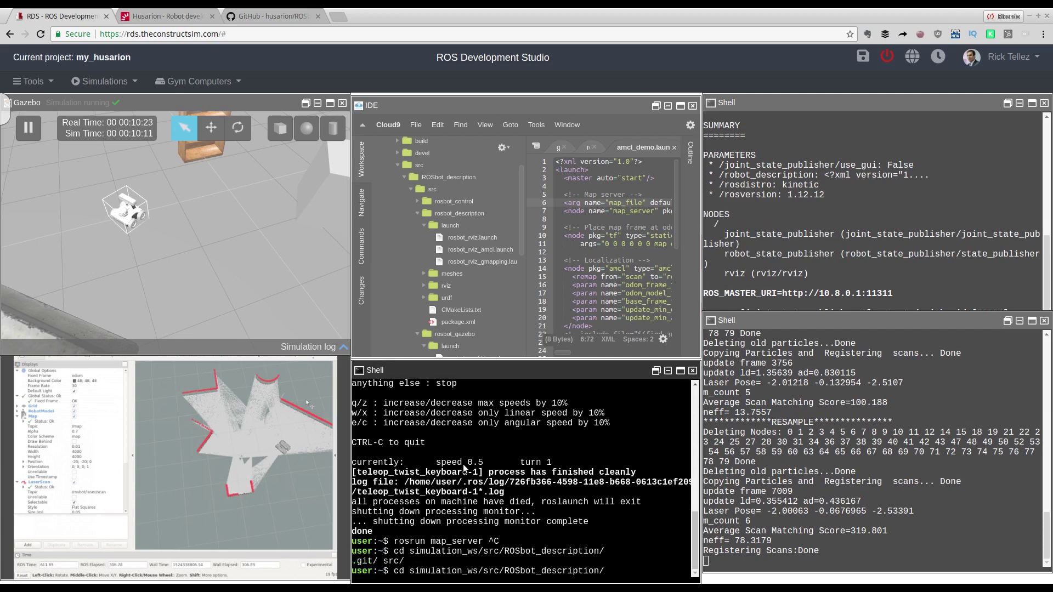
{"action": "type", "text": "src/rosb"}
{"action": "key", "text": "Tab"}
{"action": "type", "text": "n"}
{"action": "key", "text": "Tab"}
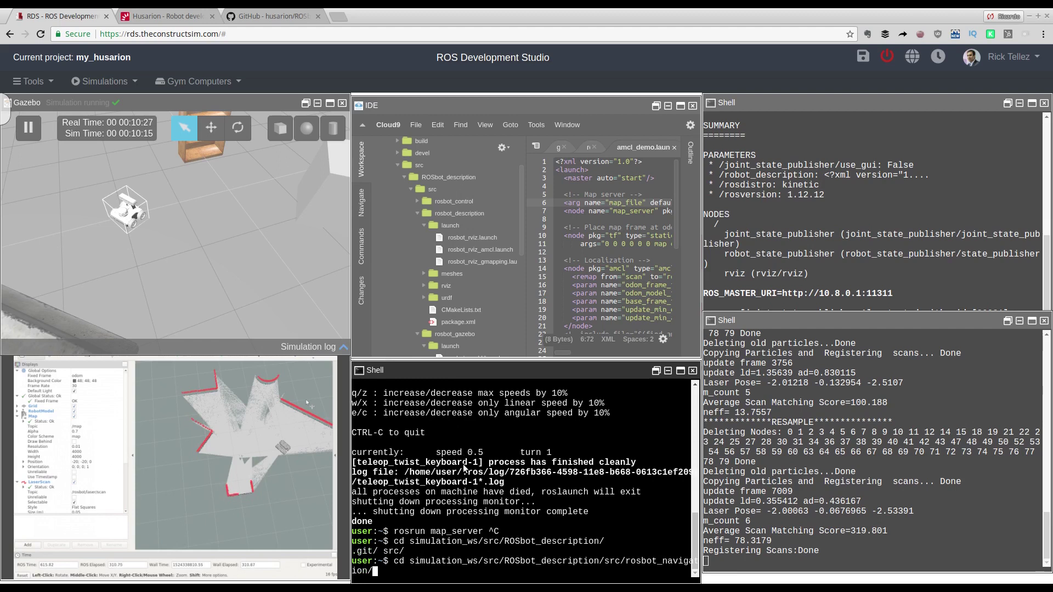
{"action": "type", "text": "ma"}
{"action": "key", "text": "Tab"}
{"action": "key", "text": "Return"}
Save the current map as test_map by running map_saver from the map_server package with the -f option.
{"action": "type", "text": "rosrun "}
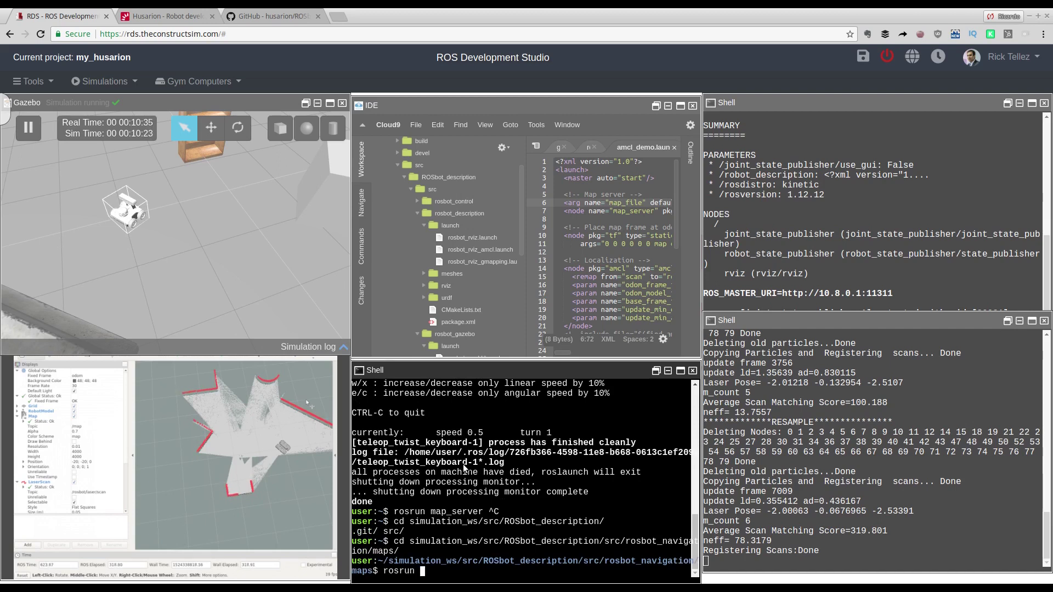
{"action": "type", "text": "map_server map_saver"}
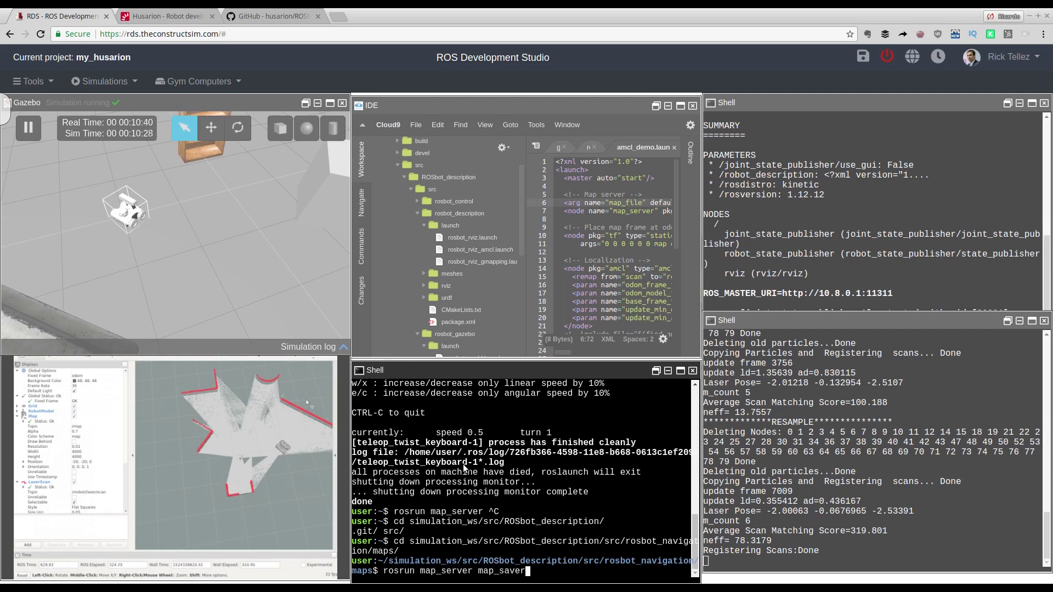
{"action": "type", "text": " -f test_map"}
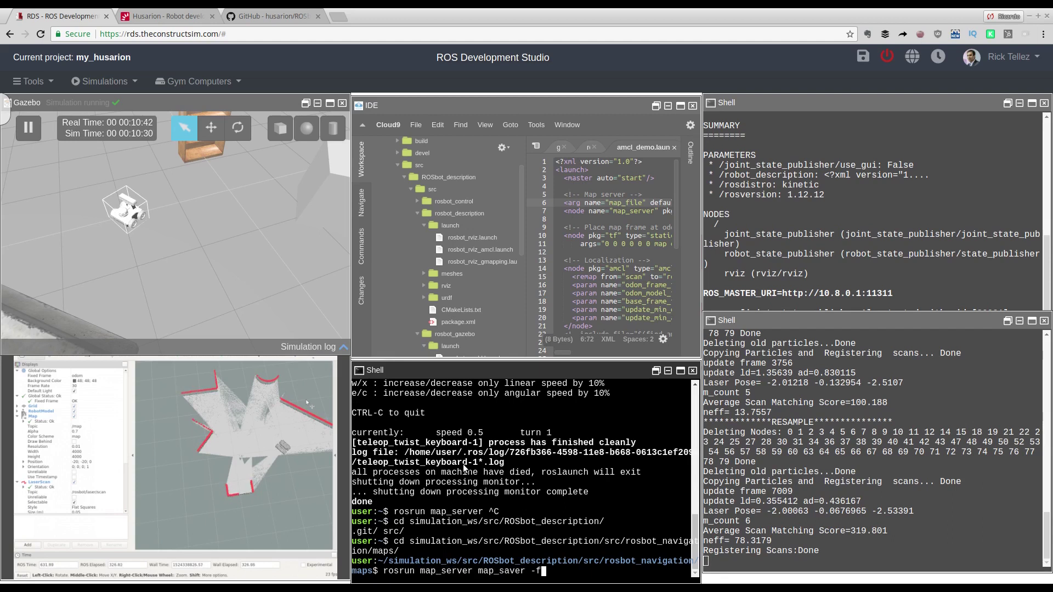
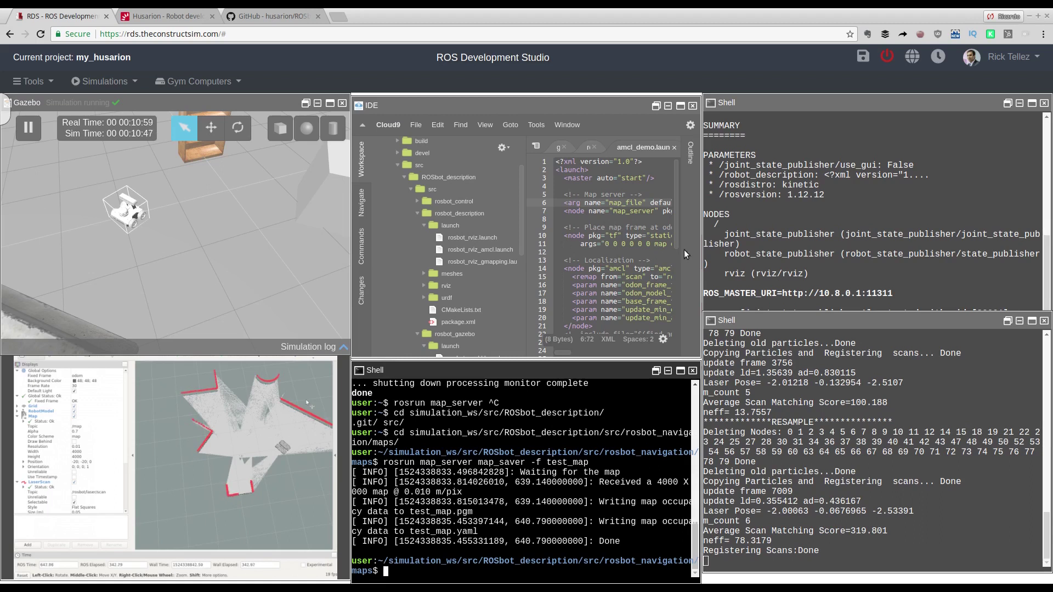
Stop the running RViz and gmapping launches in their shells.
{"action": "left_click", "coordinate": [784, 232]}
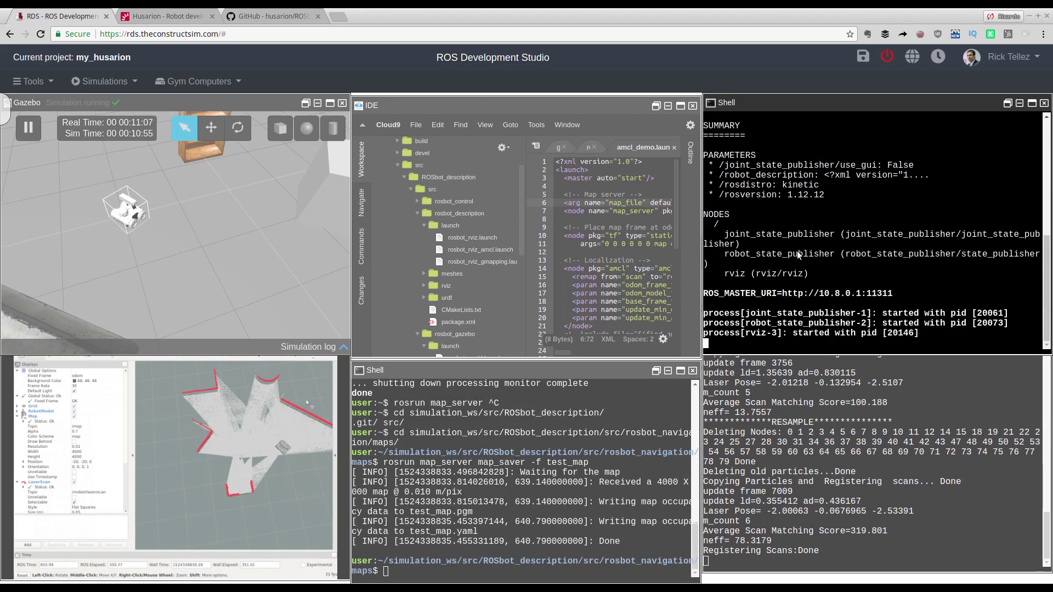
{"action": "left_click", "coordinate": [807, 447]}
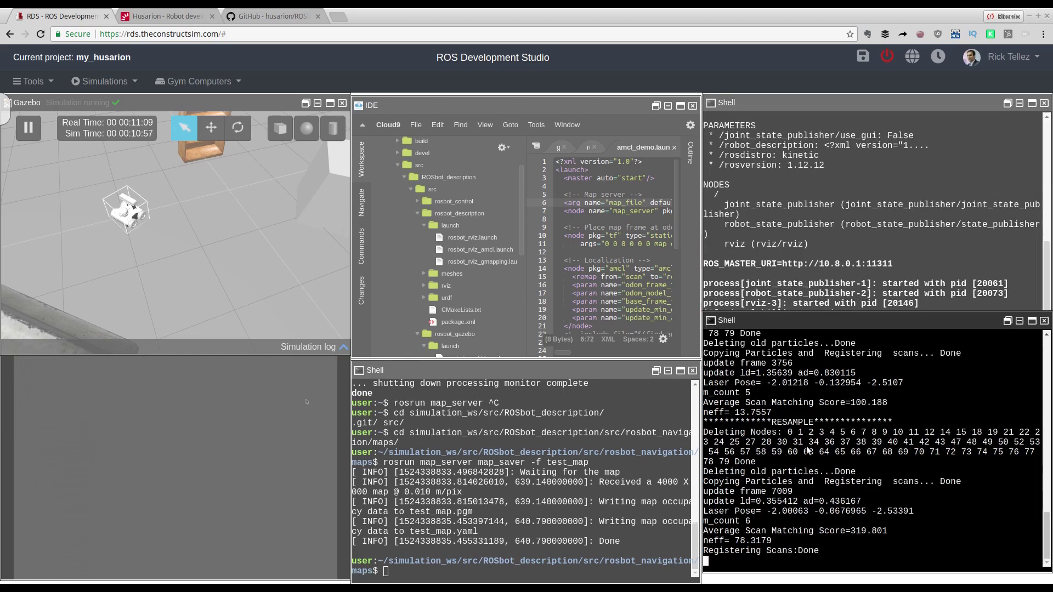
{"action": "key", "text": "ctrl+c"}
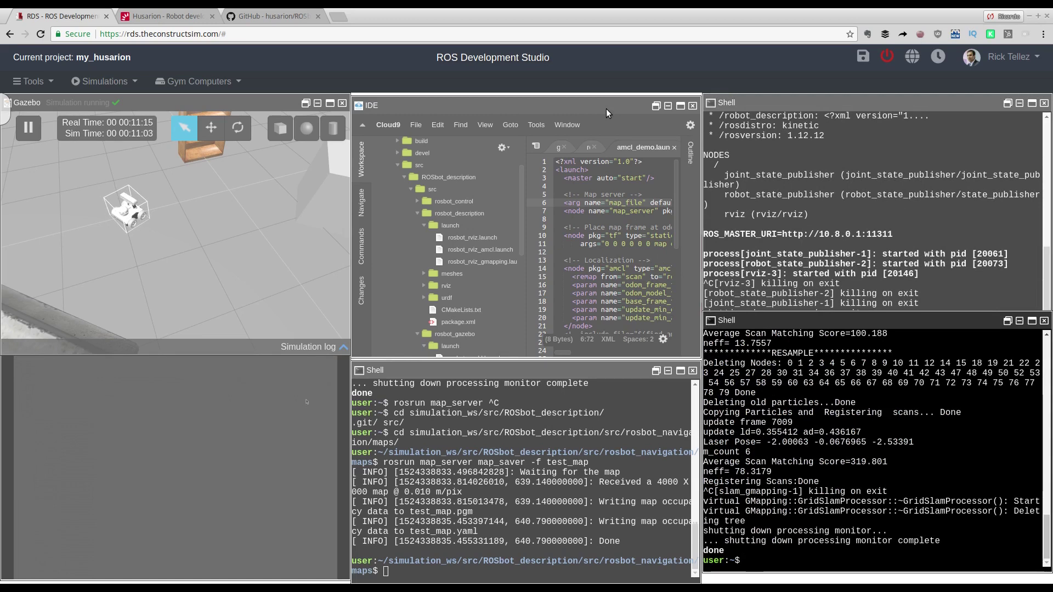
Maximize the IDE and view rosbot_rviz_amcl.launch from rosbot_description, returning to amcl_demo.launch.
{"action": "left_click", "coordinate": [680, 106]}
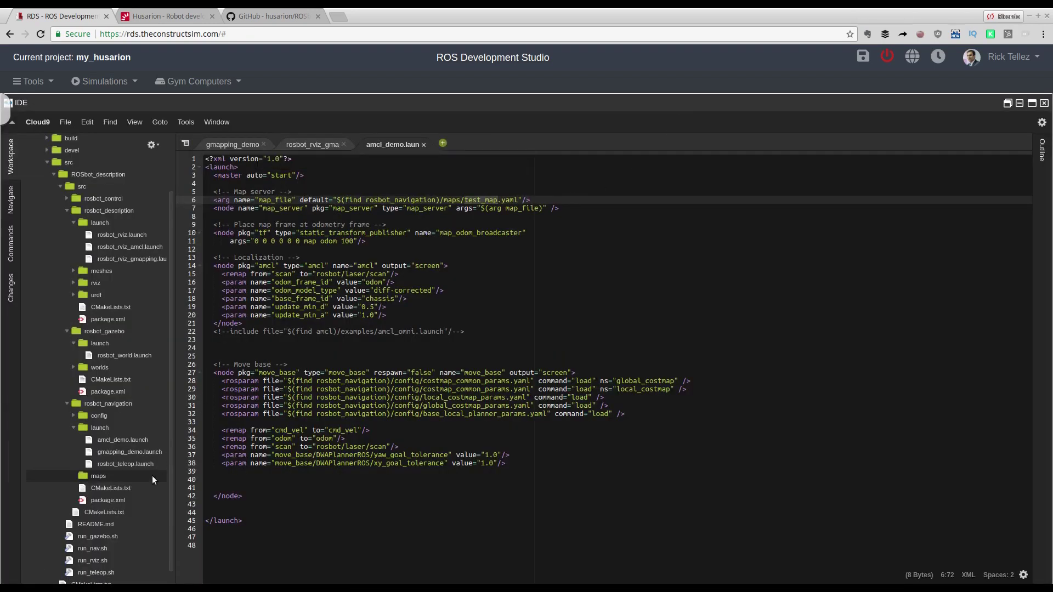
{"action": "left_click", "coordinate": [123, 440]}
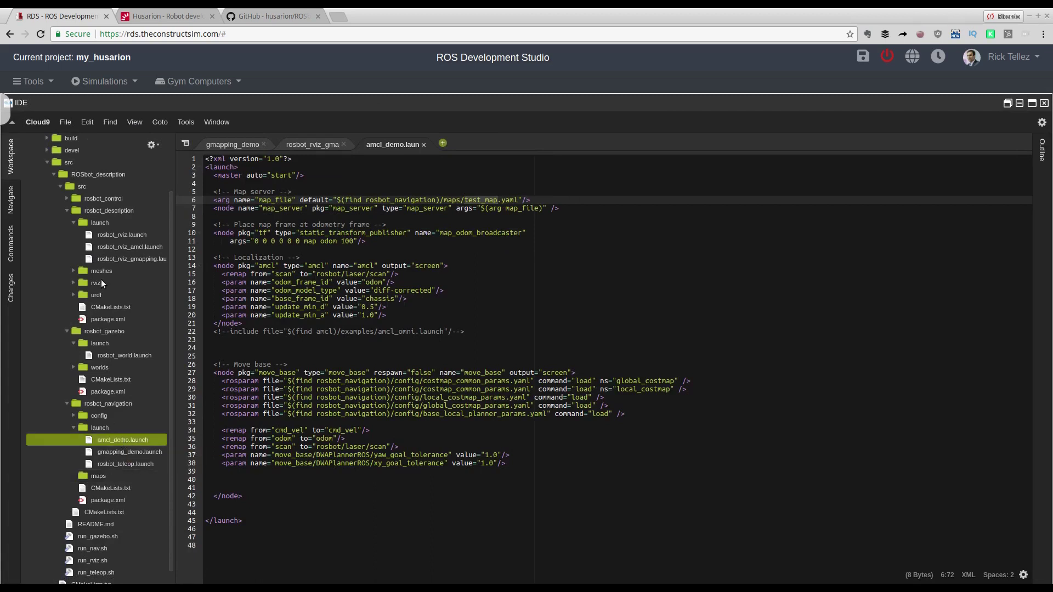
{"action": "double_click", "coordinate": [103, 246]}
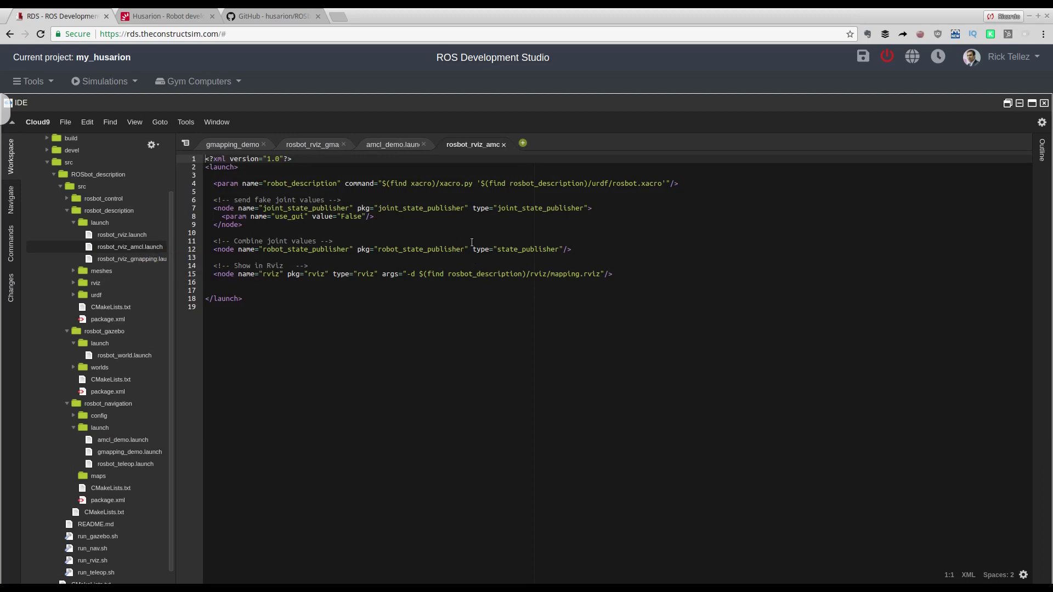
{"action": "left_click", "coordinate": [384, 142]}
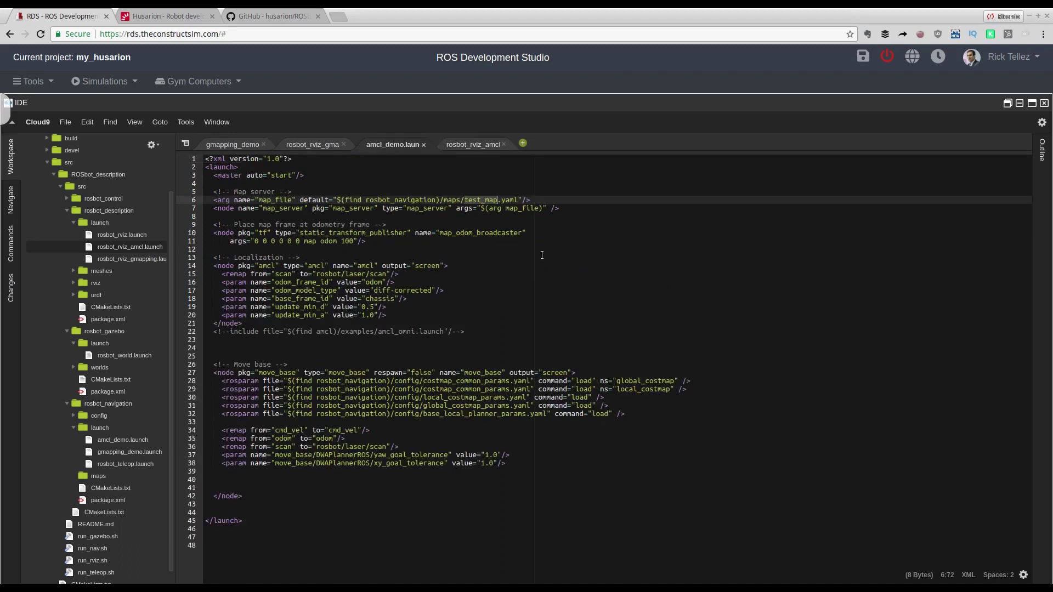
{"action": "left_click", "coordinate": [108, 441]}
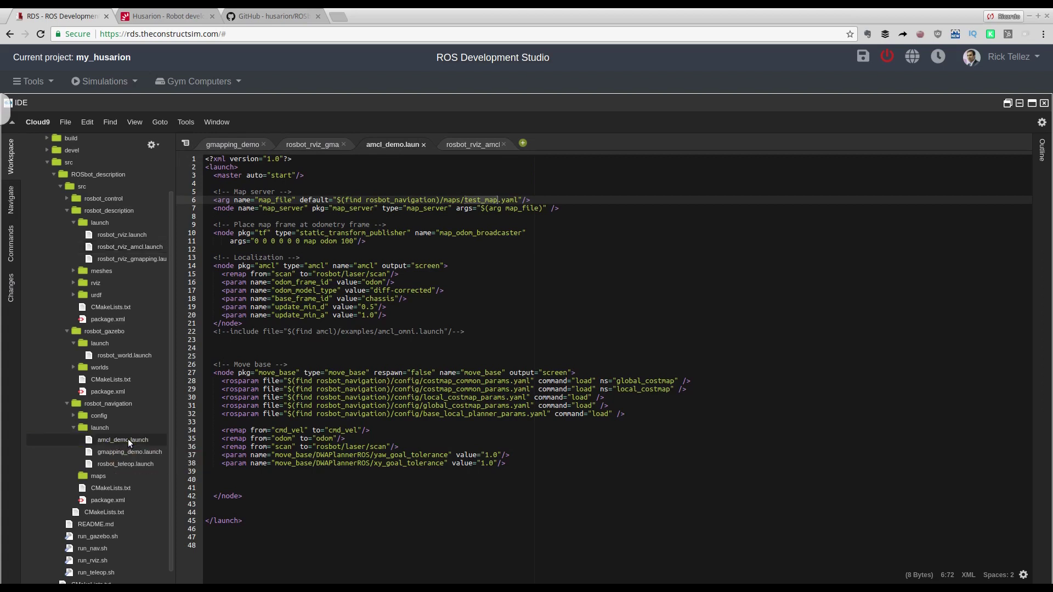
{"action": "left_click", "coordinate": [433, 290]}
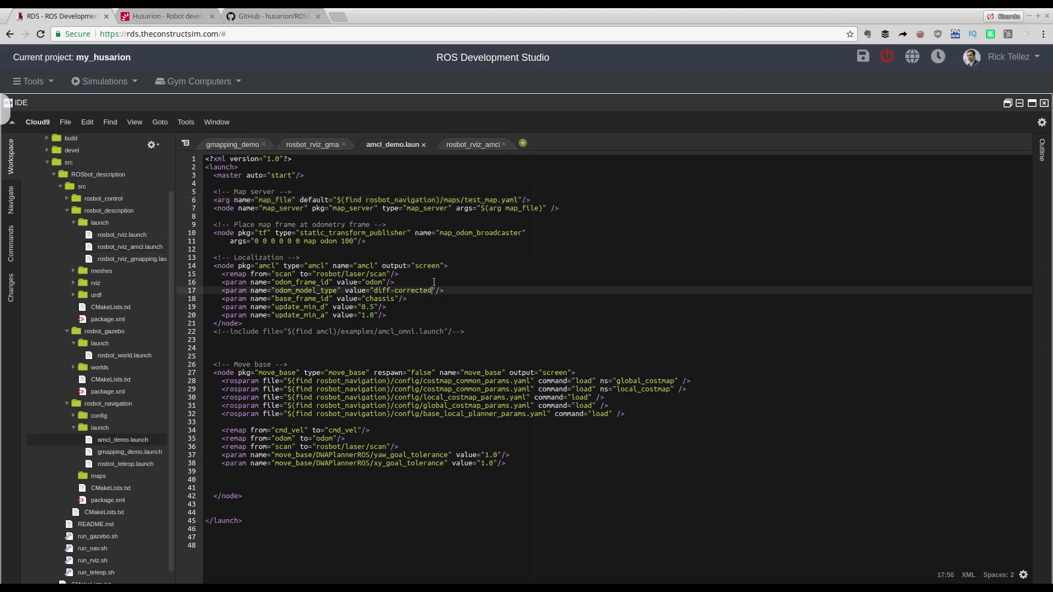
Examine the map_file argument, the map frame comment and the amcl localization node in amcl_demo.launch.
{"action": "left_click", "coordinate": [297, 199]}
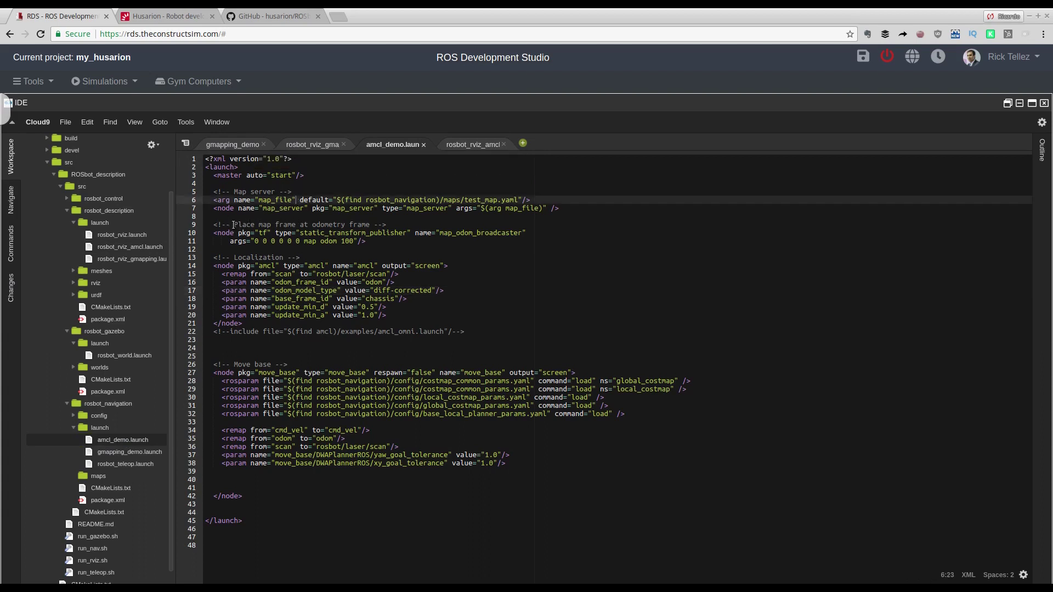
{"action": "left_click_drag", "start_coordinate": [234, 225], "coordinate": [373, 223]}
{"action": "left_click", "coordinate": [376, 232]}
{"action": "left_click", "coordinate": [374, 225]}
{"action": "left_click_drag", "start_coordinate": [375, 225], "coordinate": [387, 226]}
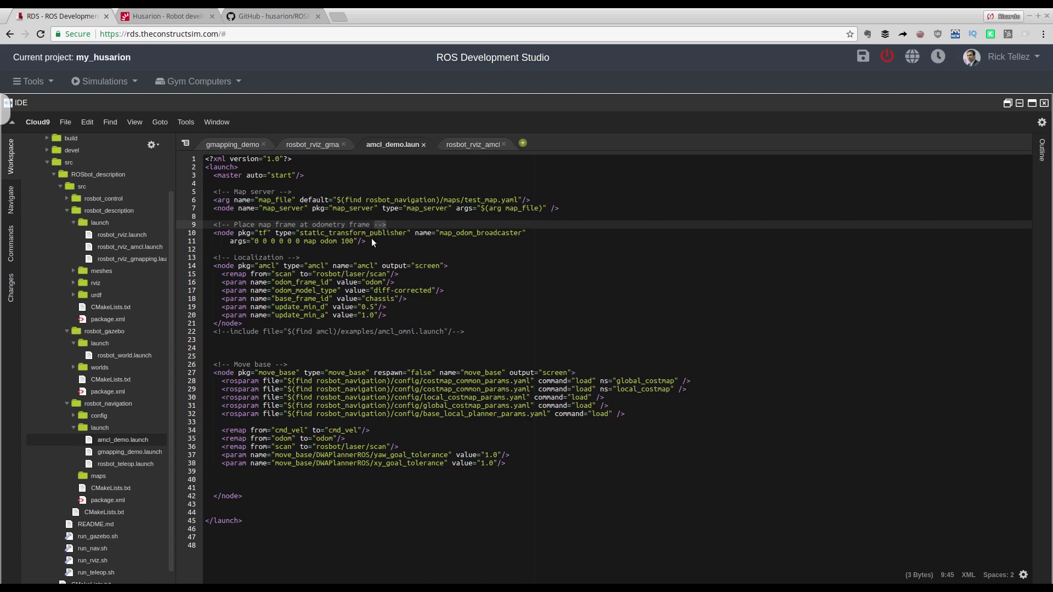
{"action": "double_click", "coordinate": [315, 265]}
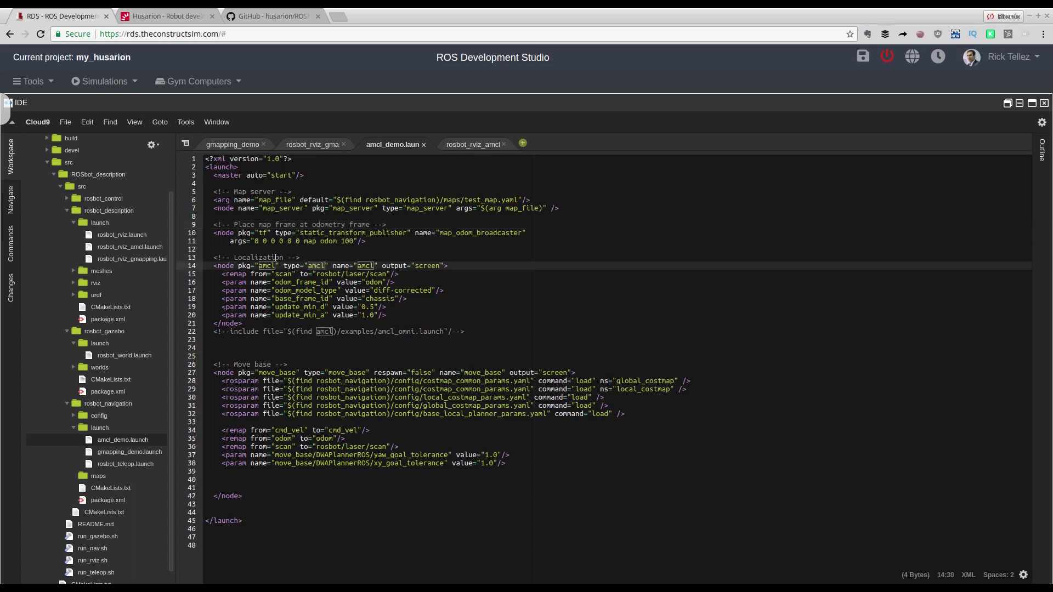
Comment out the static_transform_publisher node in amcl_demo.launch by moving the comment's closing --> after its args line, and save the file.
{"action": "left_click", "coordinate": [371, 241]}
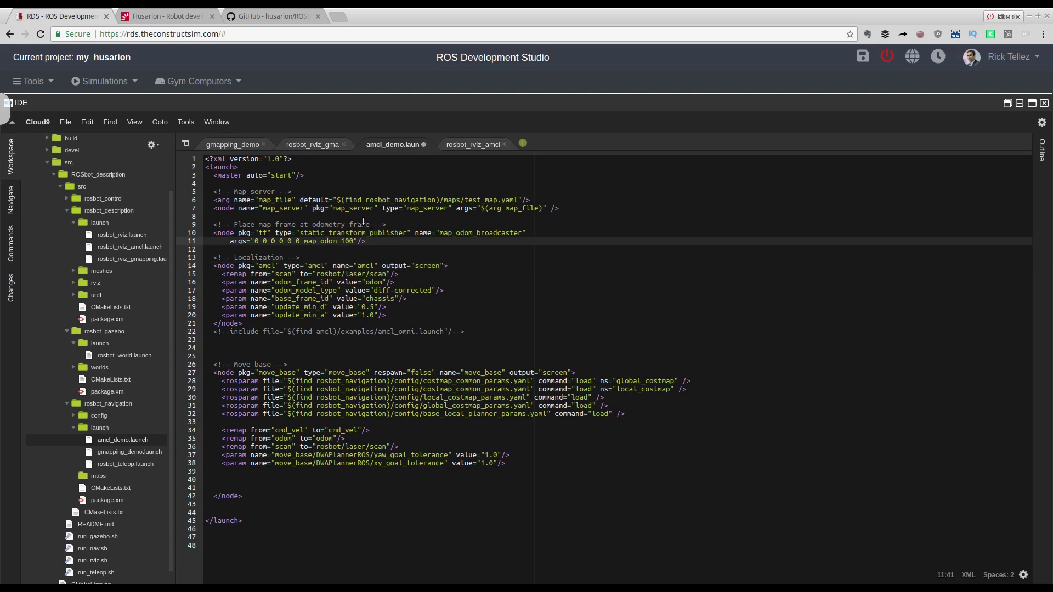
{"action": "left_click_drag", "start_coordinate": [375, 224], "coordinate": [390, 224]}
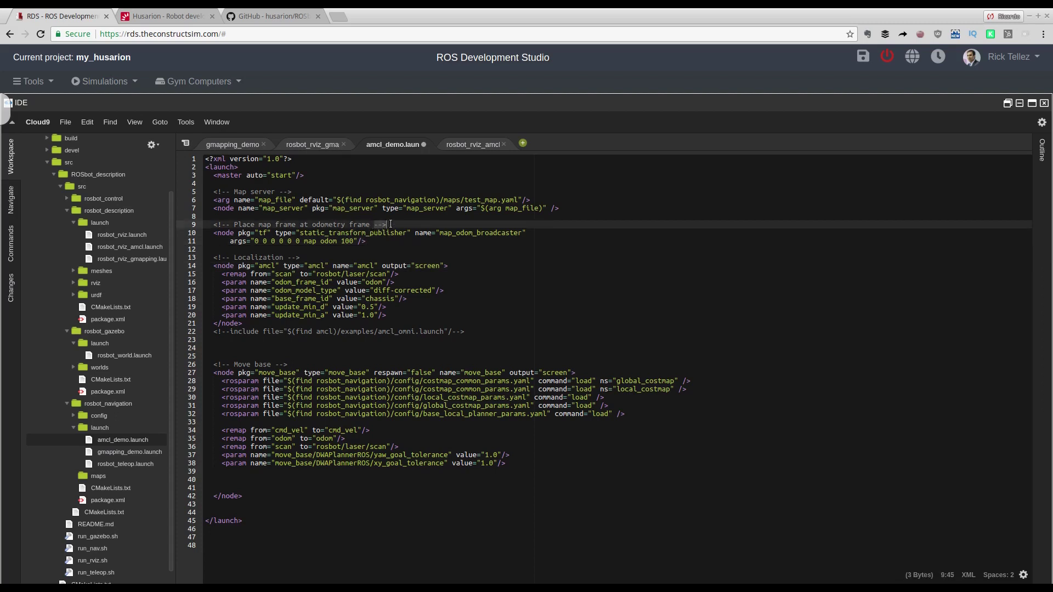
{"action": "key", "text": "ctrl+x"}
{"action": "left_click", "coordinate": [383, 241]}
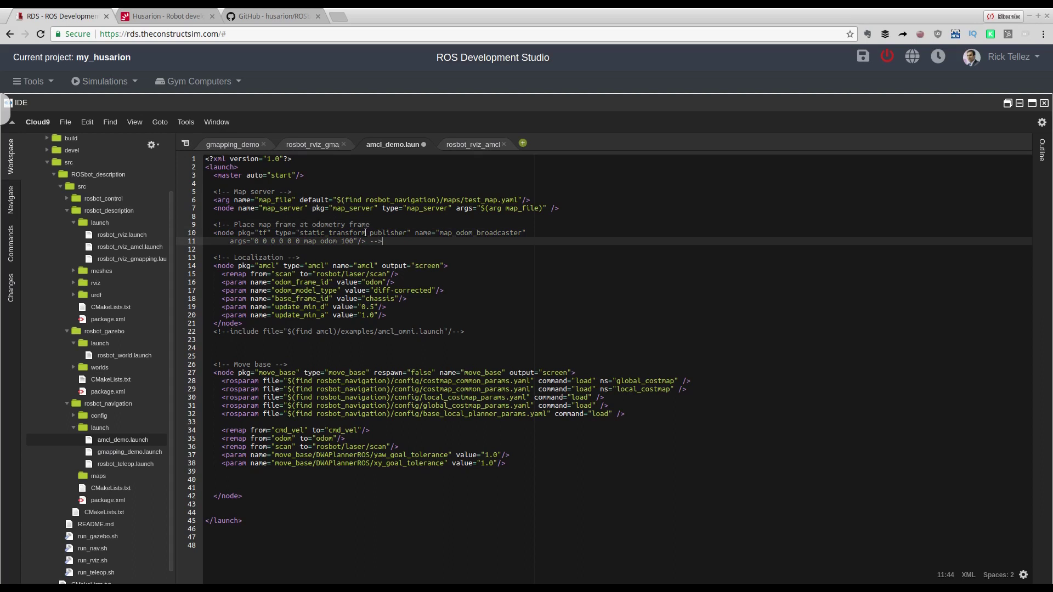
{"action": "left_click", "coordinate": [415, 234]}
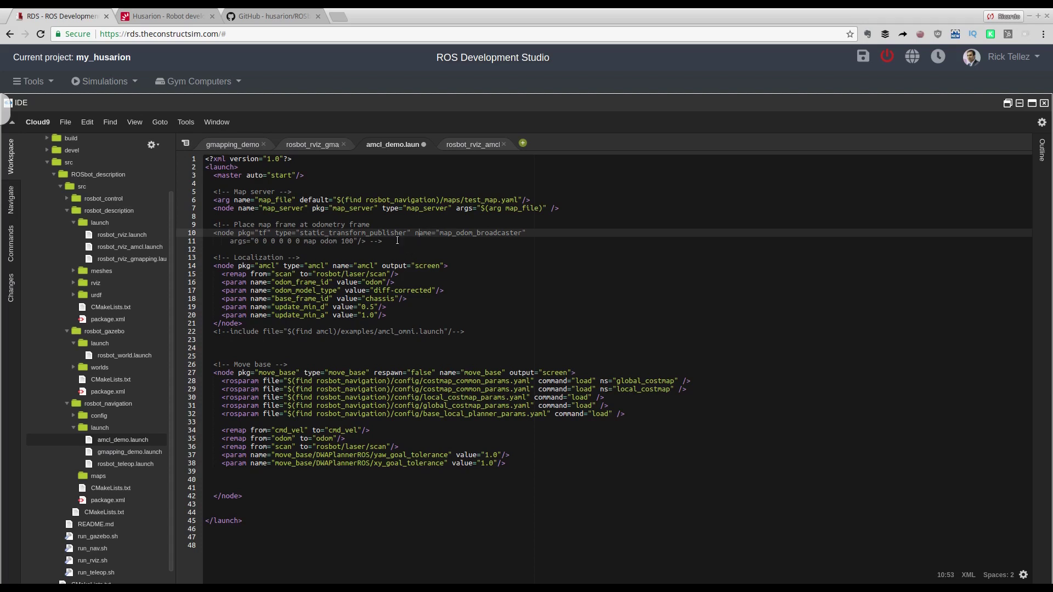
{"action": "left_click", "coordinate": [397, 241]}
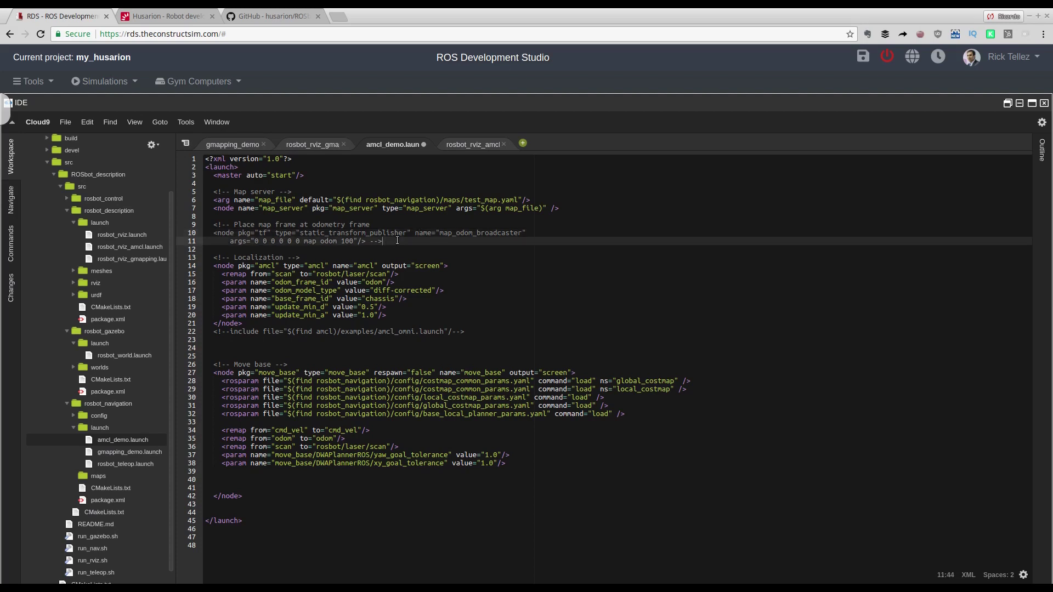
{"action": "key", "text": "ctrl+s"}
Restore the IDE to its tiled size and launch rosbot_rviz_amcl.launch from rosbot_description in the shell previously used for RViz.
{"action": "left_click", "coordinate": [1032, 103]}
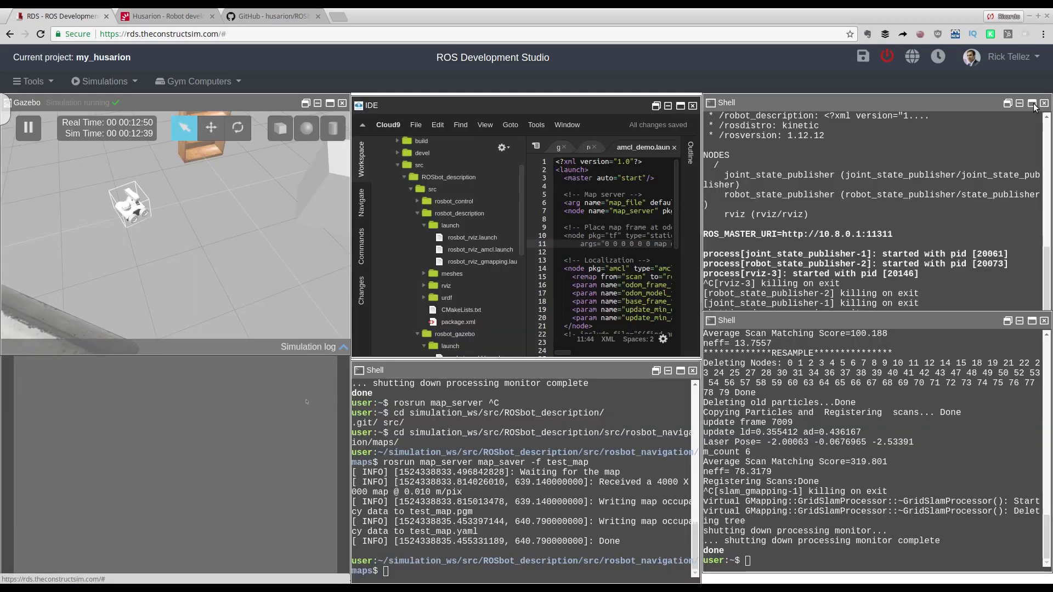
{"action": "left_click", "coordinate": [814, 282]}
{"action": "key", "text": "ctrl+v"}
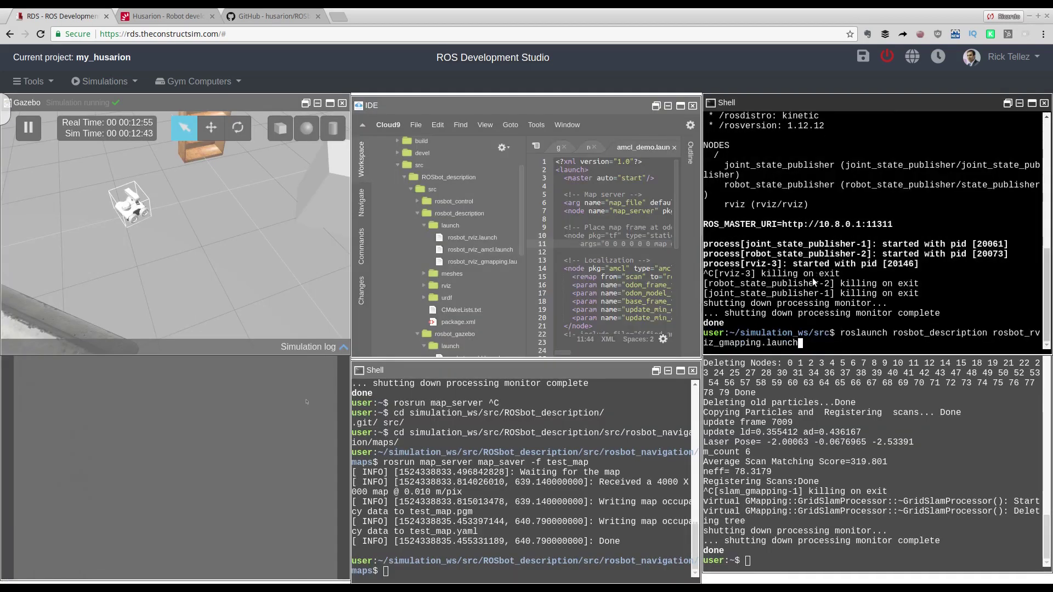
{"action": "key", "text": "BackSpace"}
{"action": "key", "text": "BackSpace"}
{"action": "key", "text": "BackSpace"}
{"action": "key", "text": "BackSpace"}
{"action": "key", "text": "BackSpace"}
{"action": "key", "text": "BackSpace"}
{"action": "key", "text": "BackSpace"}
{"action": "key", "text": "BackSpace"}
{"action": "key", "text": "BackSpace"}
{"action": "key", "text": "BackSpace"}
{"action": "key", "text": "BackSpace"}
{"action": "key", "text": "BackSpace"}
{"action": "key", "text": "BackSpace"}
{"action": "key", "text": "BackSpace"}
{"action": "key", "text": "BackSpace"}
{"action": "type", "text": "amcl"}
{"action": "key", "text": "Tab"}
{"action": "key", "text": "Return"}
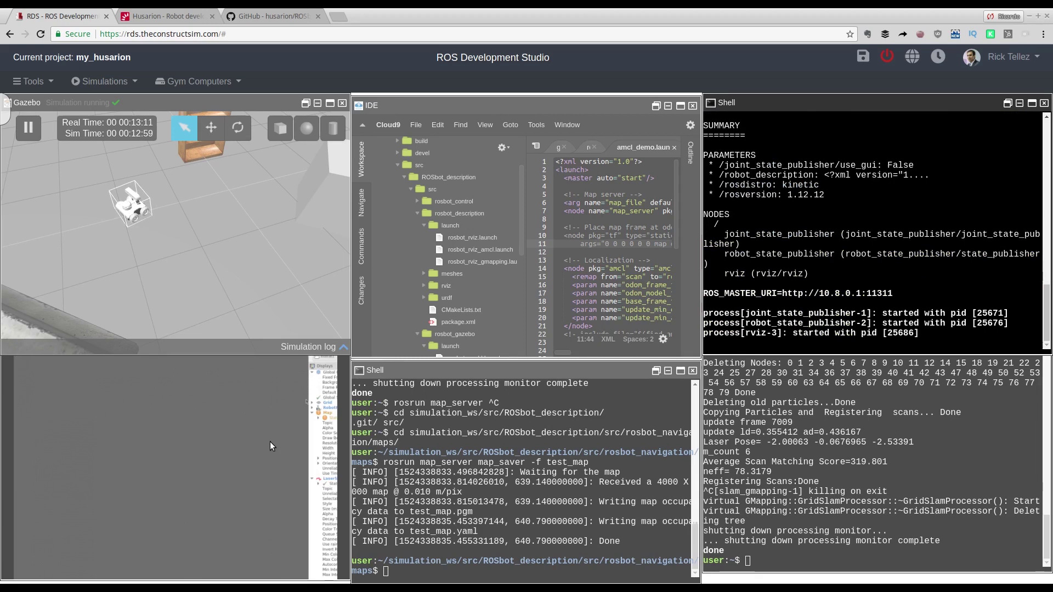
Launch amcl_demo.launch from the rosbot_navigation package in the shell previously used for gmapping.
{"action": "left_click", "coordinate": [837, 474]}
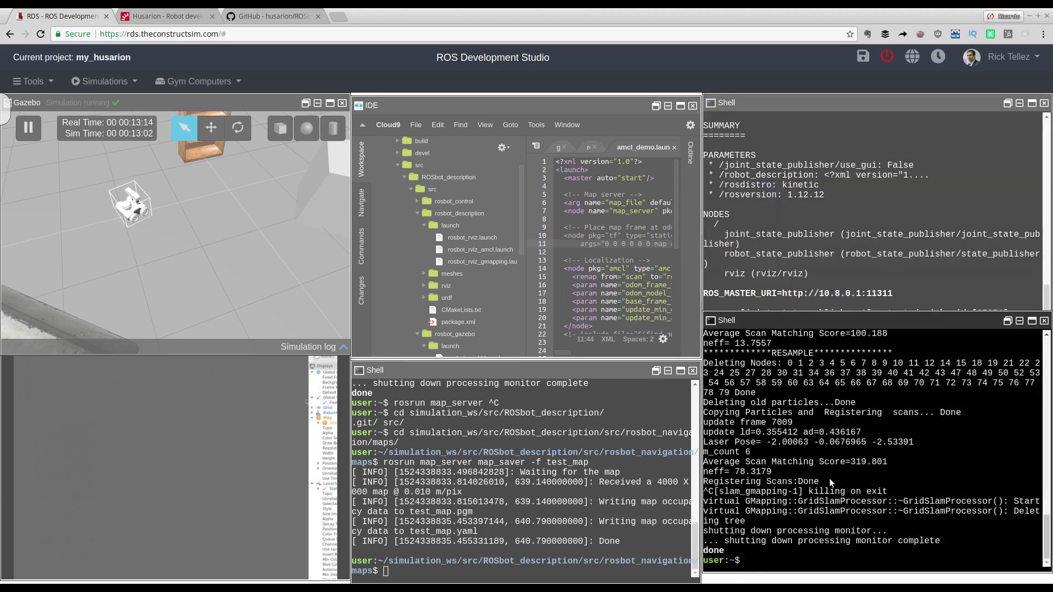
{"action": "key", "text": "ctrl+v"}
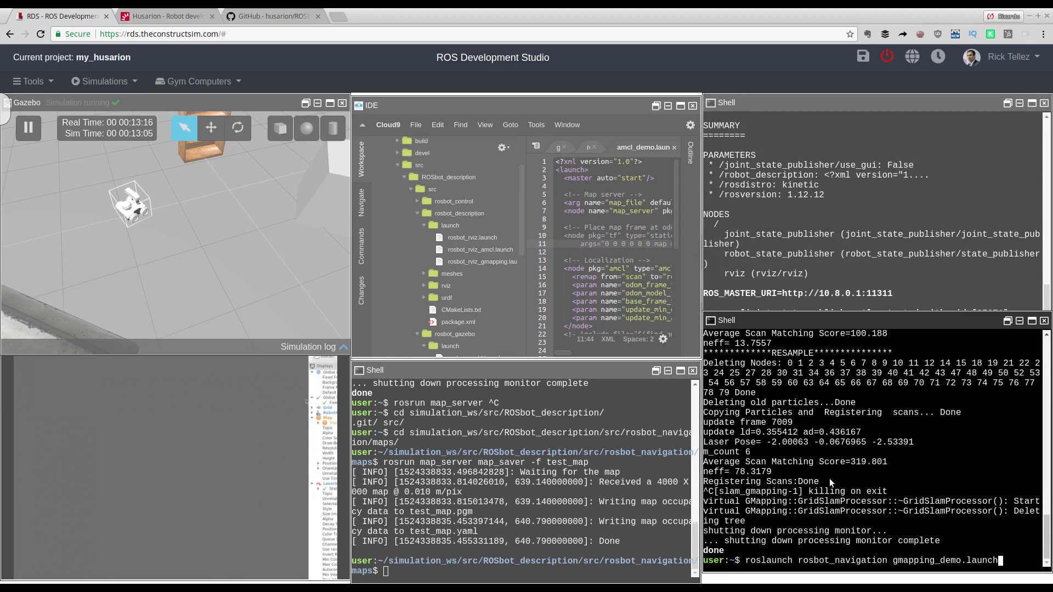
{"action": "key", "text": "BackSpace"}
{"action": "key", "text": "BackSpace"}
{"action": "key", "text": "BackSpace"}
{"action": "key", "text": "BackSpace"}
{"action": "key", "text": "BackSpace"}
{"action": "key", "text": "BackSpace"}
{"action": "key", "text": "BackSpace"}
{"action": "key", "text": "BackSpace"}
{"action": "key", "text": "BackSpace"}
{"action": "key", "text": "BackSpace"}
{"action": "key", "text": "BackSpace"}
{"action": "key", "text": "BackSpace"}
{"action": "key", "text": "BackSpace"}
{"action": "key", "text": "BackSpace"}
{"action": "key", "text": "BackSpace"}
{"action": "key", "text": "BackSpace"}
{"action": "key", "text": "BackSpace"}
{"action": "key", "text": "BackSpace"}
{"action": "key", "text": "BackSpace"}
{"action": "key", "text": "BackSpace"}
{"action": "type", "text": "amcl_"}
{"action": "key", "text": "Tab"}
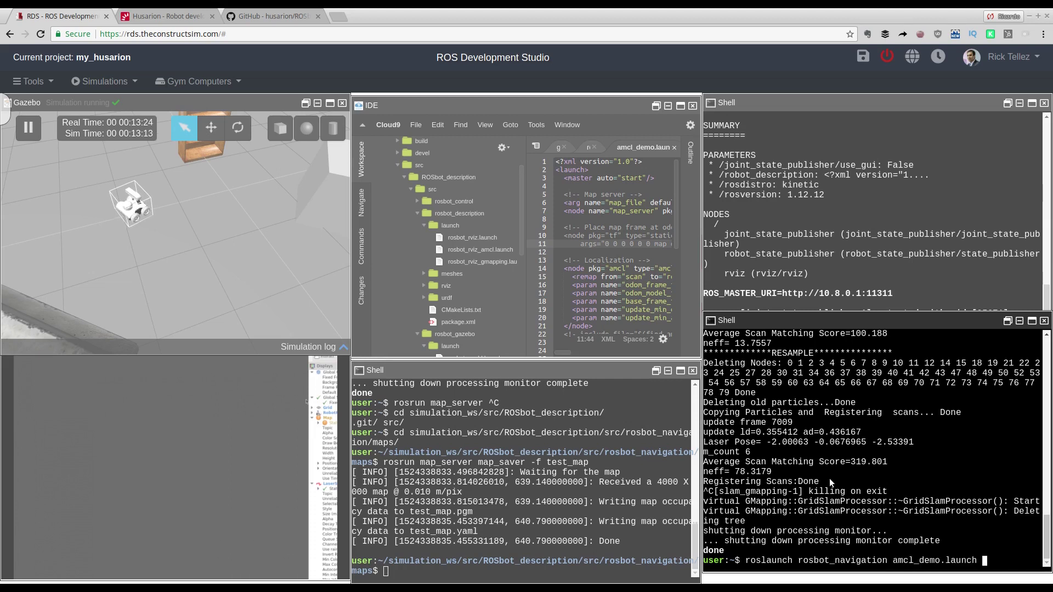
{"action": "key", "text": "Return"}
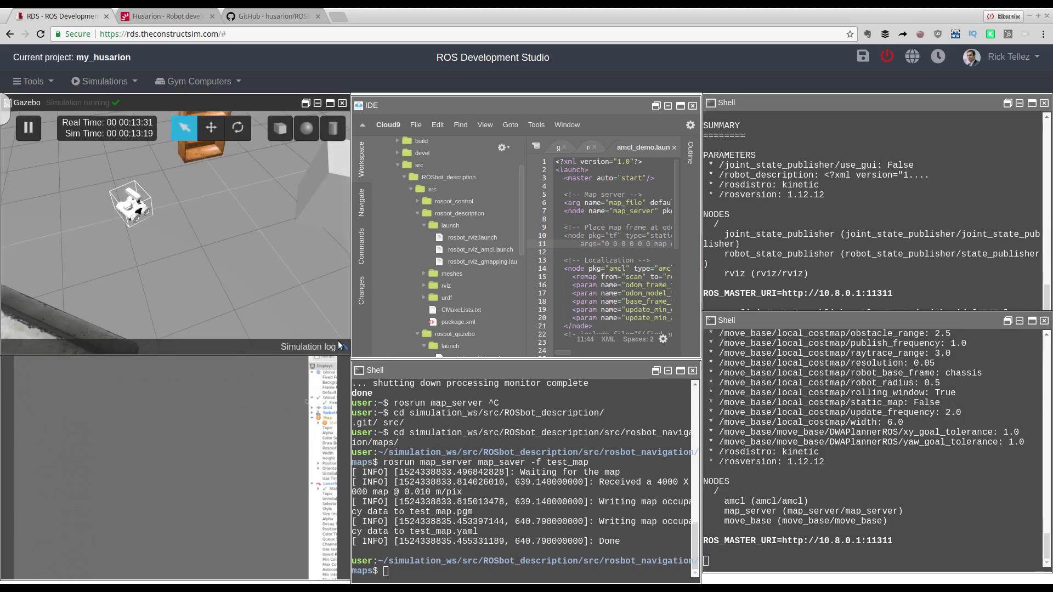
Bring the Graphical Tools window forward and maximize both it and the RViz window inside it.
{"action": "left_click", "coordinate": [245, 406]}
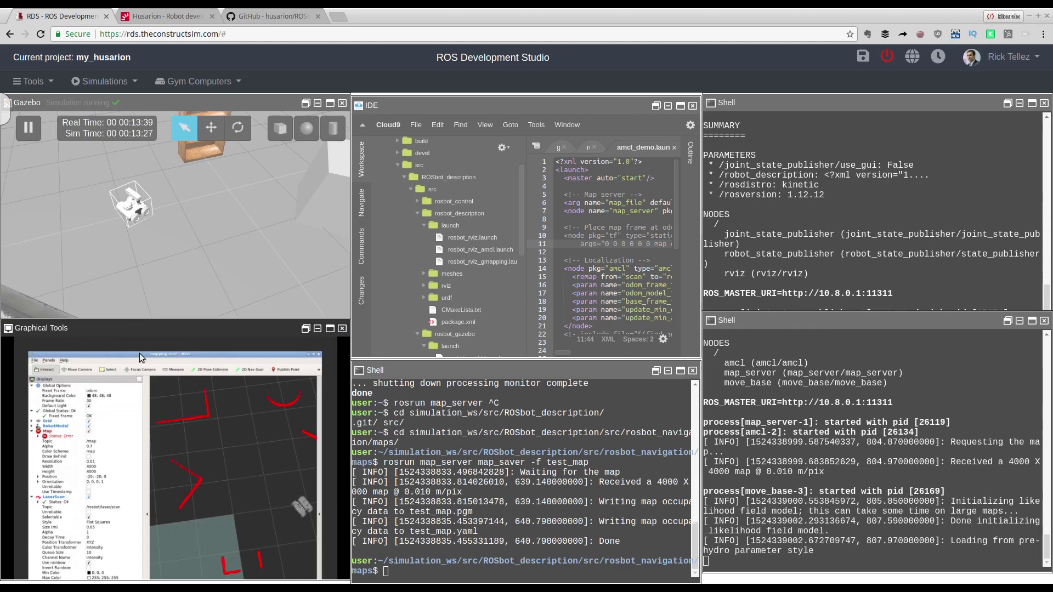
{"action": "double_click", "coordinate": [140, 354]}
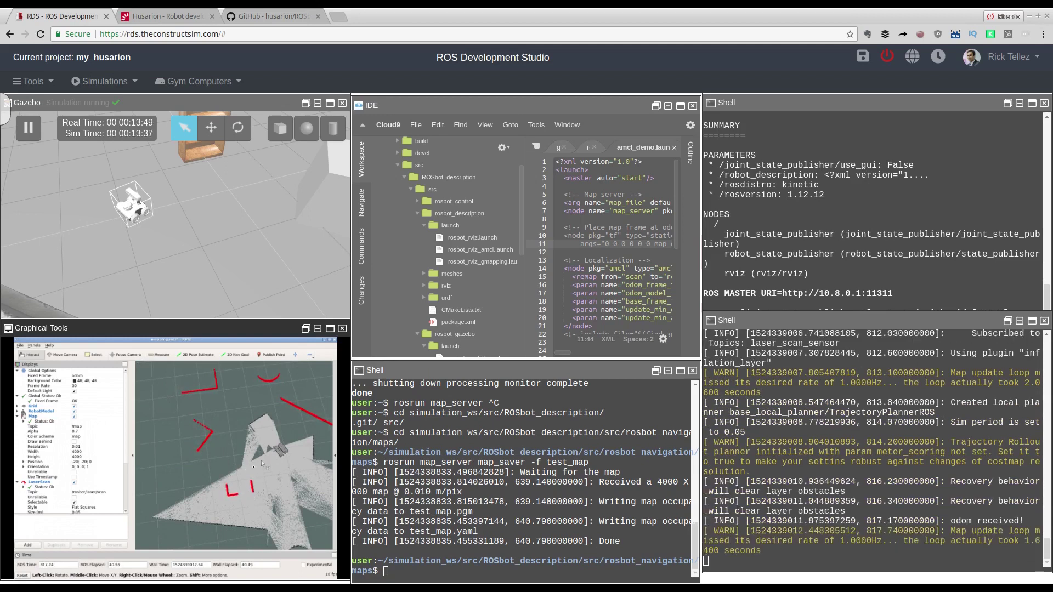
{"action": "left_click", "coordinate": [330, 328]}
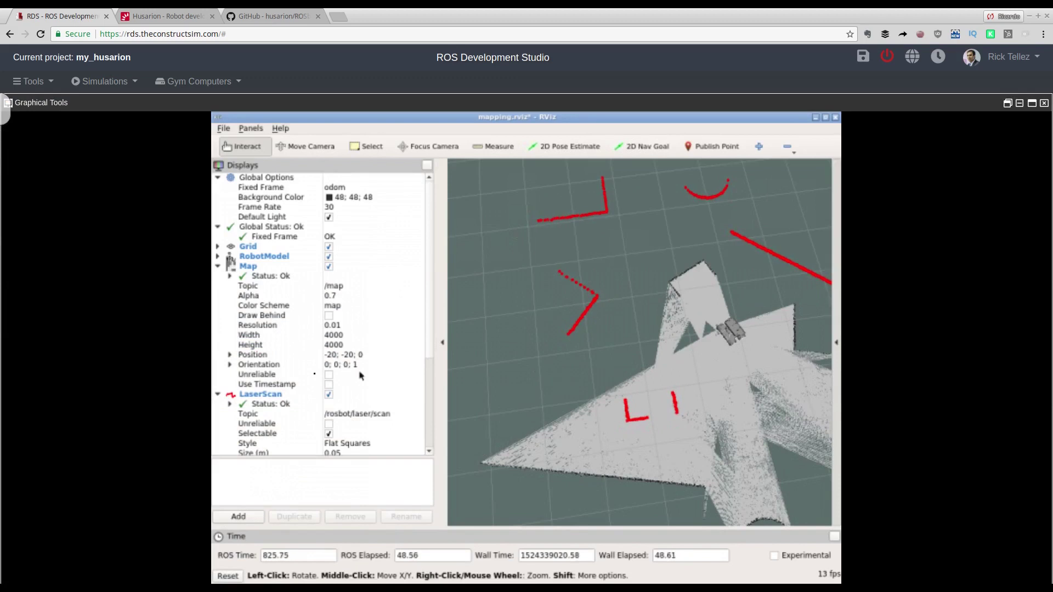
Collapse the LaserScan settings and add a PoseArray display to RViz.
{"action": "left_click", "coordinate": [218, 397]}
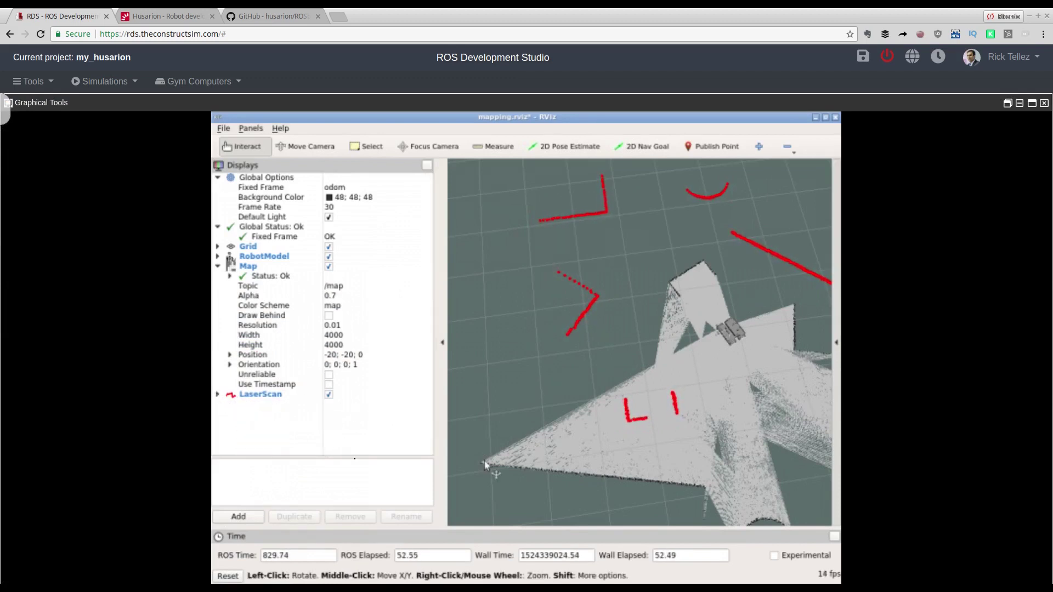
{"action": "left_click", "coordinate": [243, 517]}
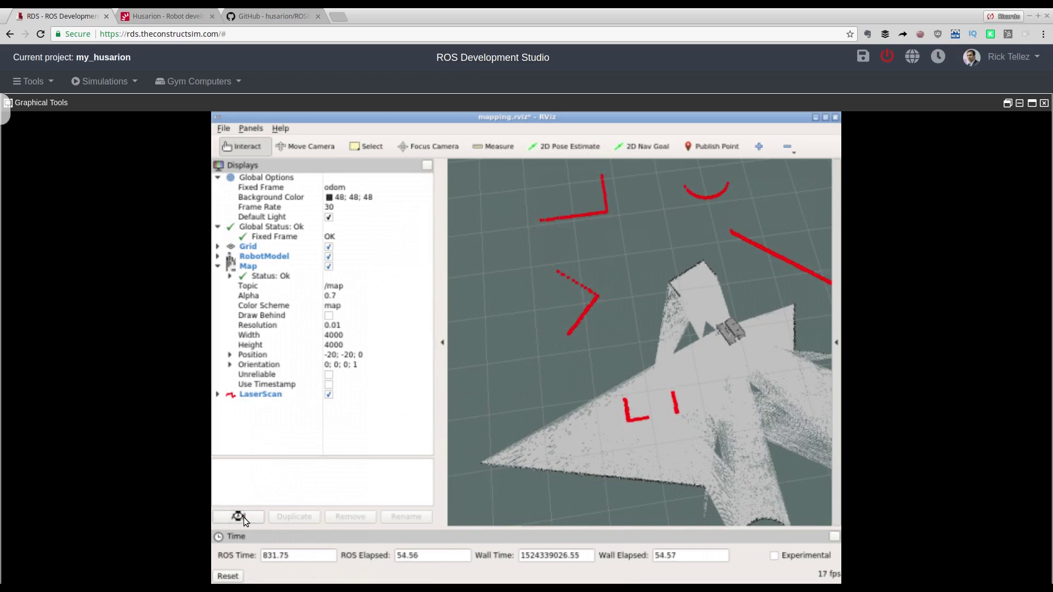
{"action": "left_click", "coordinate": [654, 310]}
{"action": "left_click", "coordinate": [654, 311]}
{"action": "left_click", "coordinate": [654, 310]}
{"action": "left_click", "coordinate": [654, 310]}
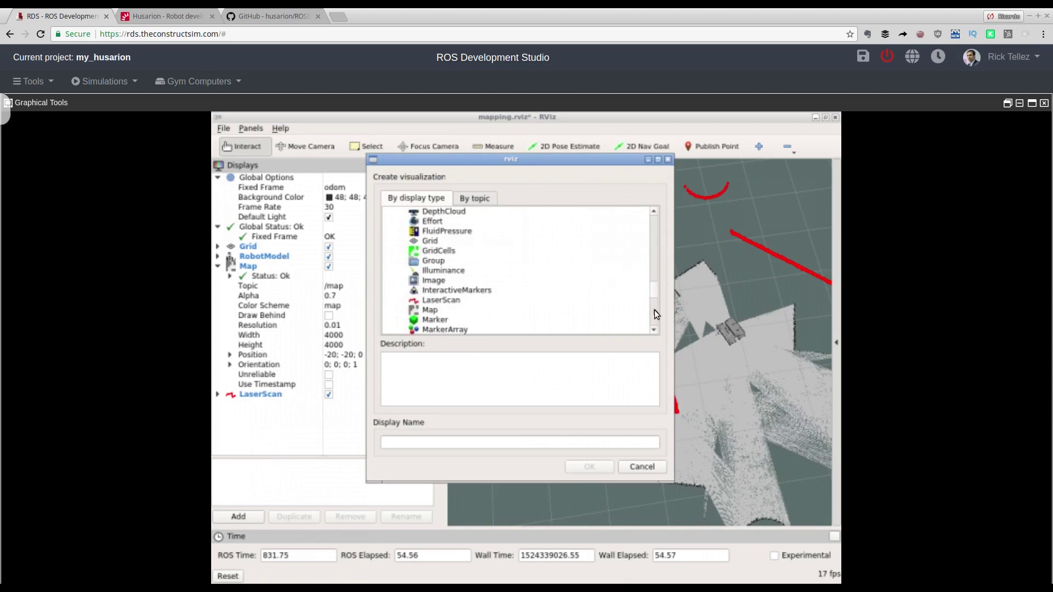
{"action": "left_click", "coordinate": [654, 310]}
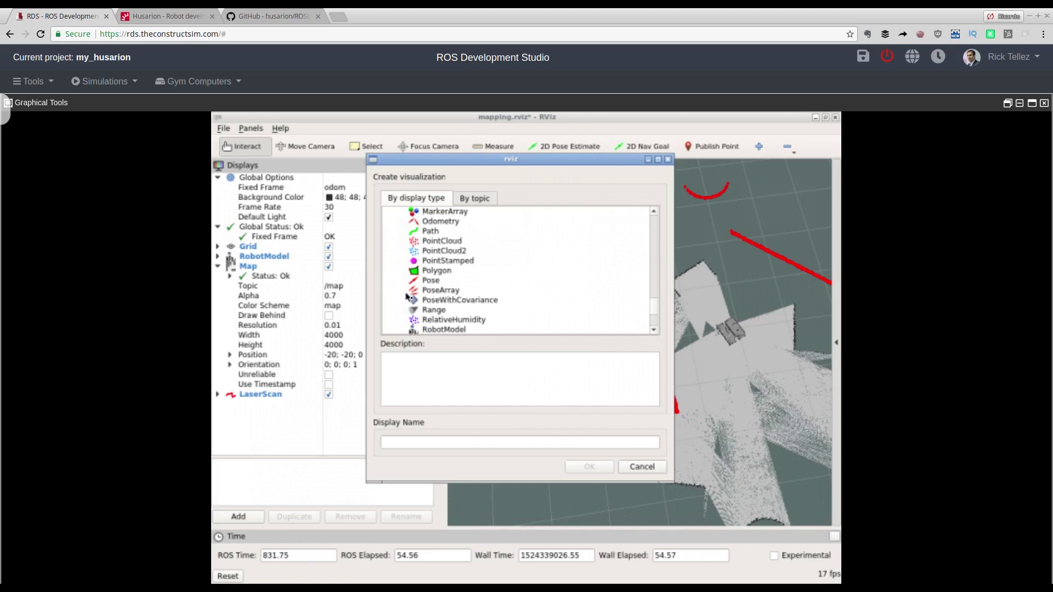
{"action": "double_click", "coordinate": [450, 290]}
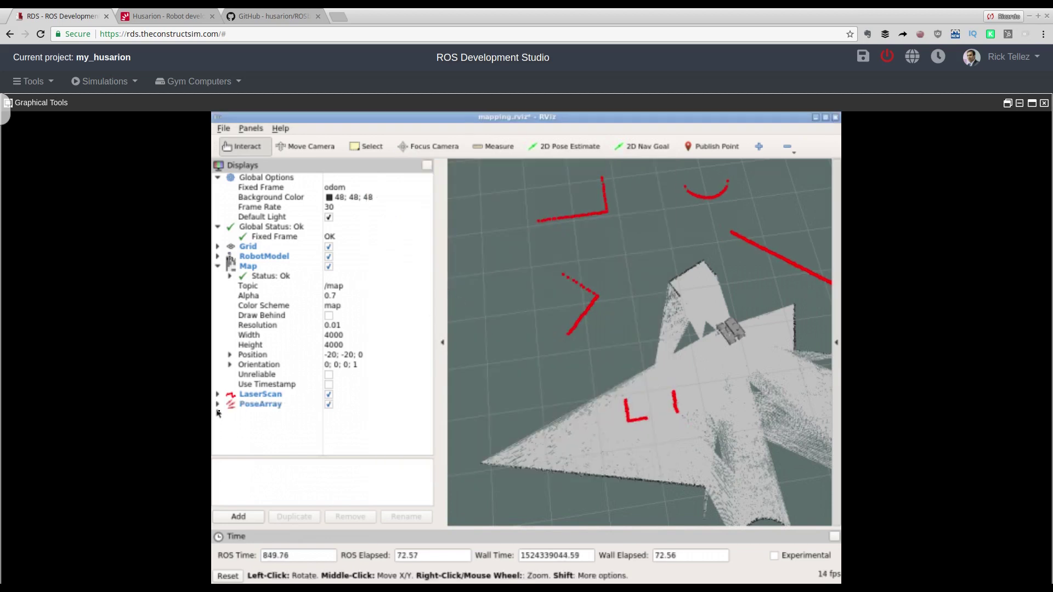
Expand the PoseArray display and set its topic to /particlecloud.
{"action": "left_click", "coordinate": [217, 405]}
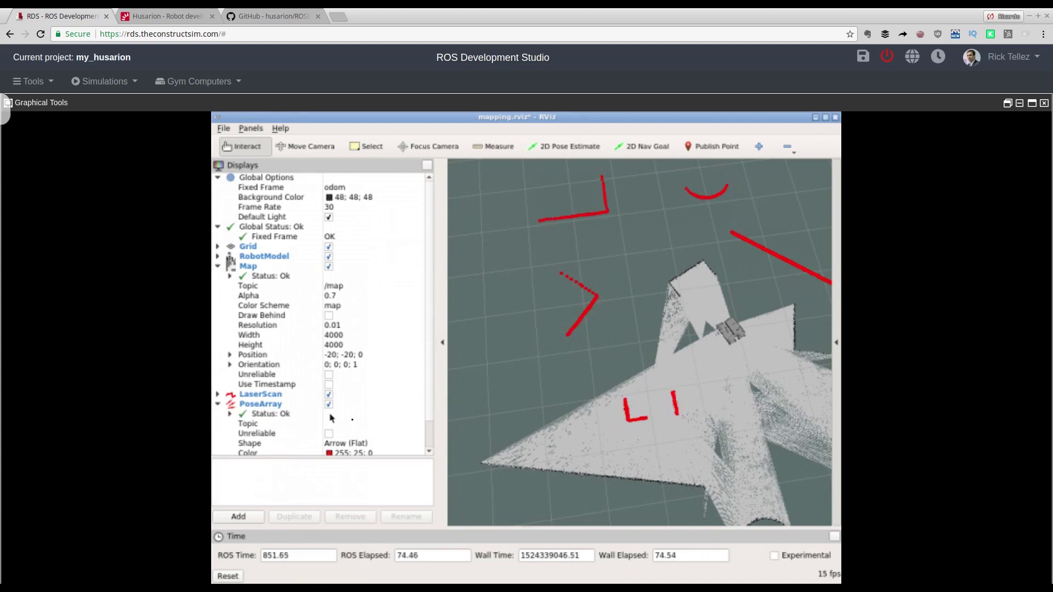
{"action": "left_click", "coordinate": [351, 417]}
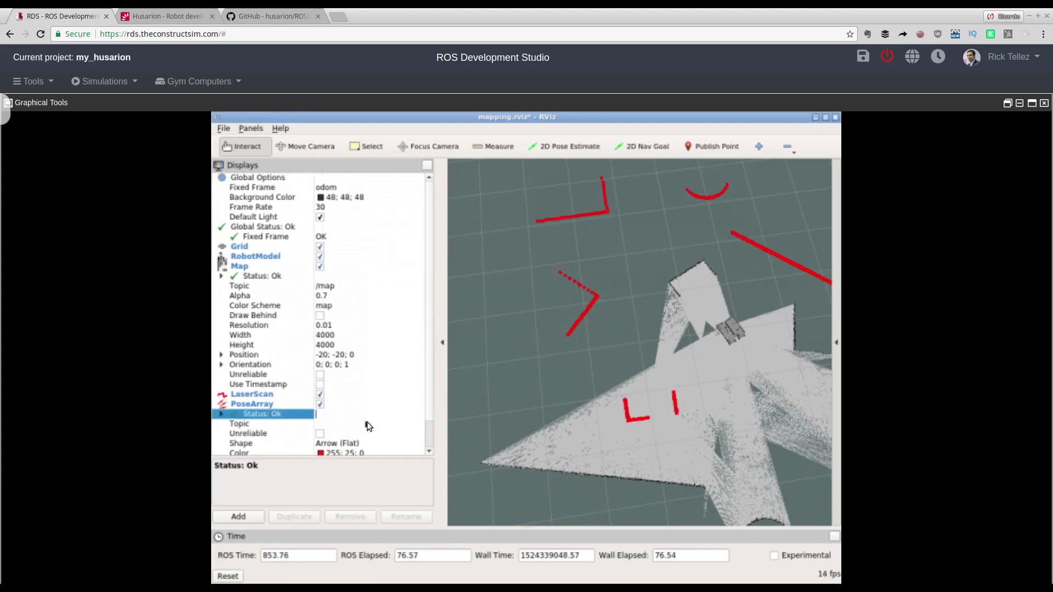
{"action": "left_click", "coordinate": [368, 423]}
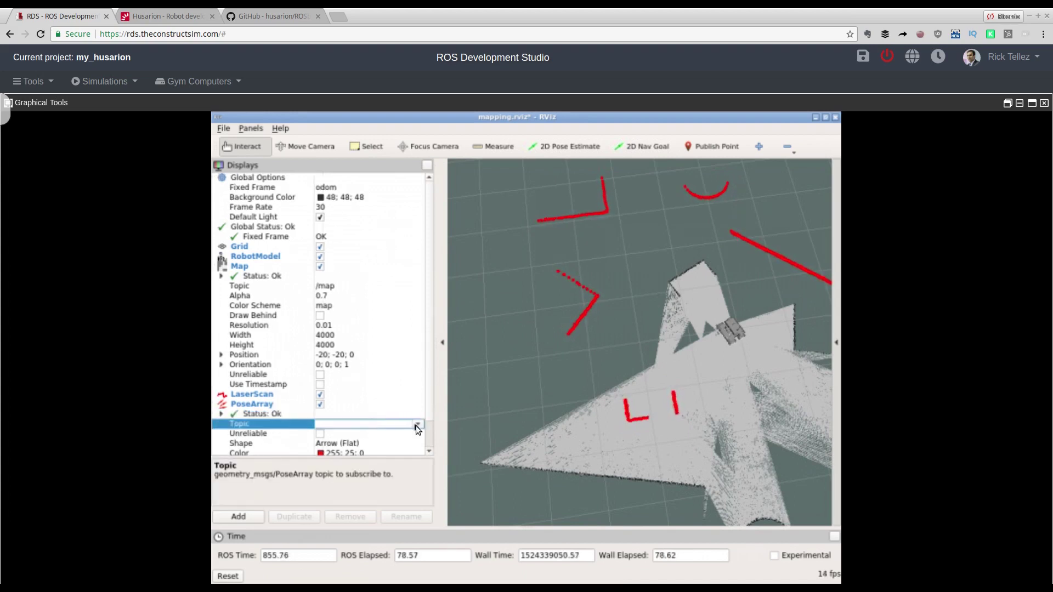
{"action": "left_click", "coordinate": [416, 425]}
{"action": "left_click", "coordinate": [382, 433]}
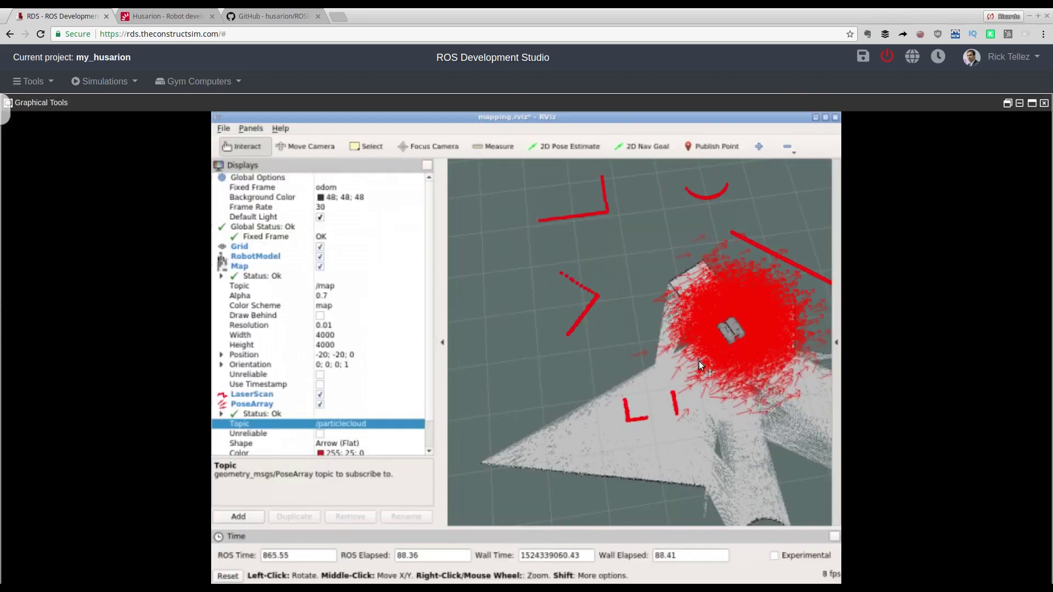
Restore the Graphical Tools window to its tiled size and view the Gazebo robot and surrounding obstacles from above.
{"action": "left_click", "coordinate": [1031, 104]}
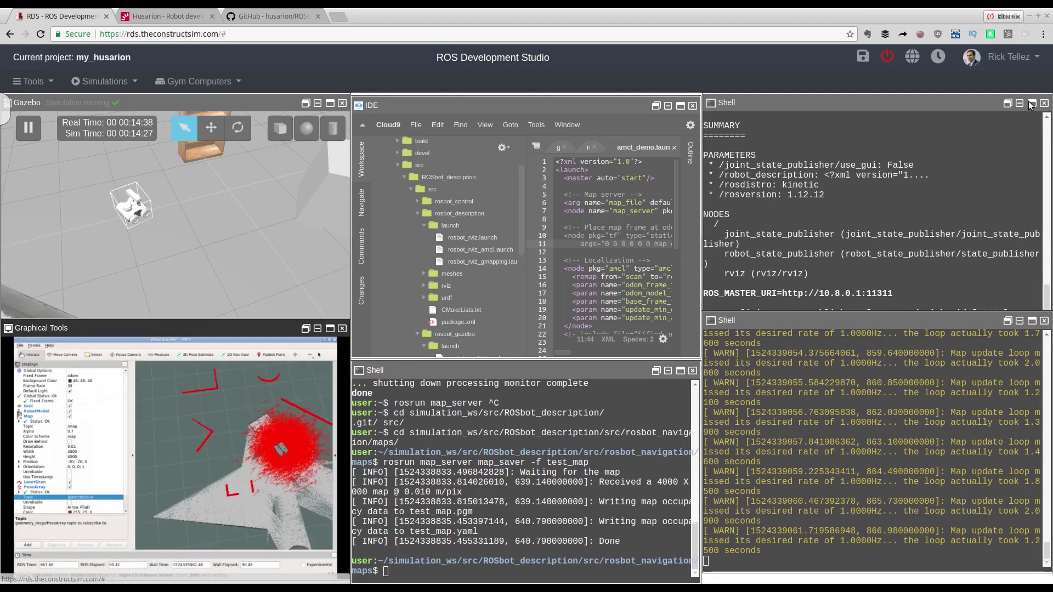
{"action": "scroll", "coordinate": [203, 255], "scroll_direction": "down", "scroll_amount": 5}
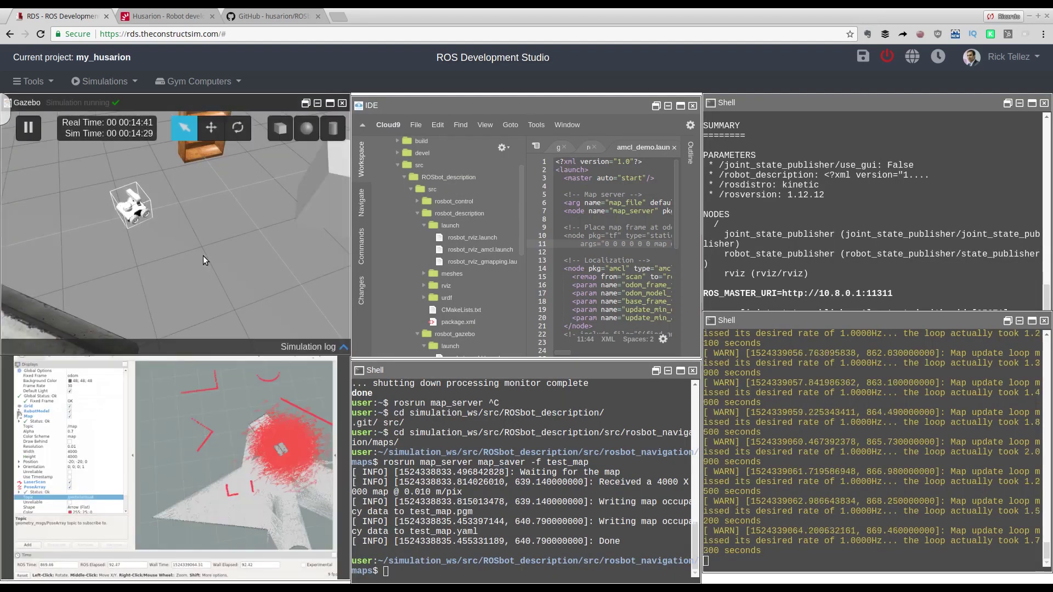
{"action": "scroll", "coordinate": [201, 258], "scroll_direction": "up", "scroll_amount": 3}
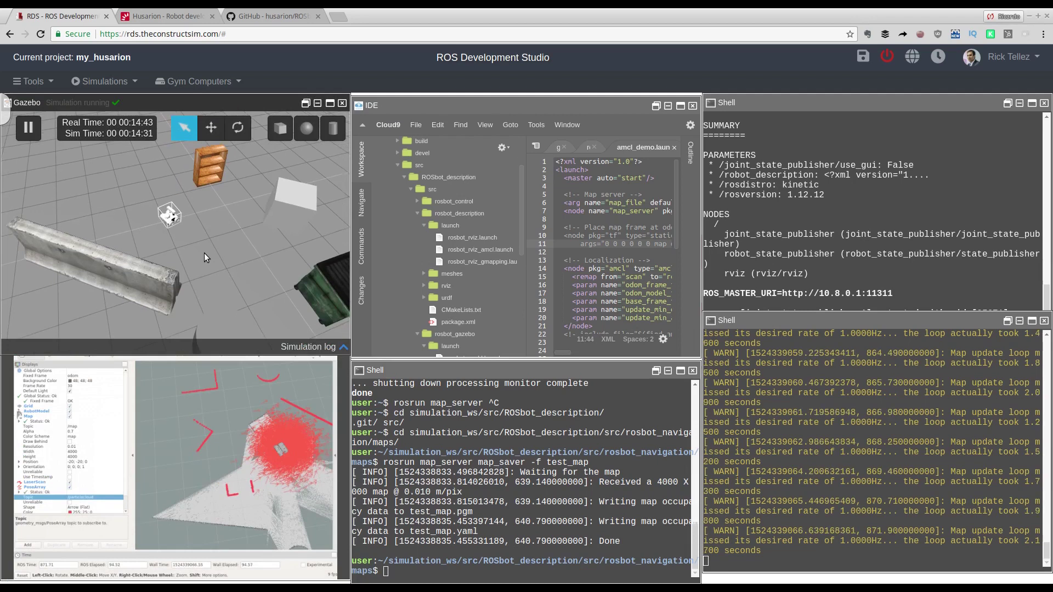
{"action": "middle_click_drag", "start_coordinate": [203, 249], "coordinate": [193, 291]}
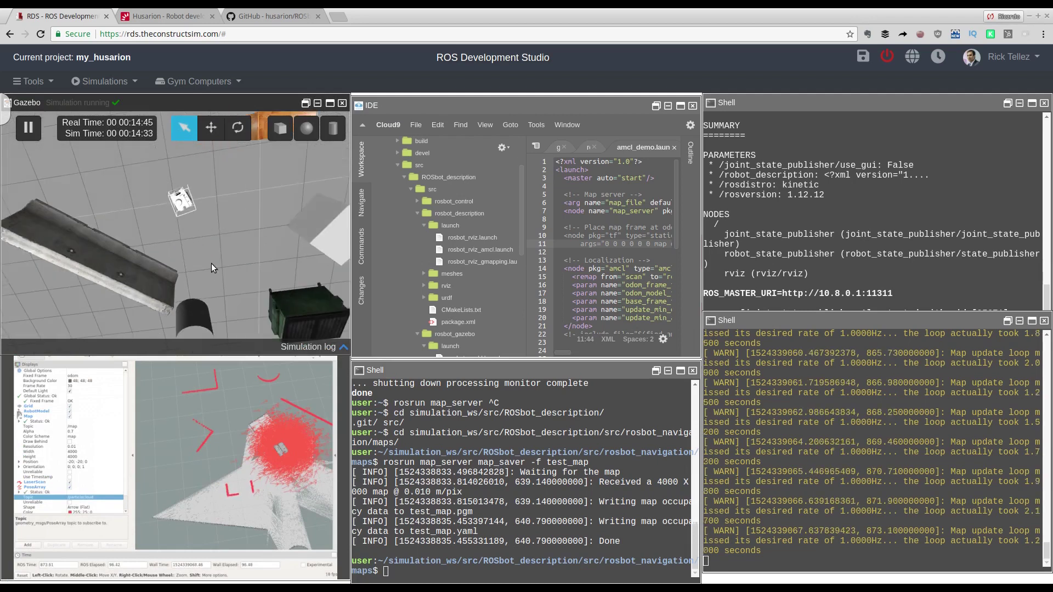
{"action": "scroll", "coordinate": [211, 262], "scroll_direction": "down", "scroll_amount": 3}
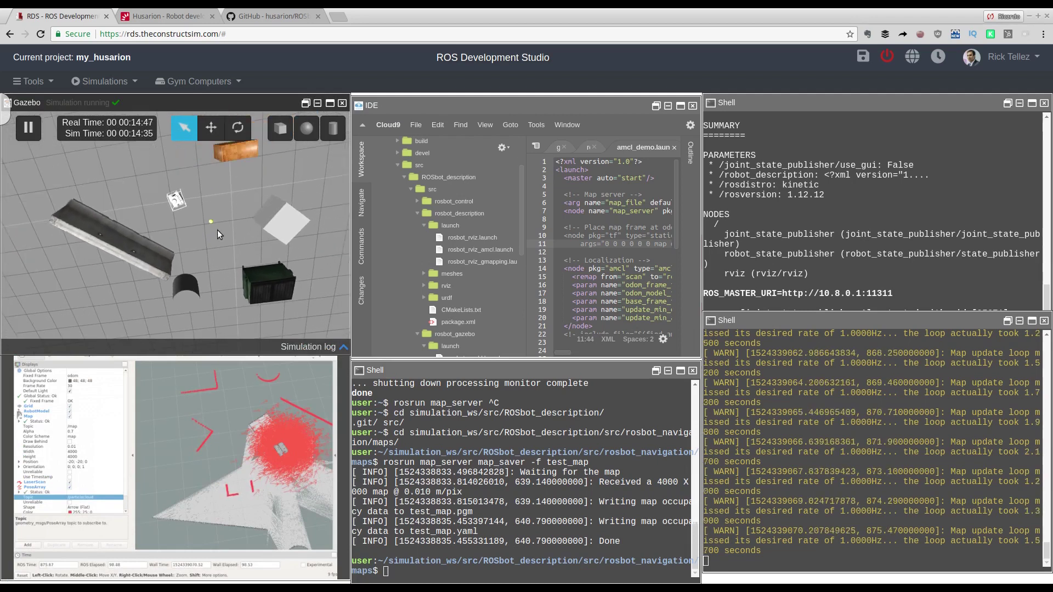
{"action": "middle_click_drag", "start_coordinate": [217, 229], "coordinate": [215, 203]}
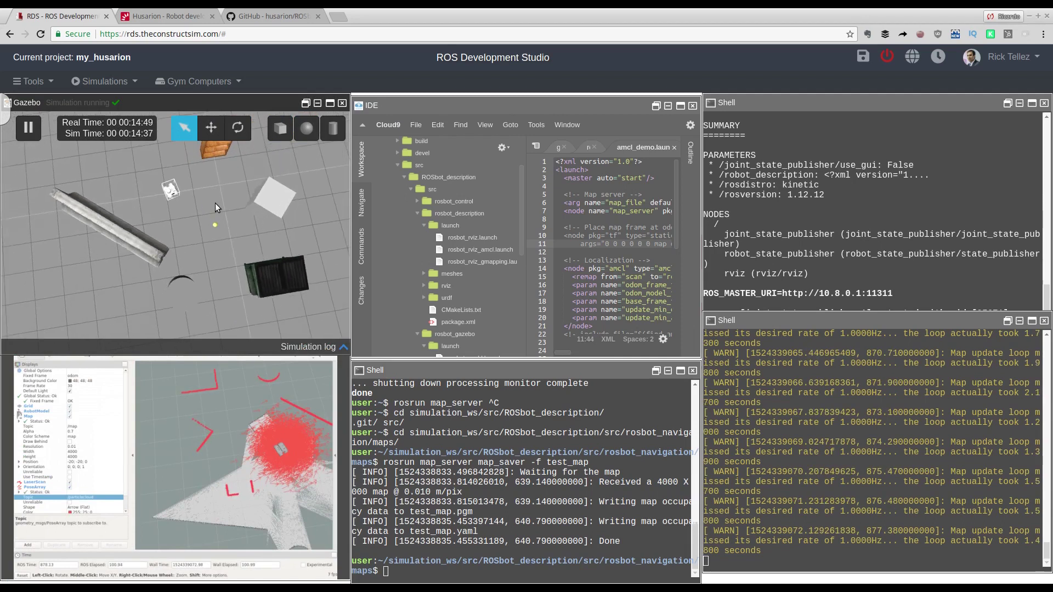
Place the Graphical Tools window beside Gazebo, over the IDE, and enlarge it across most of the remaining workspace.
{"action": "left_click", "coordinate": [254, 377]}
{"action": "left_click_drag", "start_coordinate": [209, 262], "coordinate": [558, 103]}
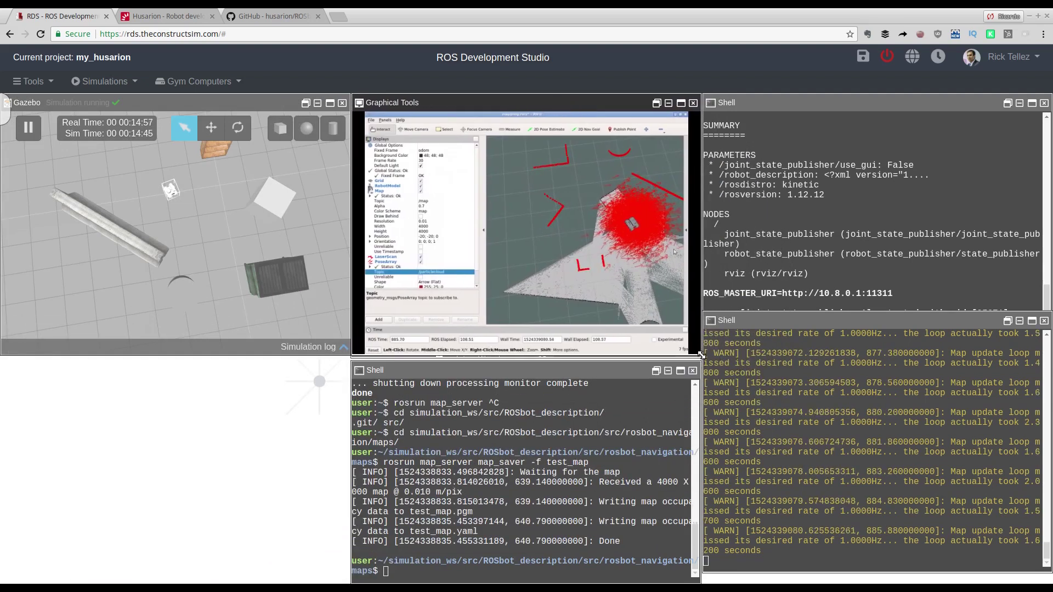
{"action": "left_click_drag", "start_coordinate": [701, 354], "coordinate": [989, 578]}
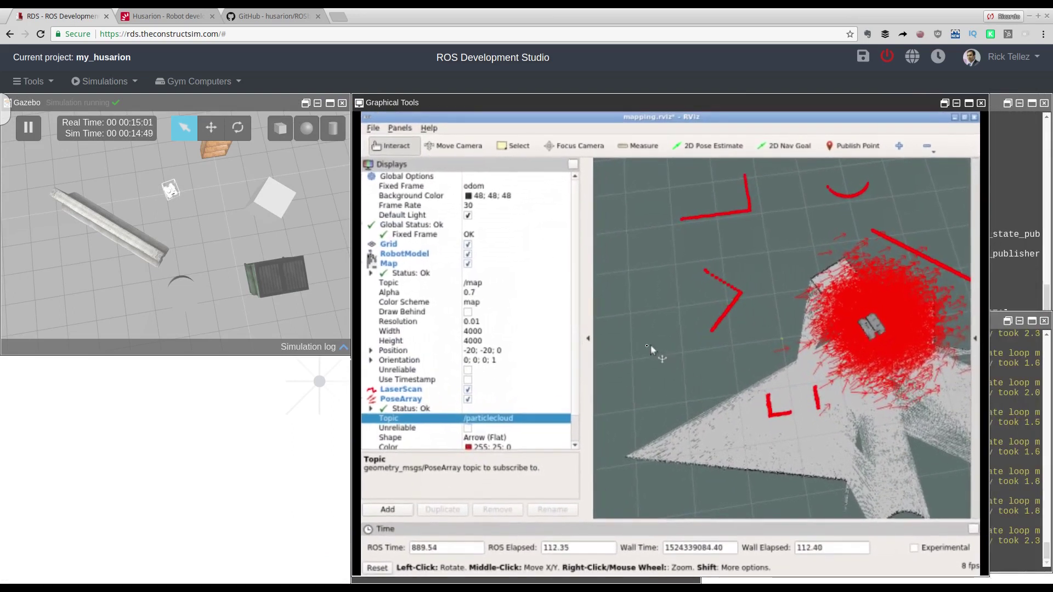
Hide the PoseArray display and set the RViz fixed frame to map.
{"action": "left_click_drag", "start_coordinate": [646, 344], "coordinate": [716, 374]}
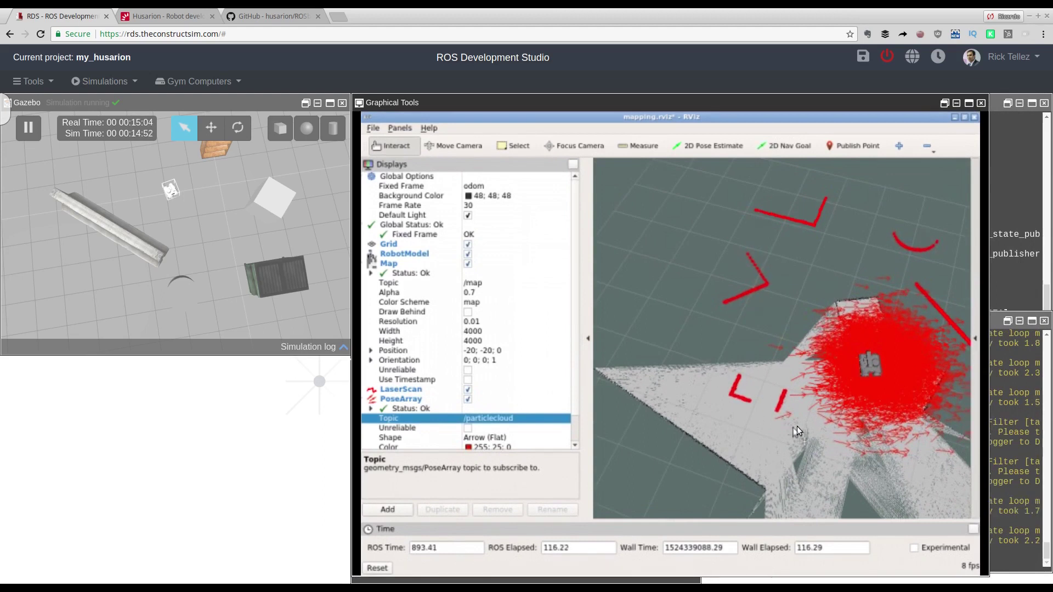
{"action": "scroll", "coordinate": [797, 426], "scroll_direction": "down", "scroll_amount": 3}
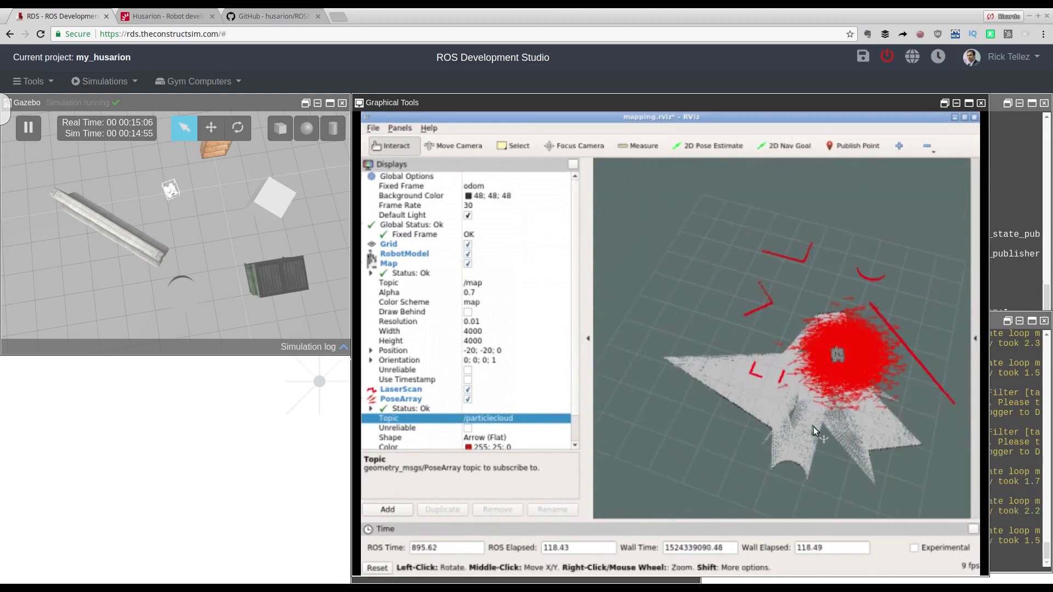
{"action": "left_click", "coordinate": [468, 399]}
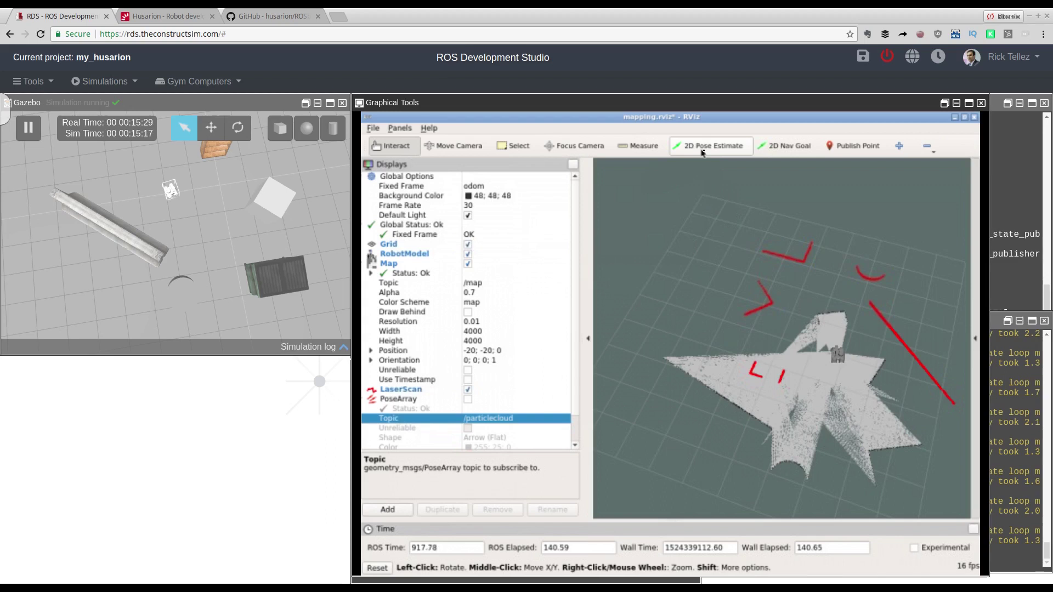
{"action": "left_click", "coordinate": [506, 187]}
{"action": "left_click", "coordinate": [564, 188]}
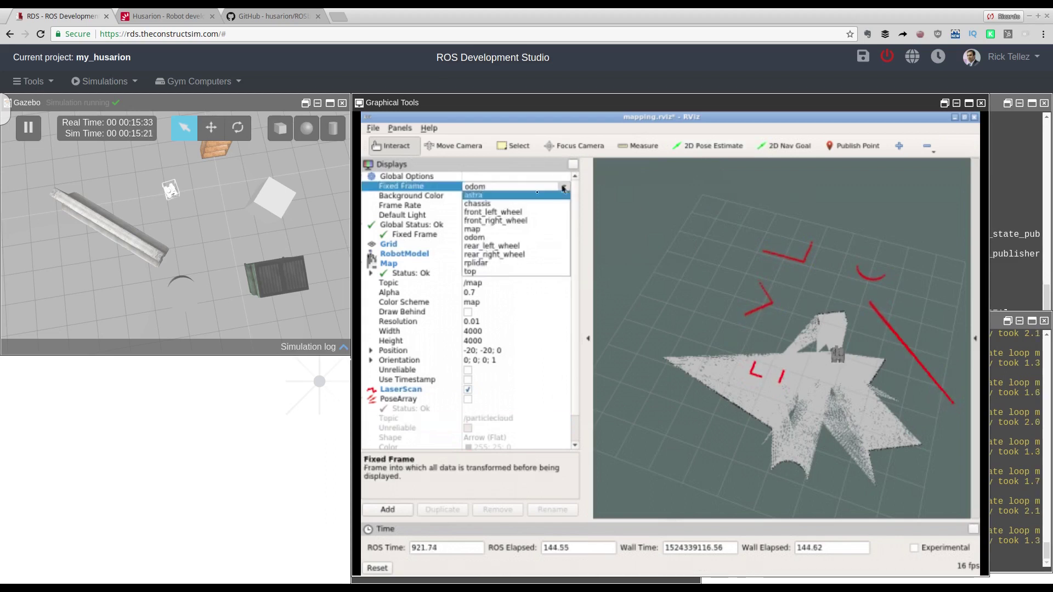
{"action": "left_click", "coordinate": [493, 230]}
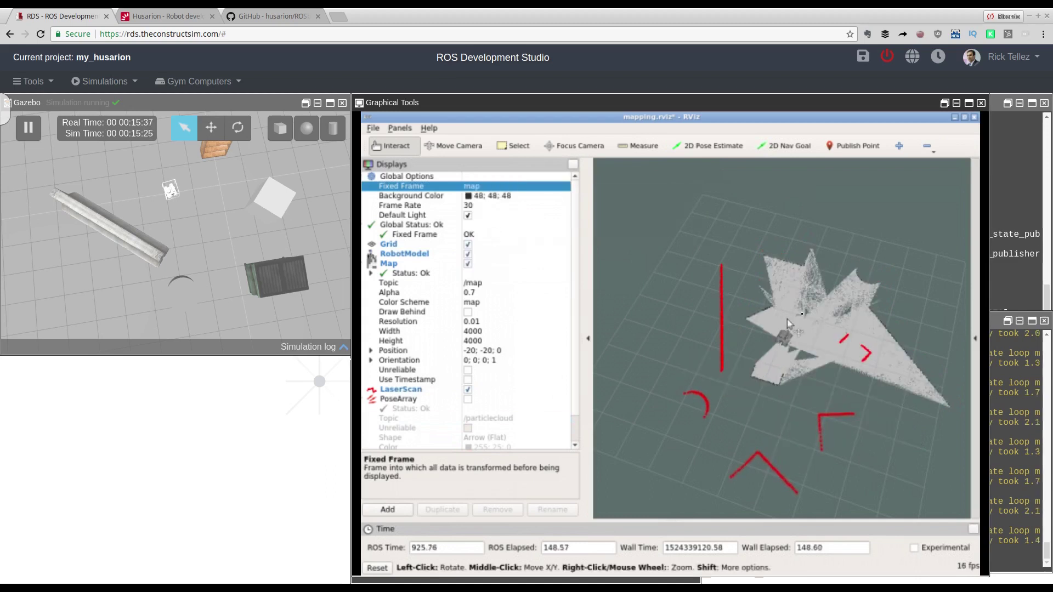
Give the robot a 2D pose estimate in the map's free area beside the small L-shaped laser mark.
{"action": "left_click_drag", "start_coordinate": [829, 352], "coordinate": [685, 349]}
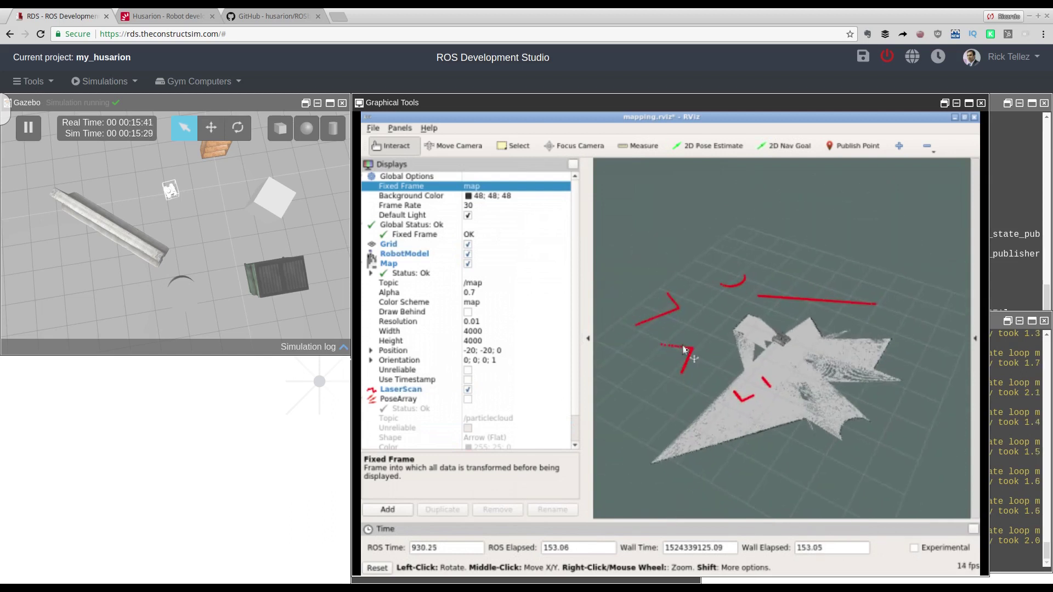
{"action": "left_click", "coordinate": [709, 148]}
{"action": "left_click_drag", "start_coordinate": [747, 310], "coordinate": [739, 293]}
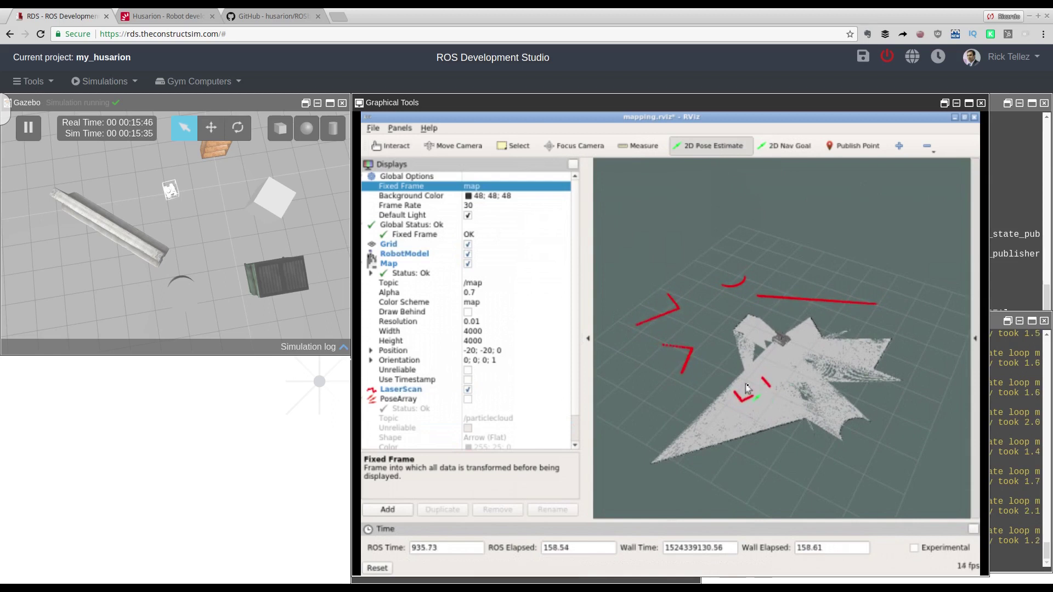
{"action": "left_click_drag", "start_coordinate": [749, 384], "coordinate": [744, 410]}
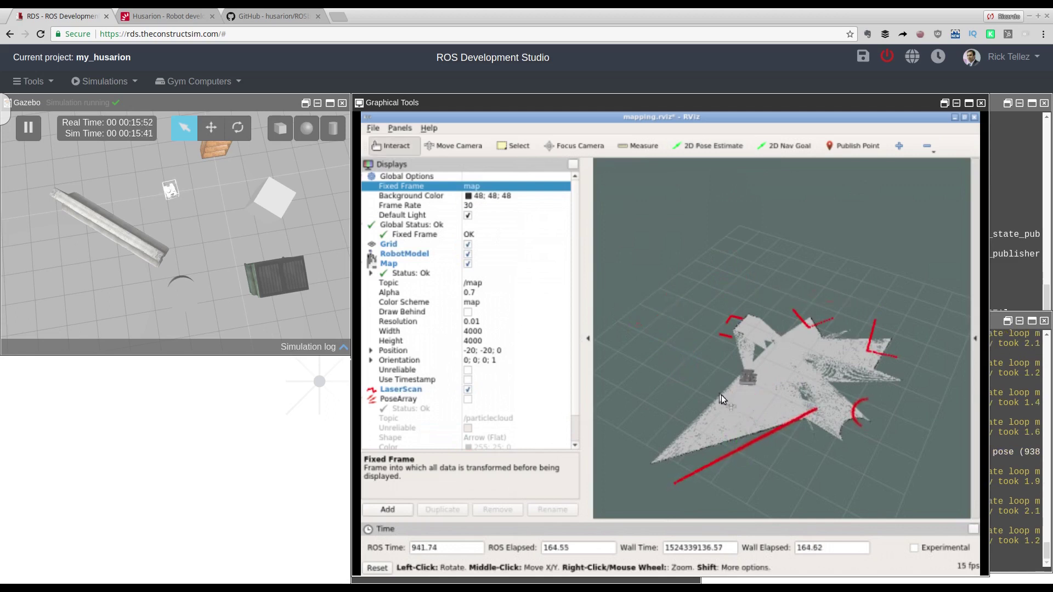
Send the robot a 2D navigation goal in the map's free area between its upper spikes and watch it drive in Gazebo.
{"action": "left_click", "coordinate": [792, 148]}
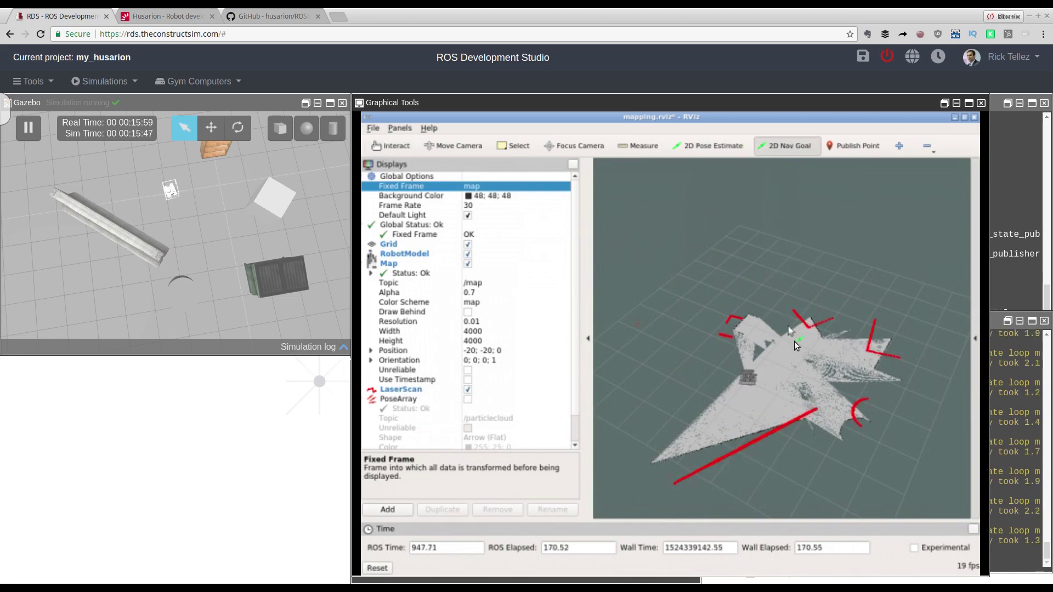
{"action": "left_click_drag", "start_coordinate": [794, 352], "coordinate": [790, 321]}
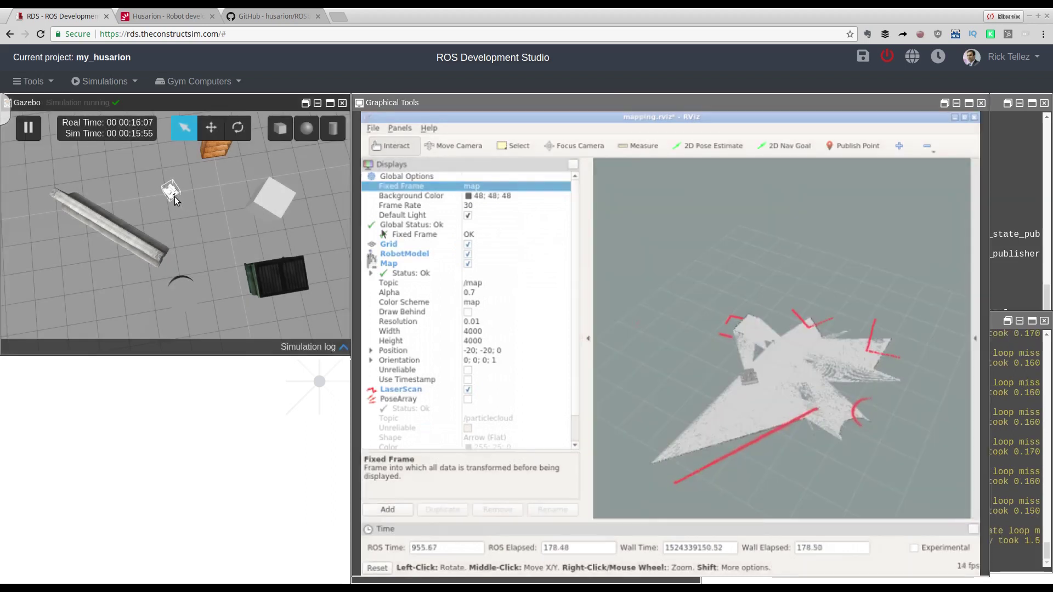
{"action": "scroll", "coordinate": [175, 196], "scroll_direction": "up", "scroll_amount": 4}
{"action": "scroll", "coordinate": [175, 196], "scroll_direction": "up", "scroll_amount": 2}
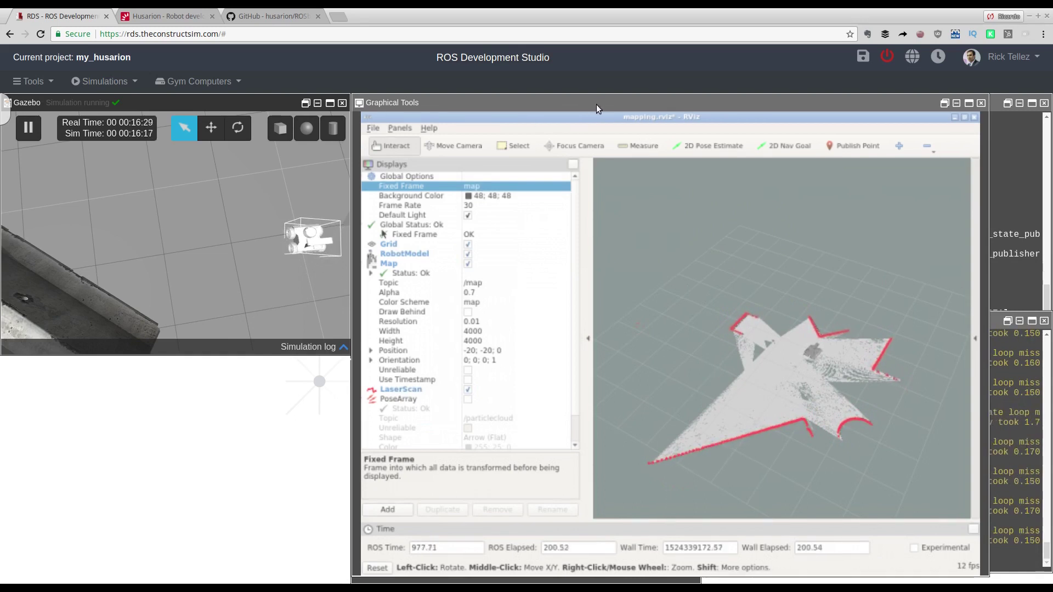
Move the Graphical Tools window over Gazebo, look at the Husarion website's ROSbot section, and return to ROS Development Studio.
{"action": "left_click_drag", "start_coordinate": [547, 103], "coordinate": [245, 106]}
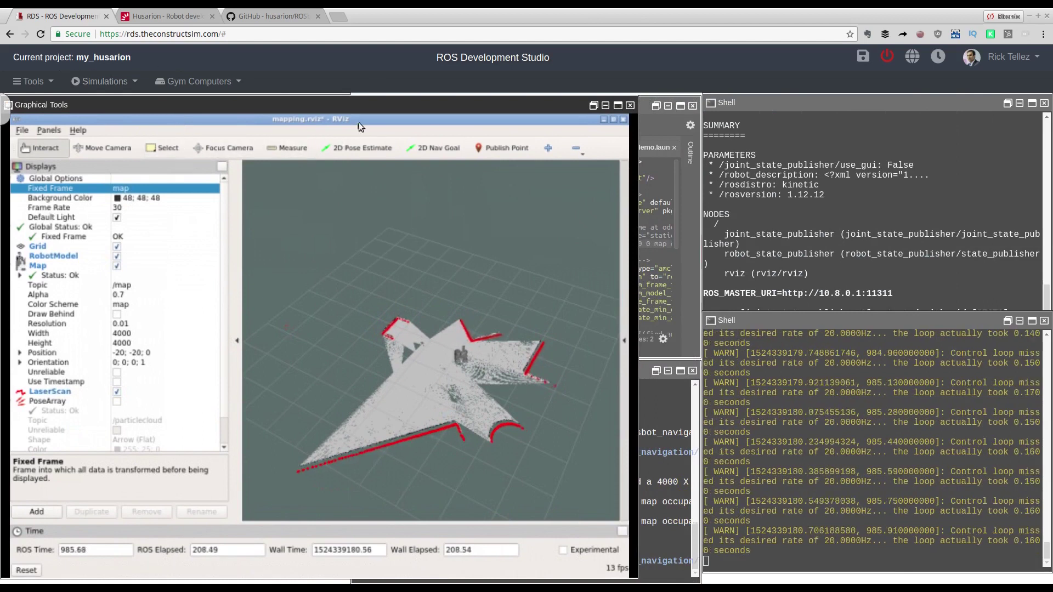
{"action": "left_click", "coordinate": [199, 17]}
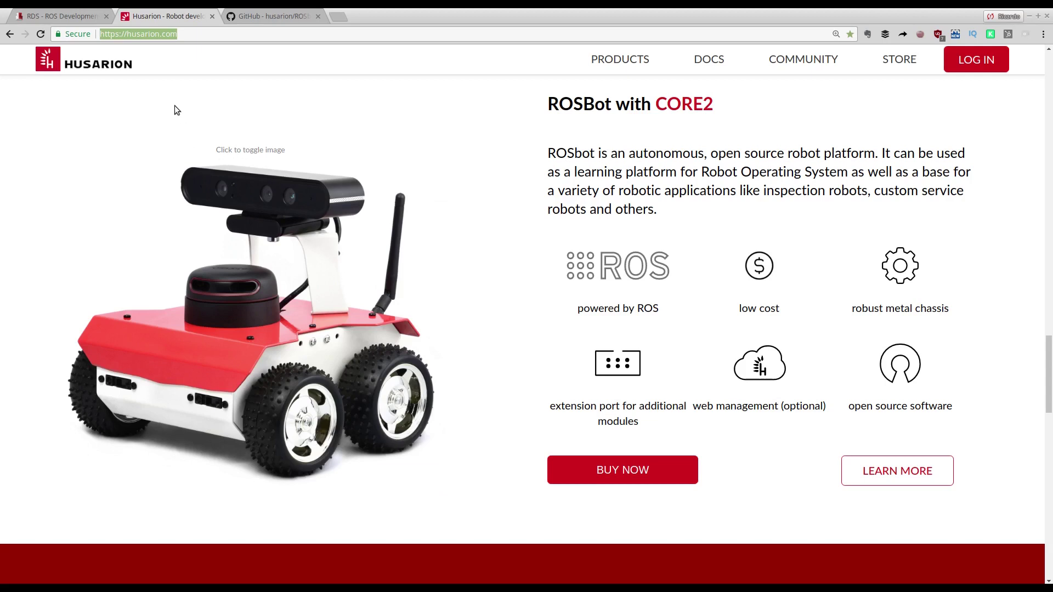
{"action": "left_click", "coordinate": [62, 16]}
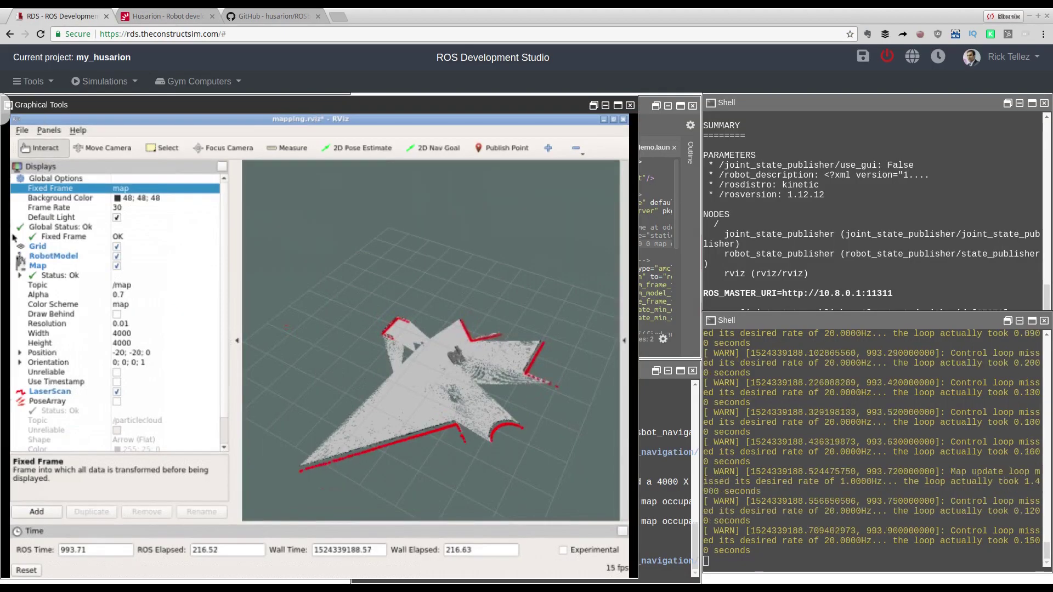